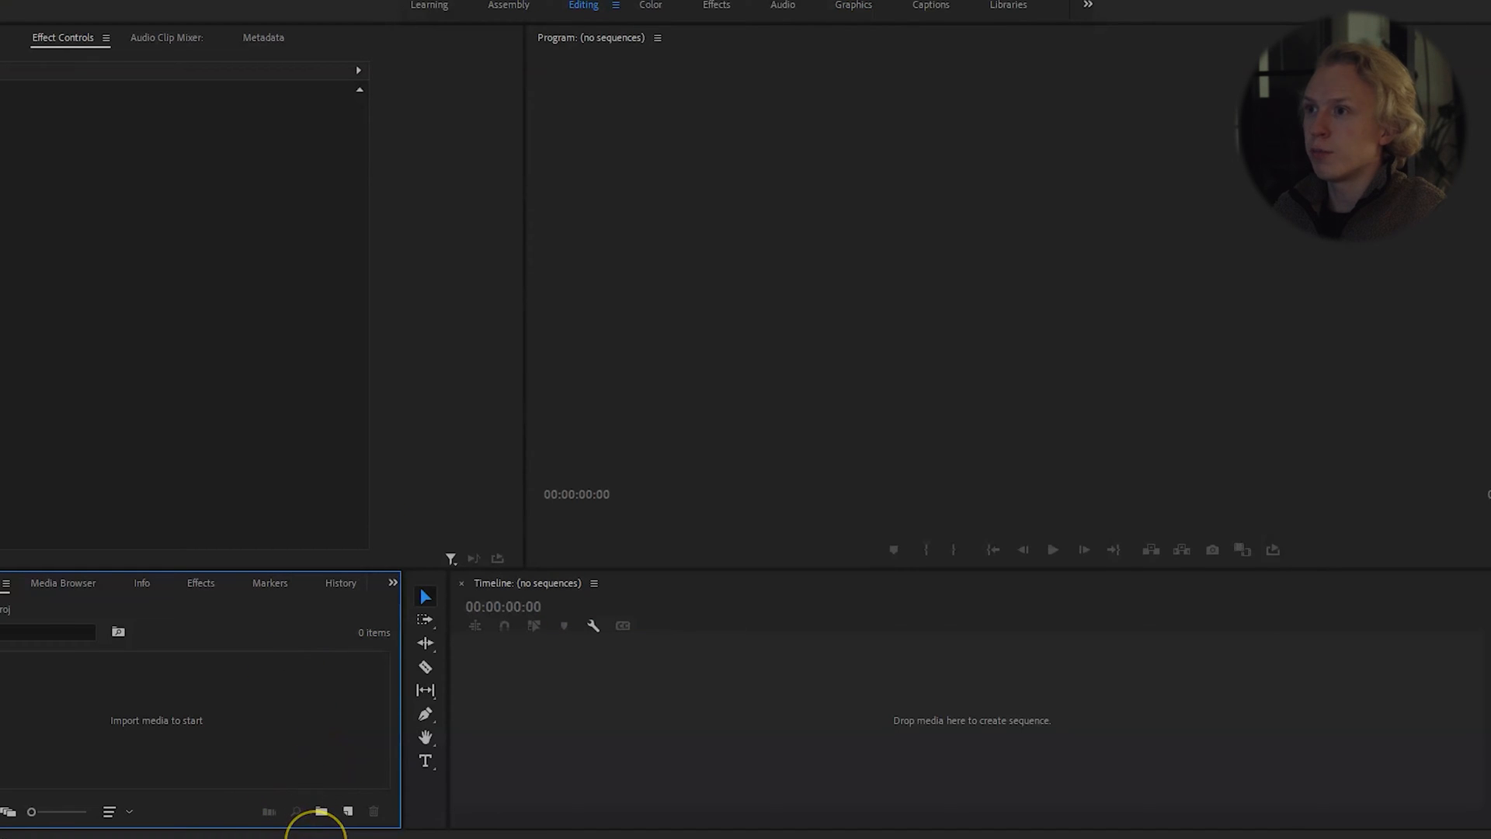
Import the nine video clips into the project and open C0070.MP4 in the source monitor.
right_click(223, 733)
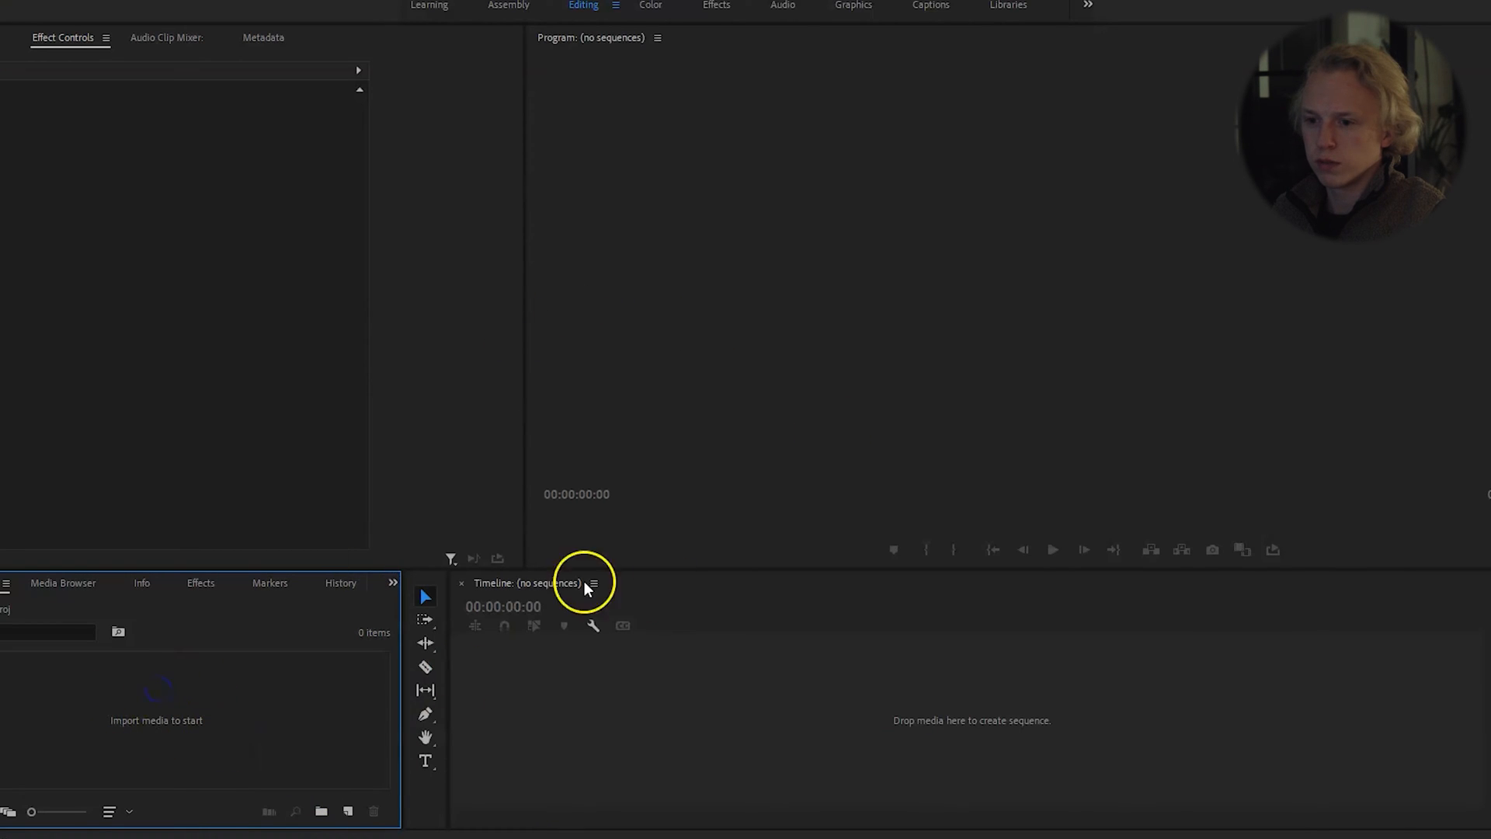
double_click(166, 719)
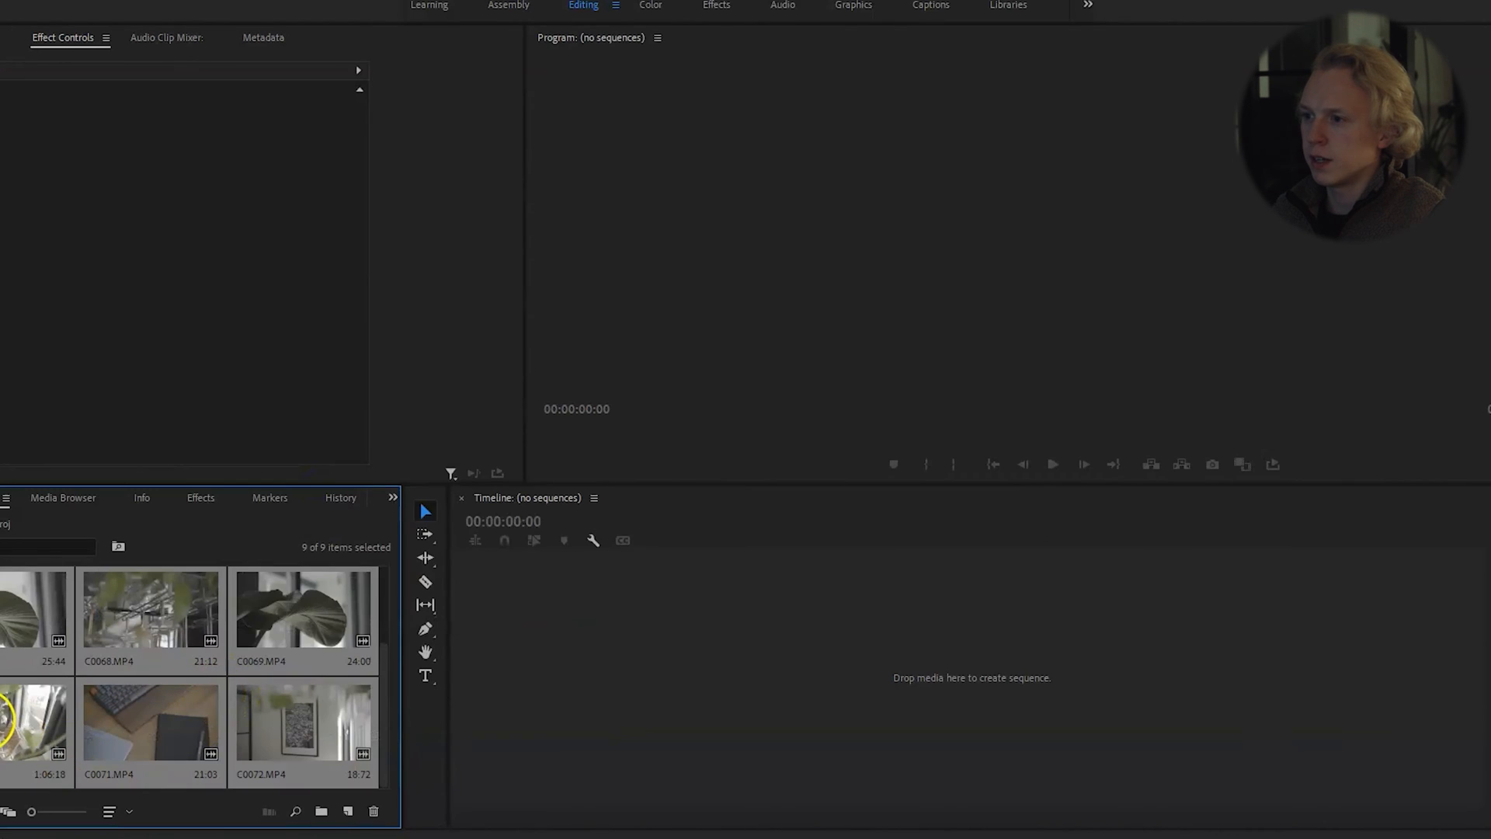
double_click(6, 728)
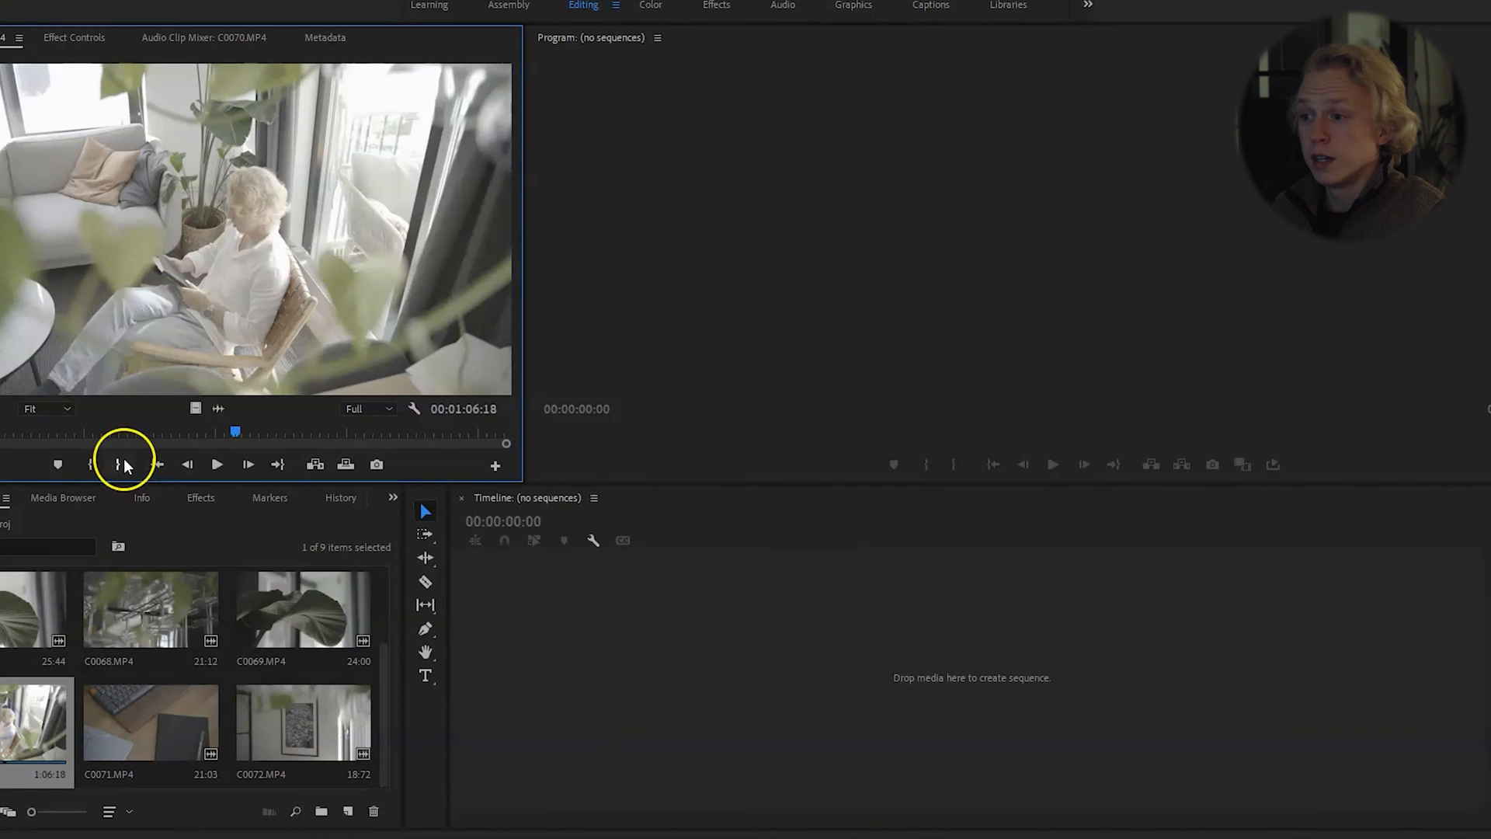
Mark a section of C0070.MP4 about 00:00:07:24 long and place only its video in the timeline as a new sequence.
left_click_drag(65, 435, 15, 439)
left_click_drag(132, 441, 164, 445)
left_click(92, 469)
key("space")
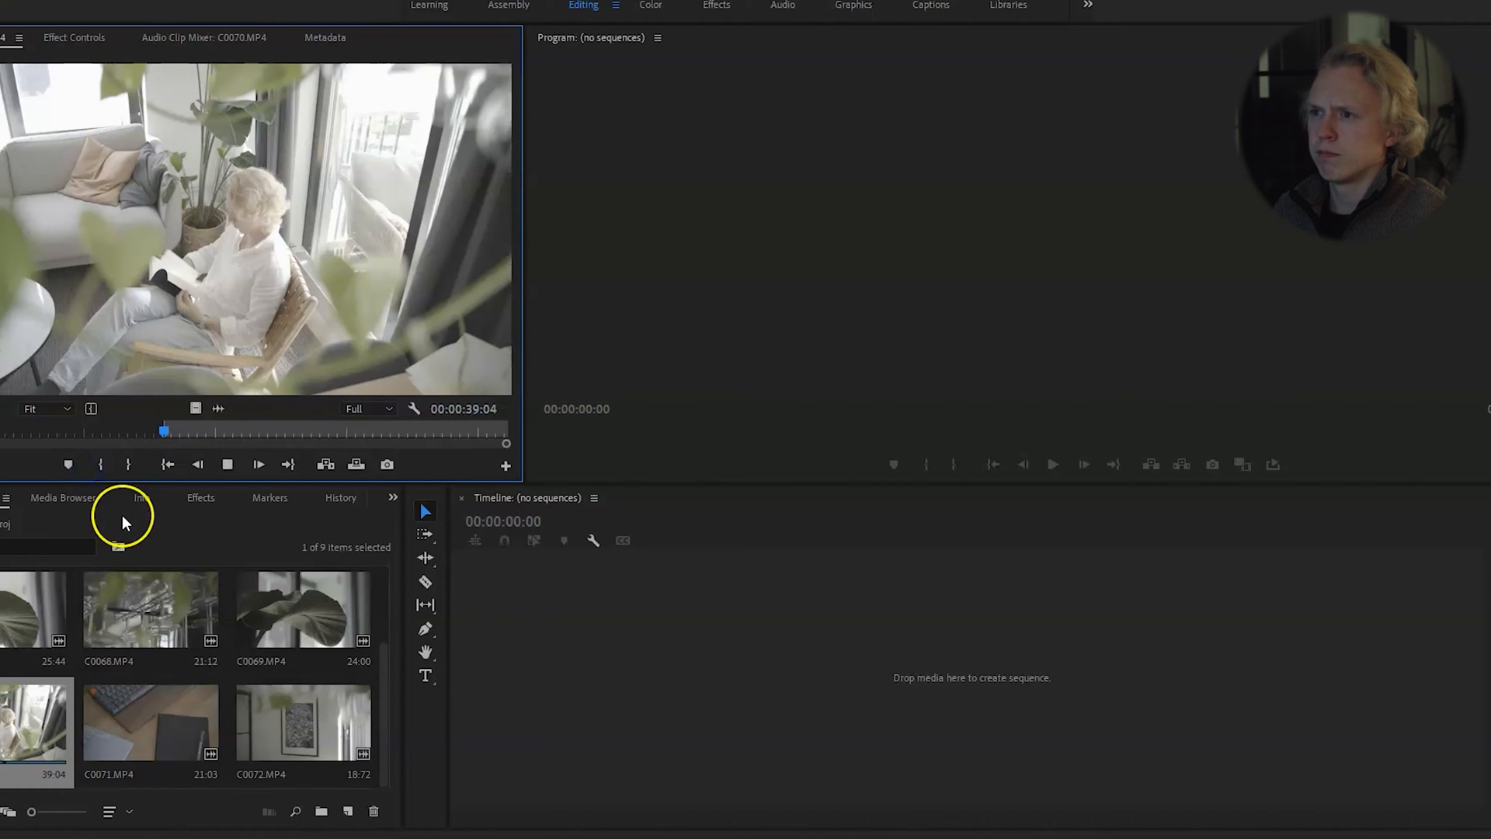
left_click(128, 466)
left_click_drag(196, 410, 678, 734)
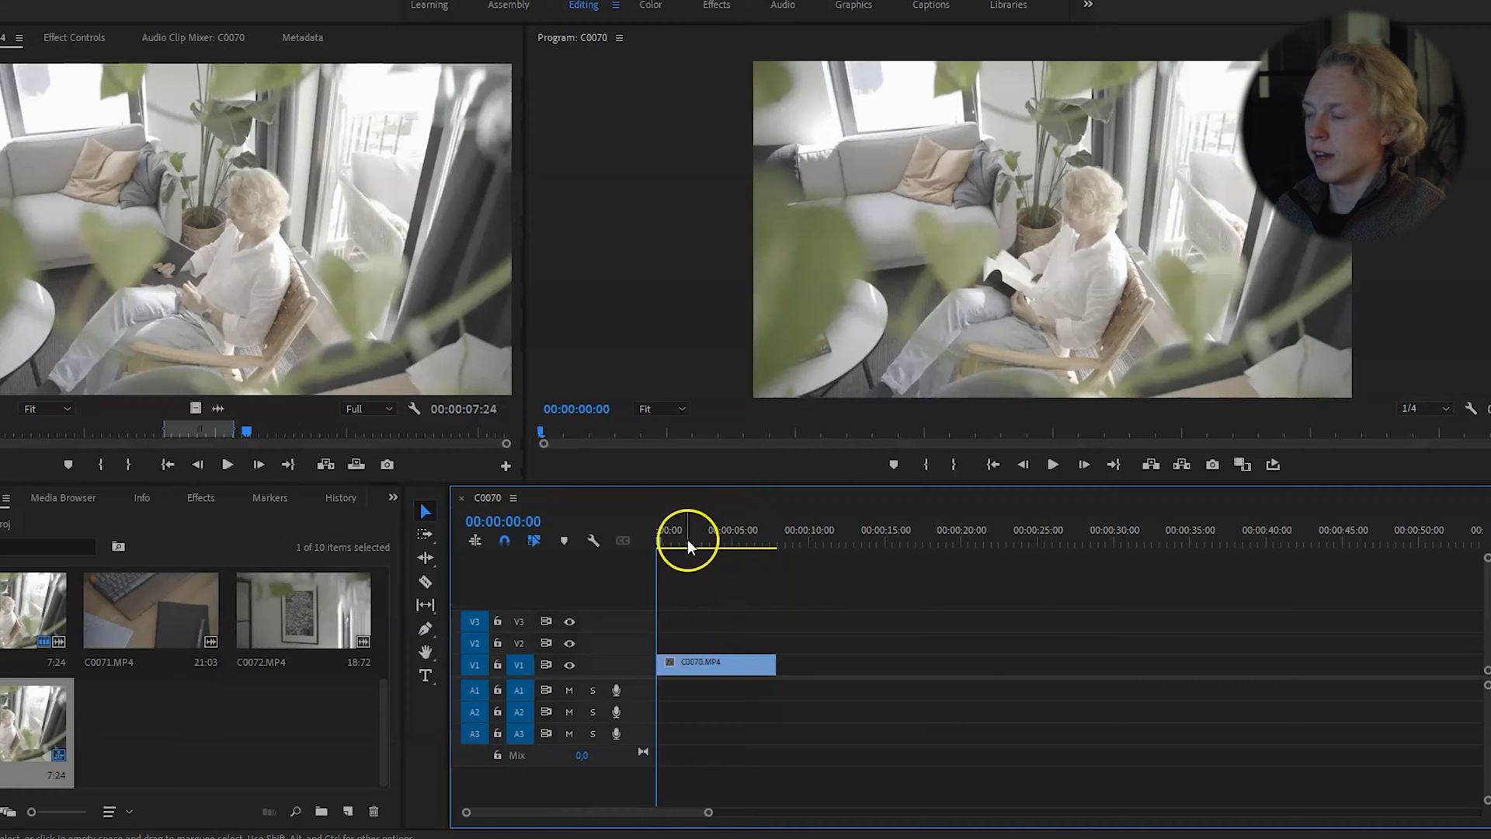
left_click(707, 670)
left_click_drag(726, 534, 695, 547)
key("Home")
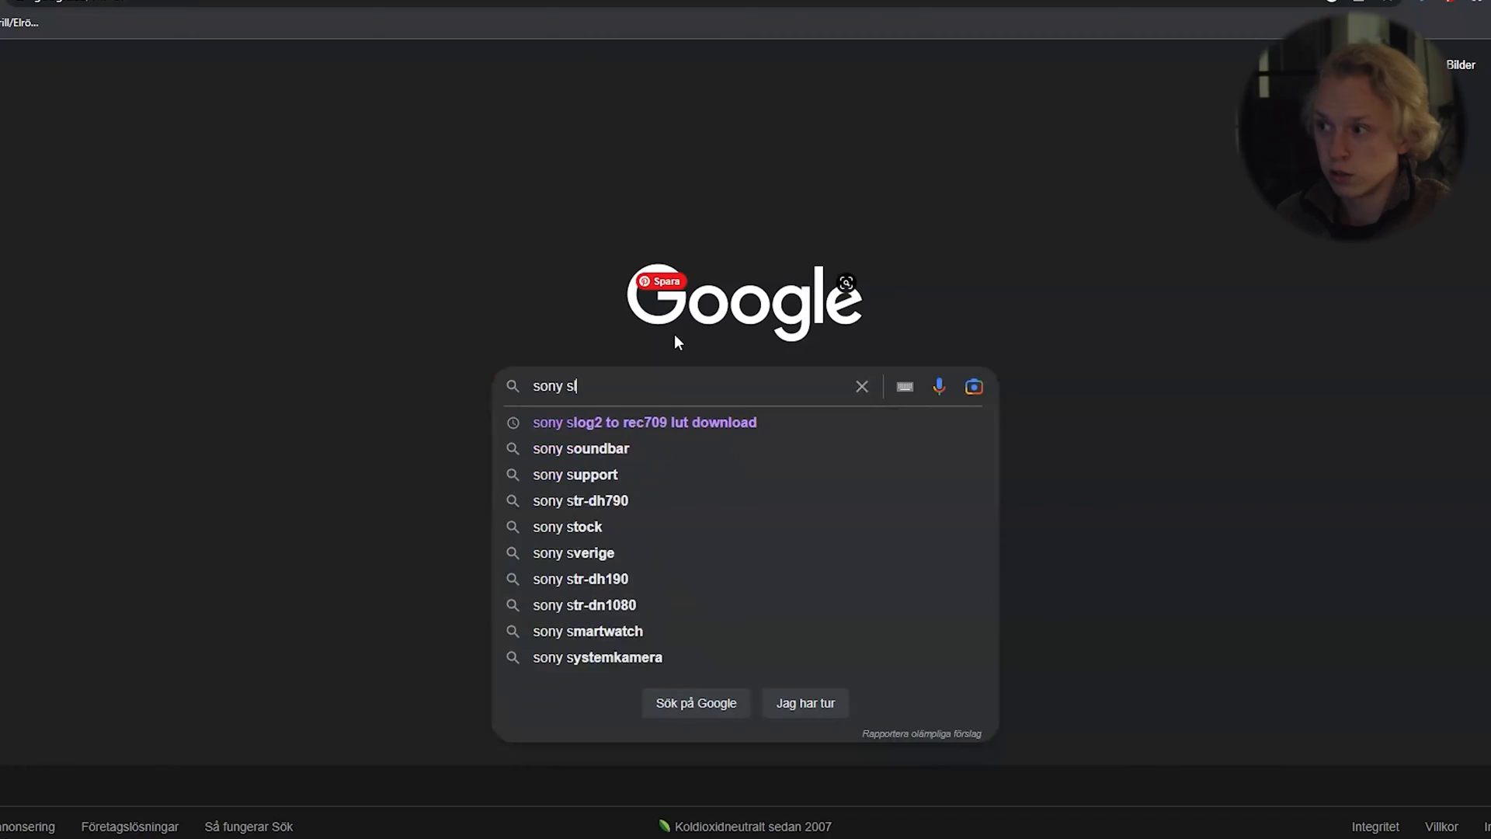
Search Google in the web browser for "sony slog2 to rec709 lut download" and open Sony Pro's LUT Library page.
type("og2")
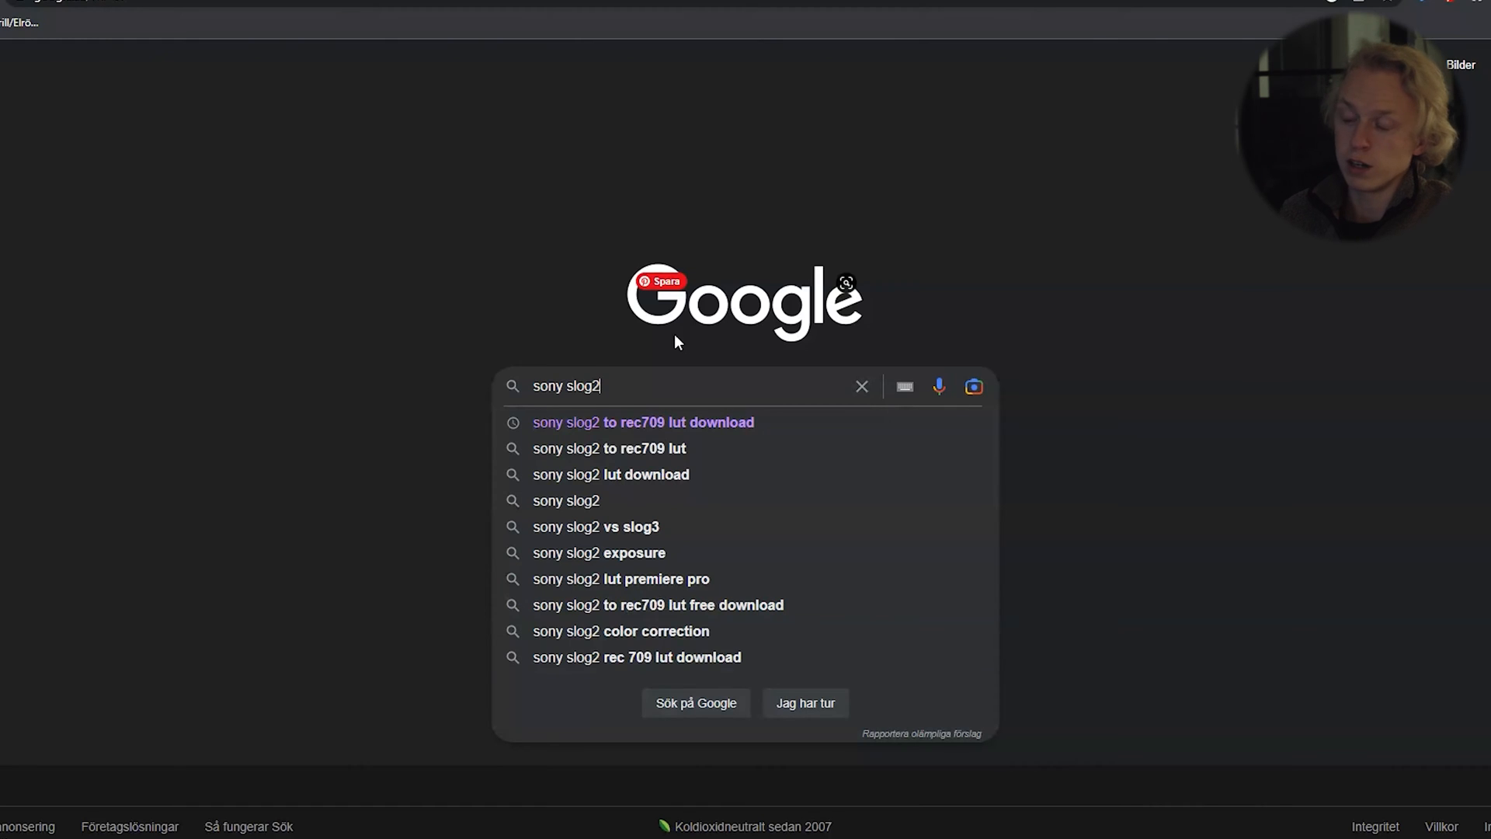
key("Down")
key("Return")
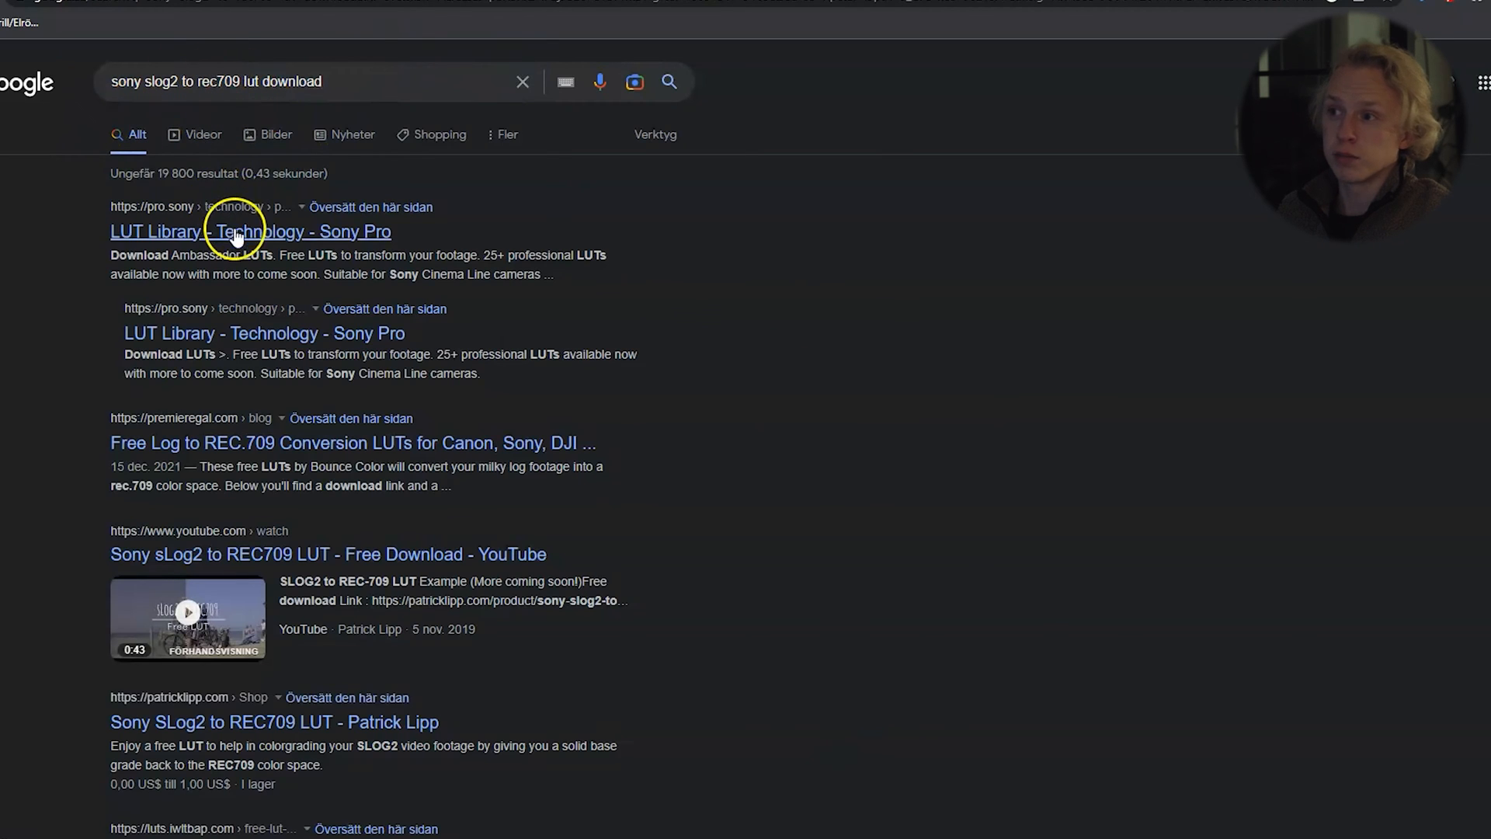
left_click(223, 233)
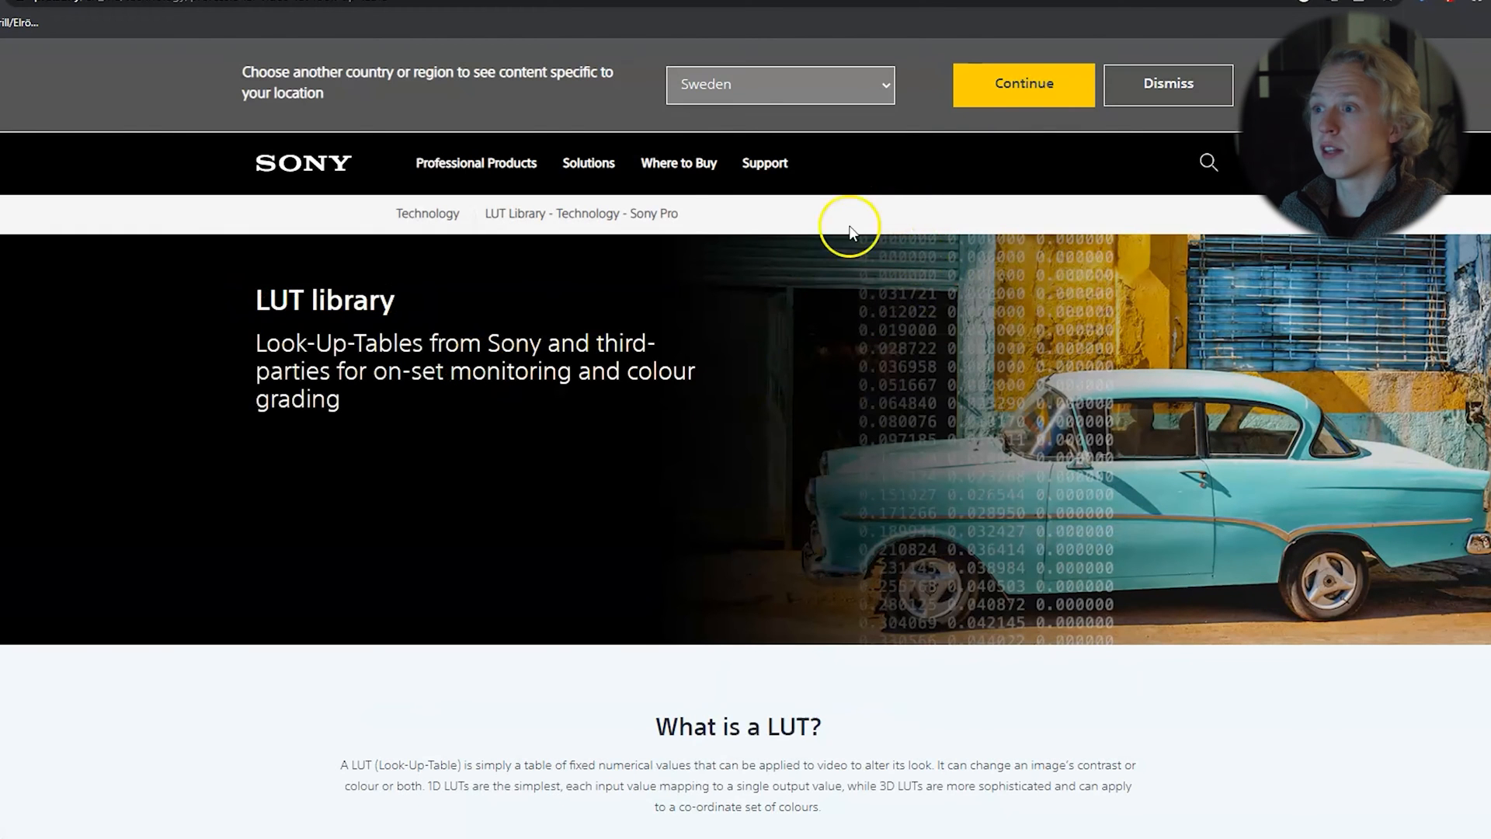
Open the Sony Look Profiles download page from the LUT library.
left_click_drag(255, 297, 403, 287)
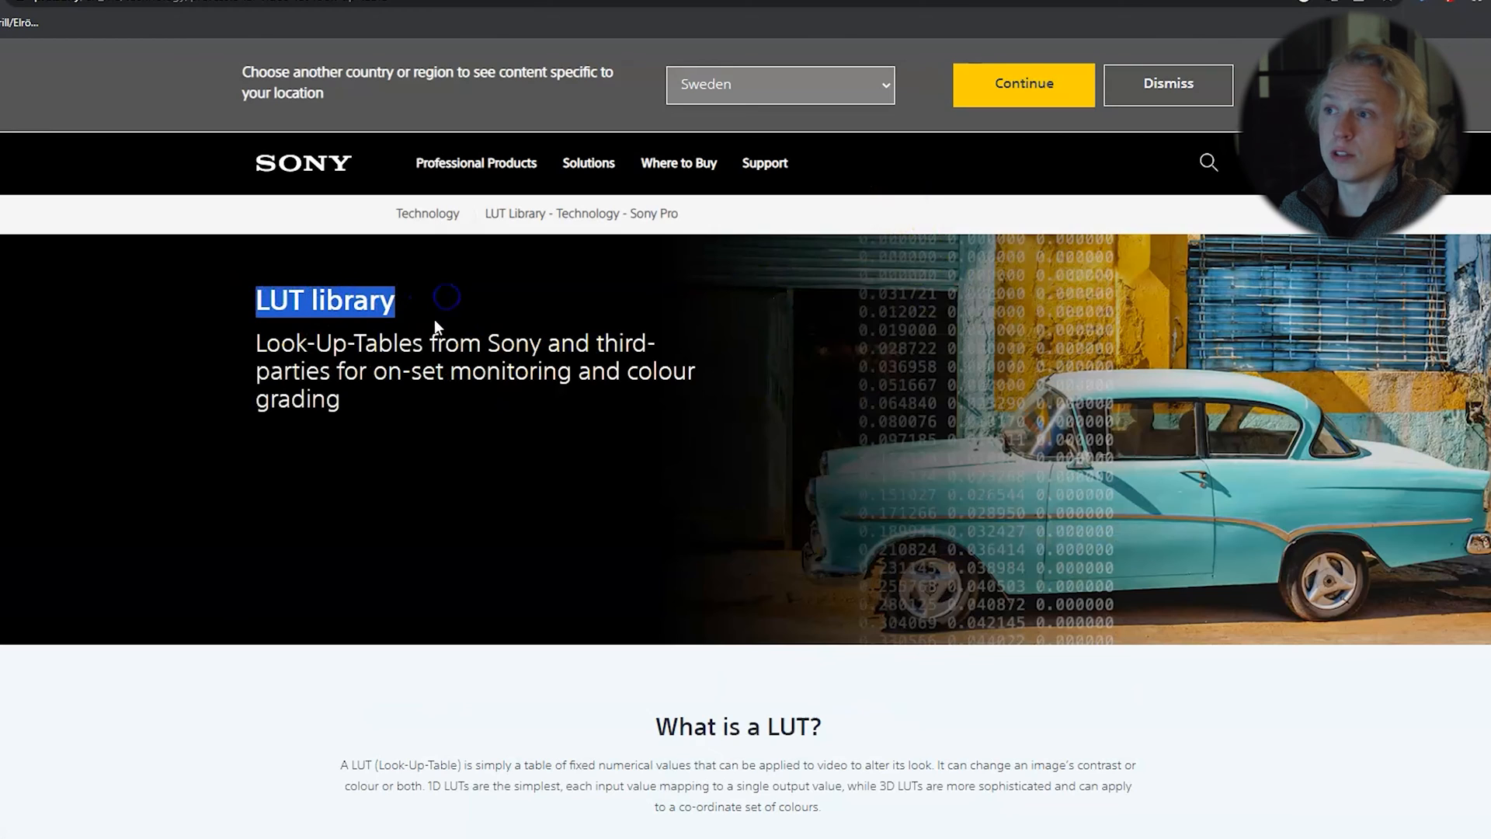
scroll(396, 357, "down", 14)
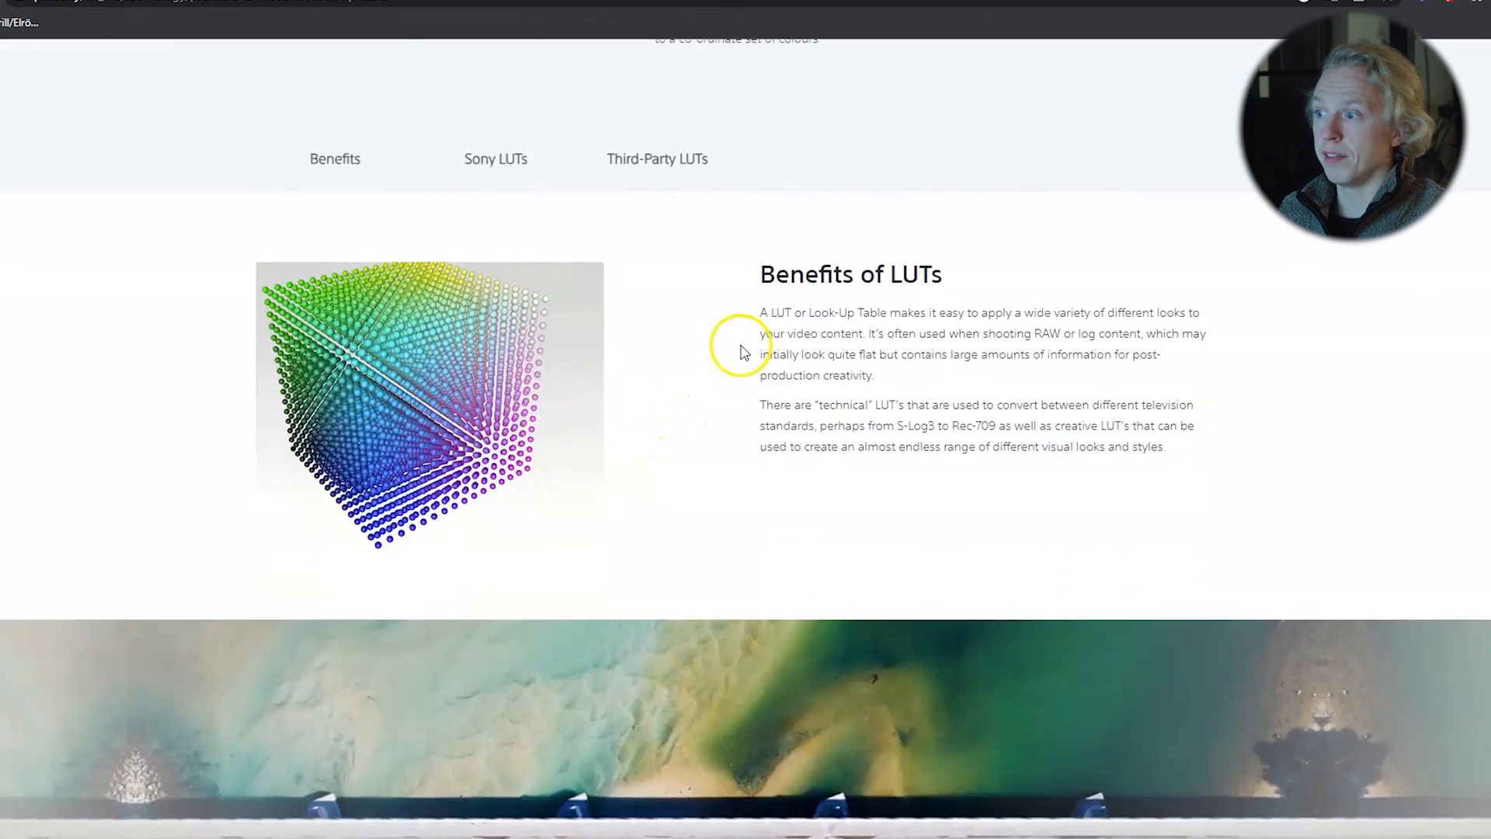
scroll(723, 377, "down", 5)
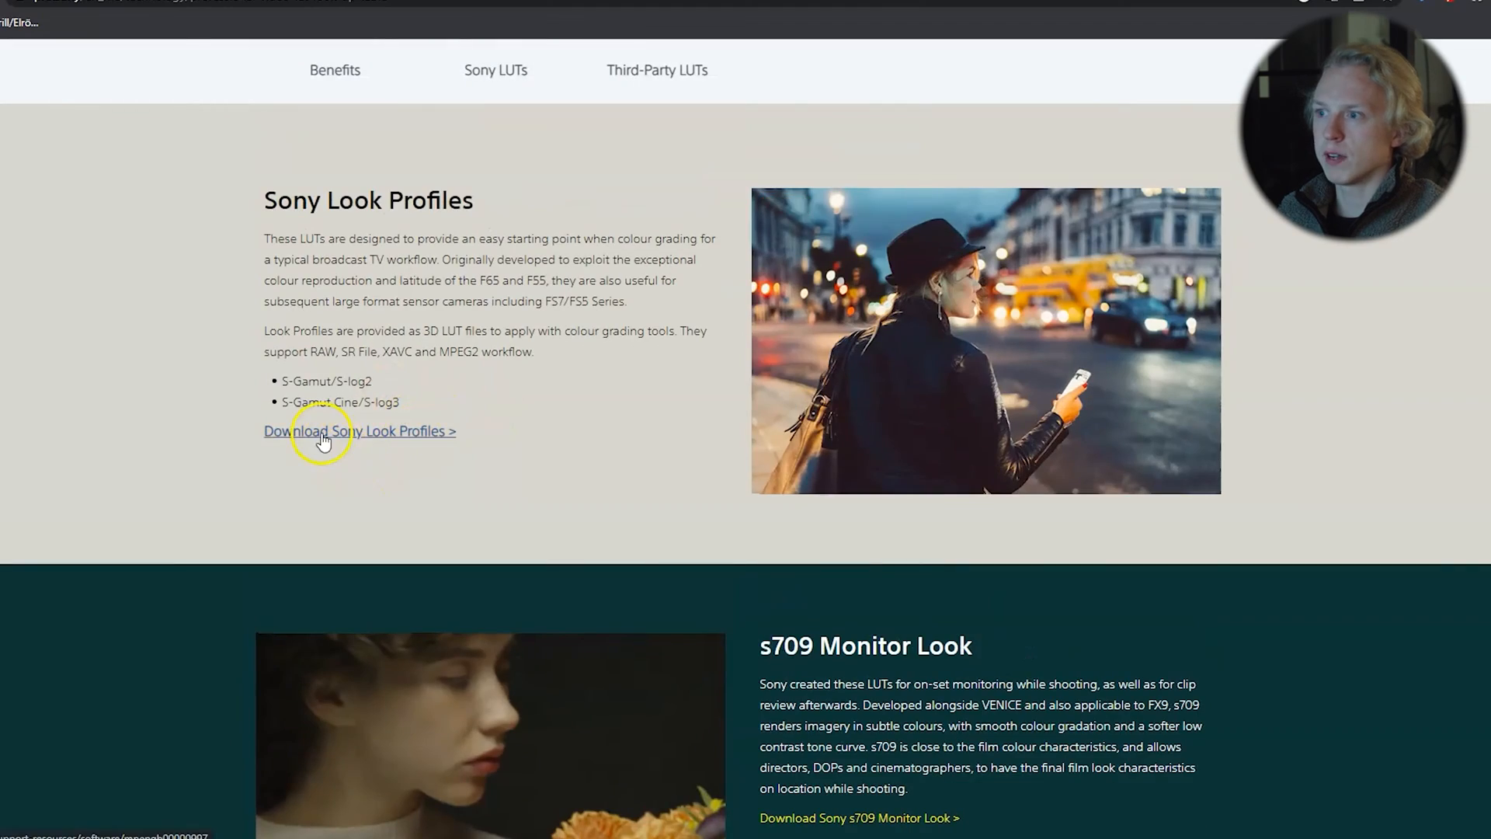
left_click(348, 435)
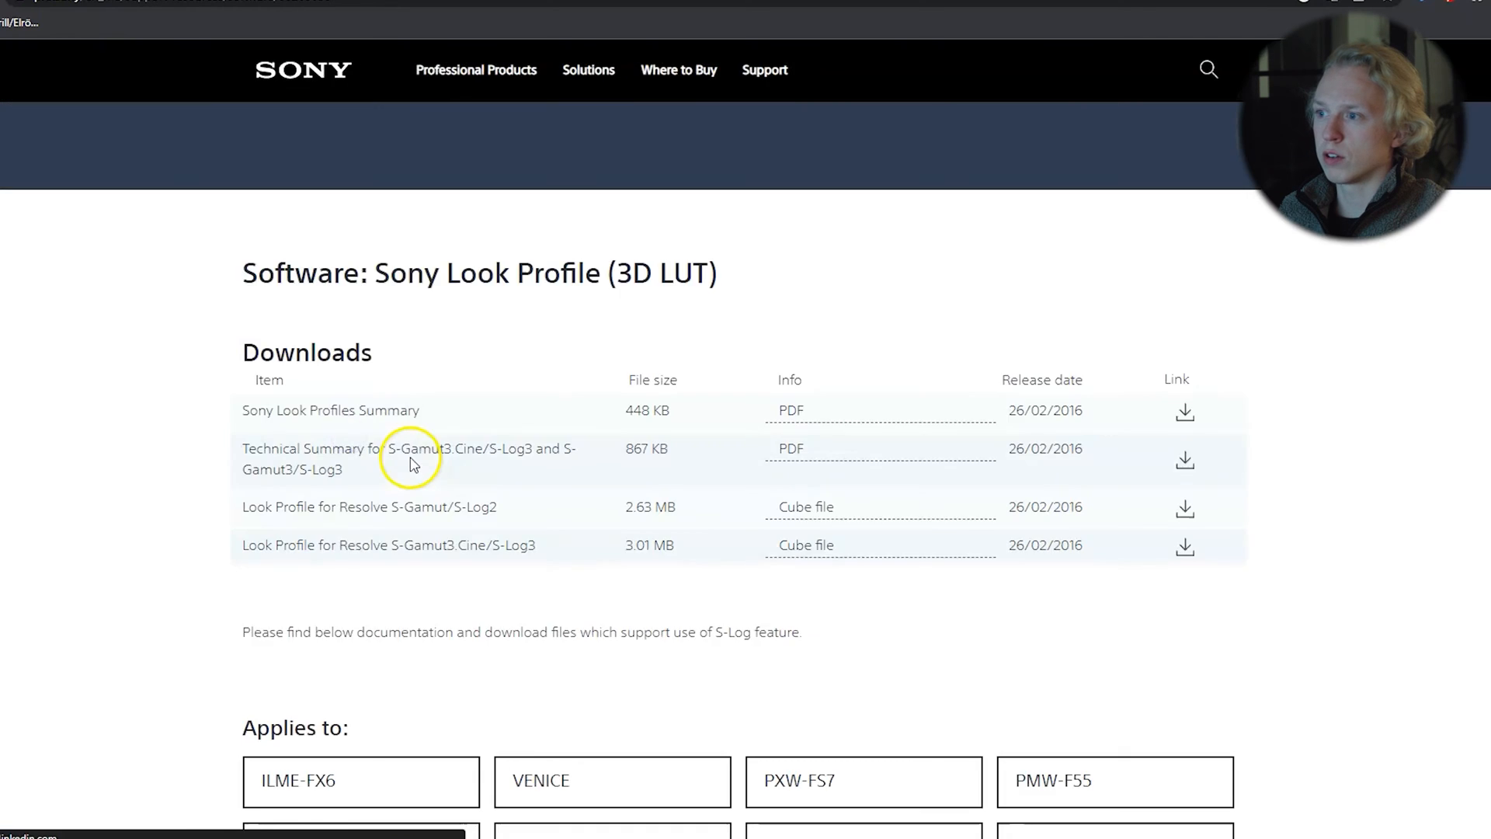
Download the "Look Profile for Resolve S-Gamut/S-Log2" cube file and bring up the Luts test folder.
scroll(407, 461, "down", 1)
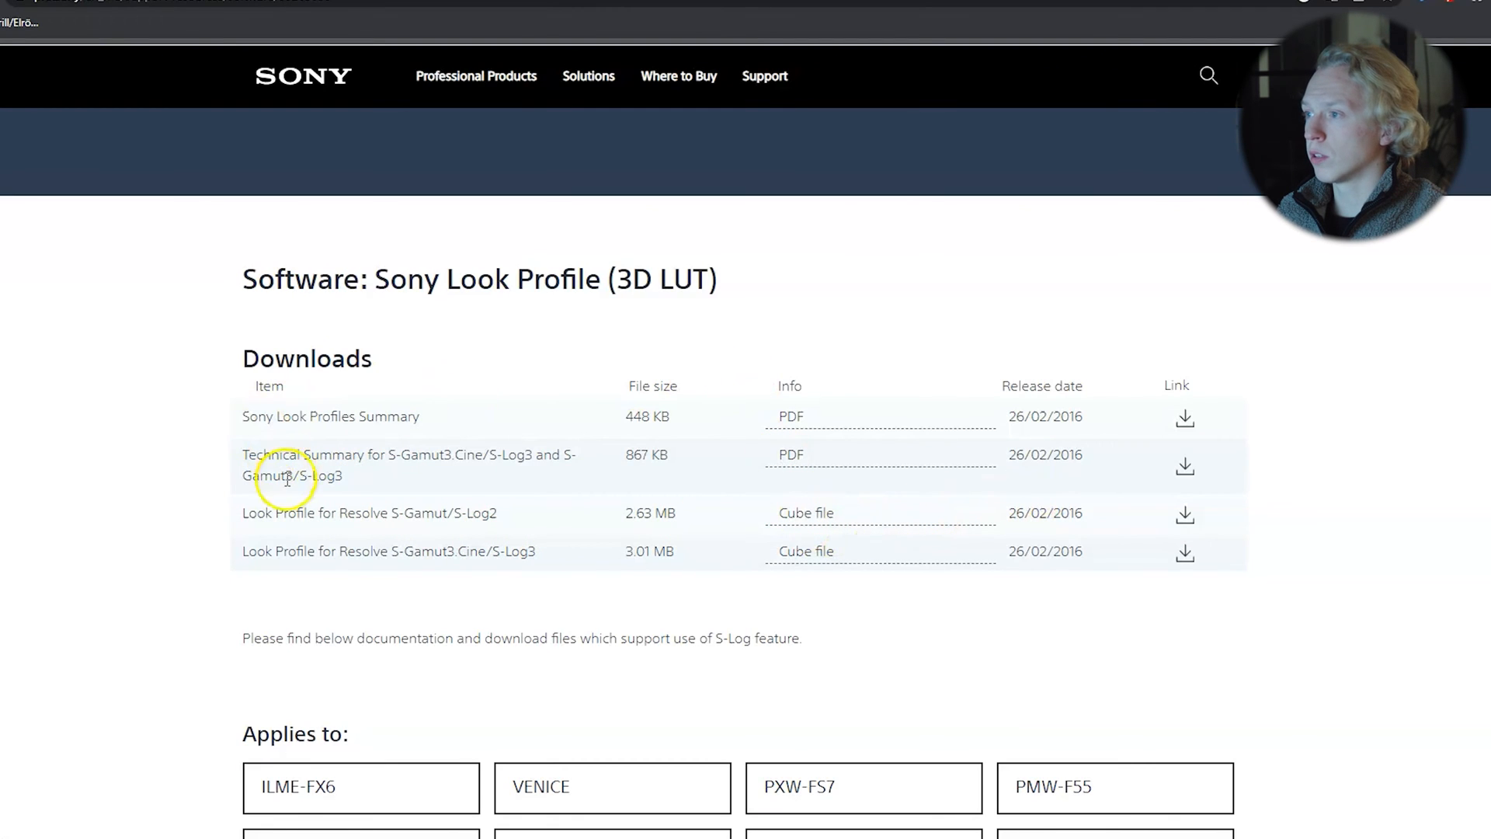
left_click_drag(244, 516, 492, 513)
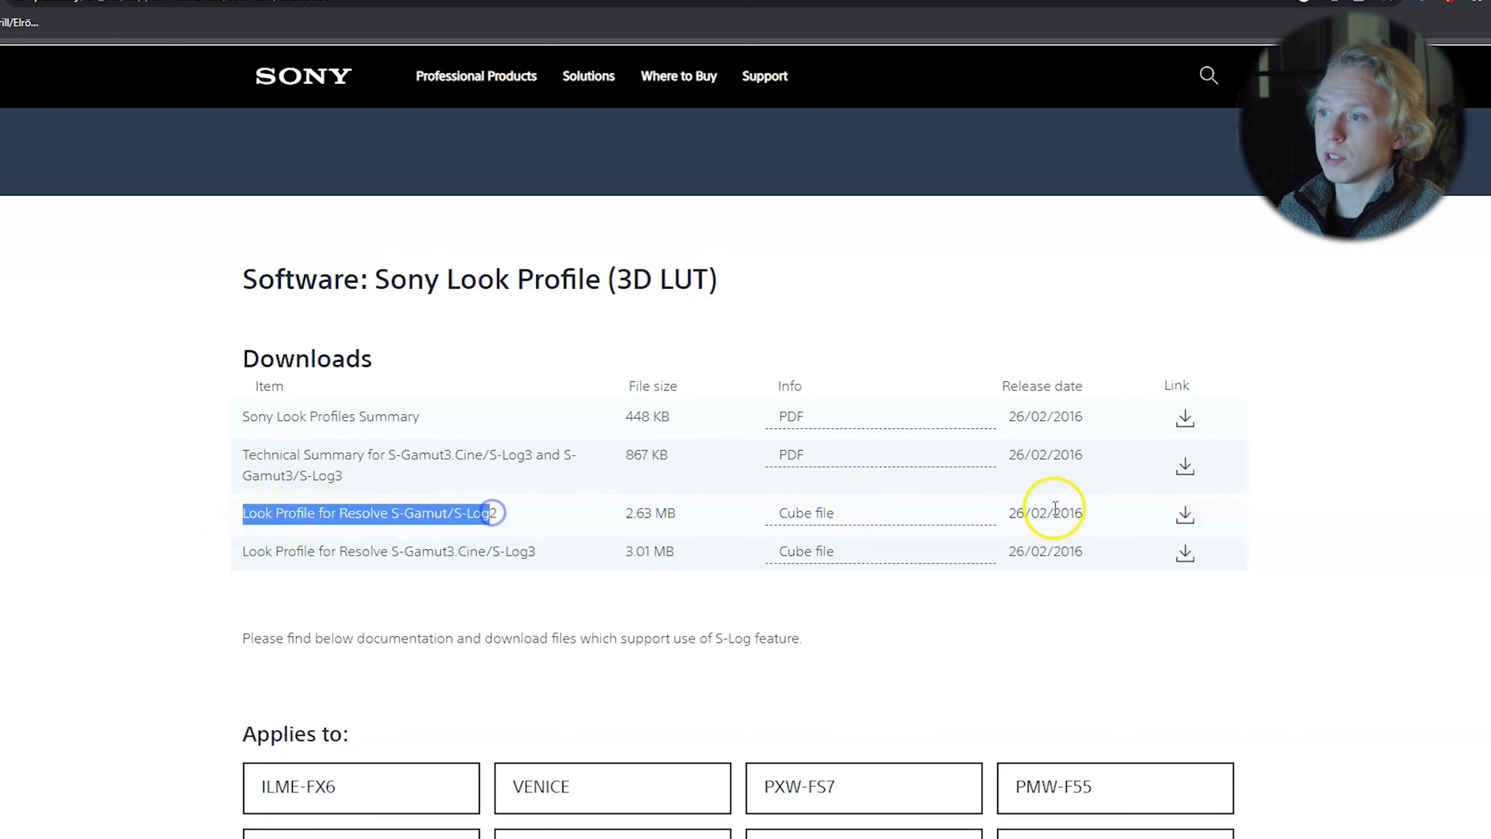
left_click(1186, 517)
left_click(904, 371)
left_click(1041, 427)
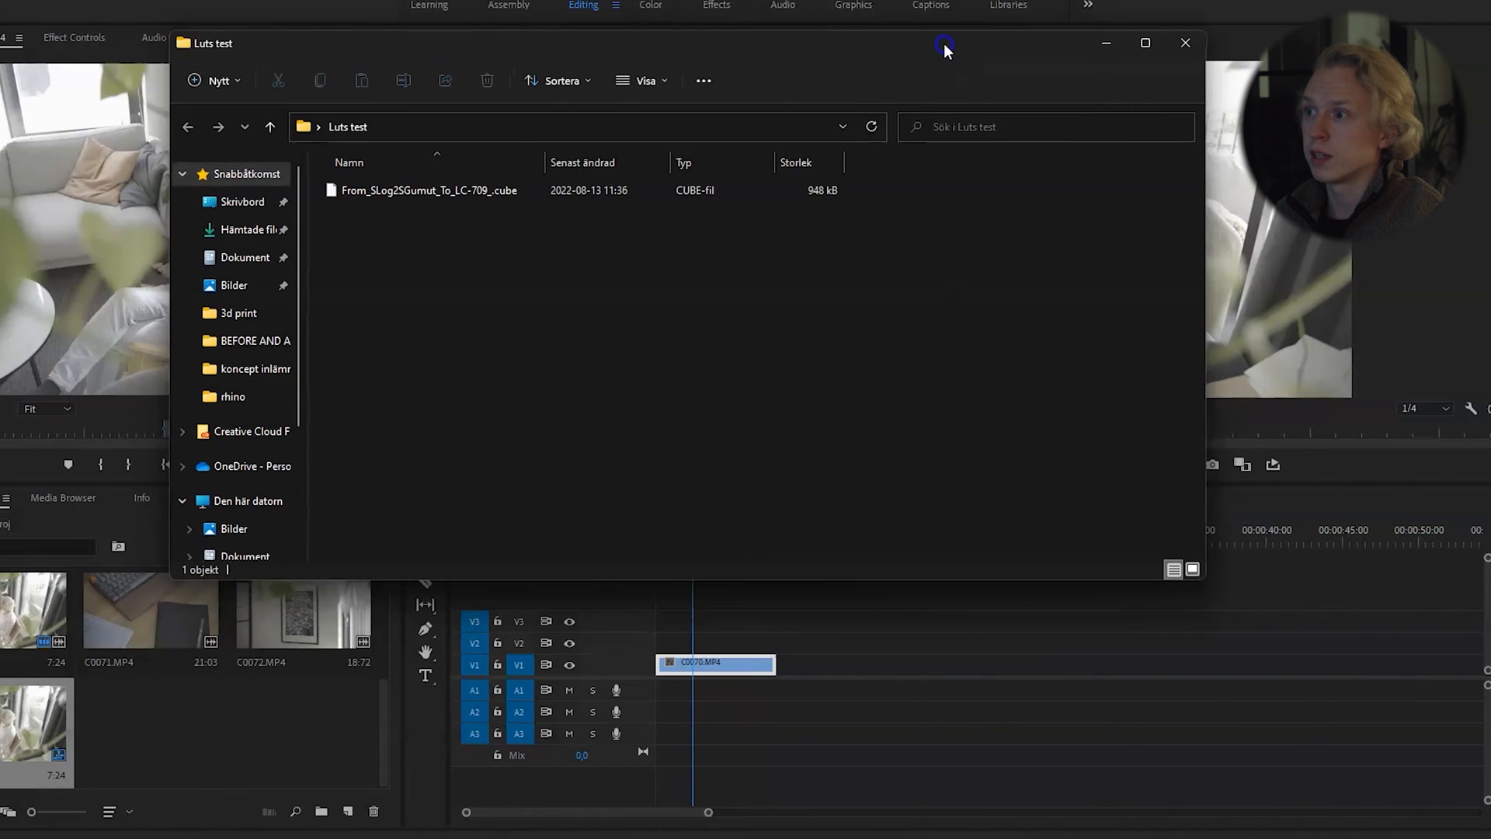
left_click_drag(944, 49, 939, 50)
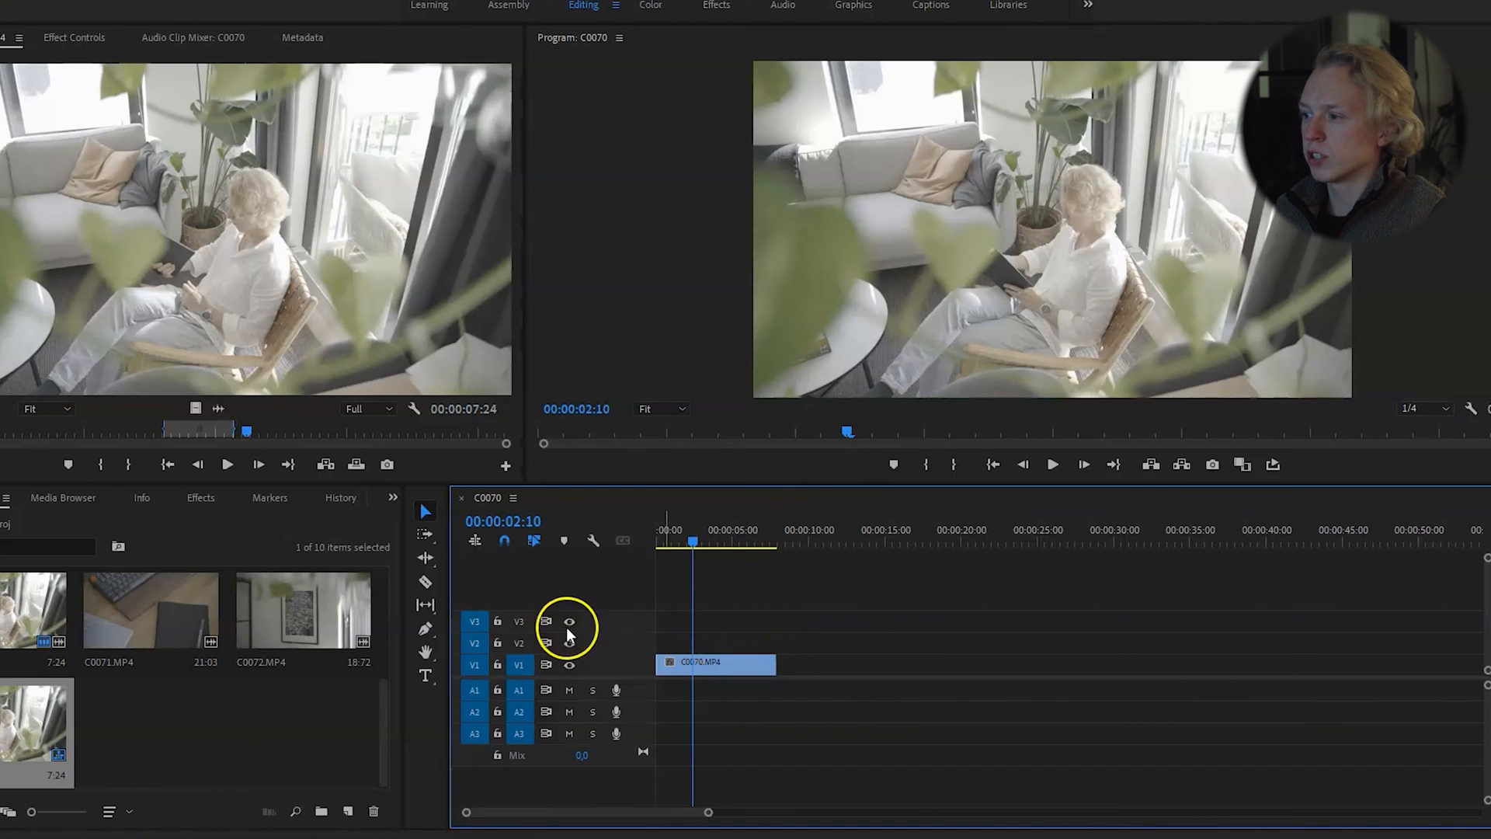
Create a 3840 x 2160, 25 fps adjustment layer and place it on V2 over the full length of the C0070 clip.
right_click(331, 734)
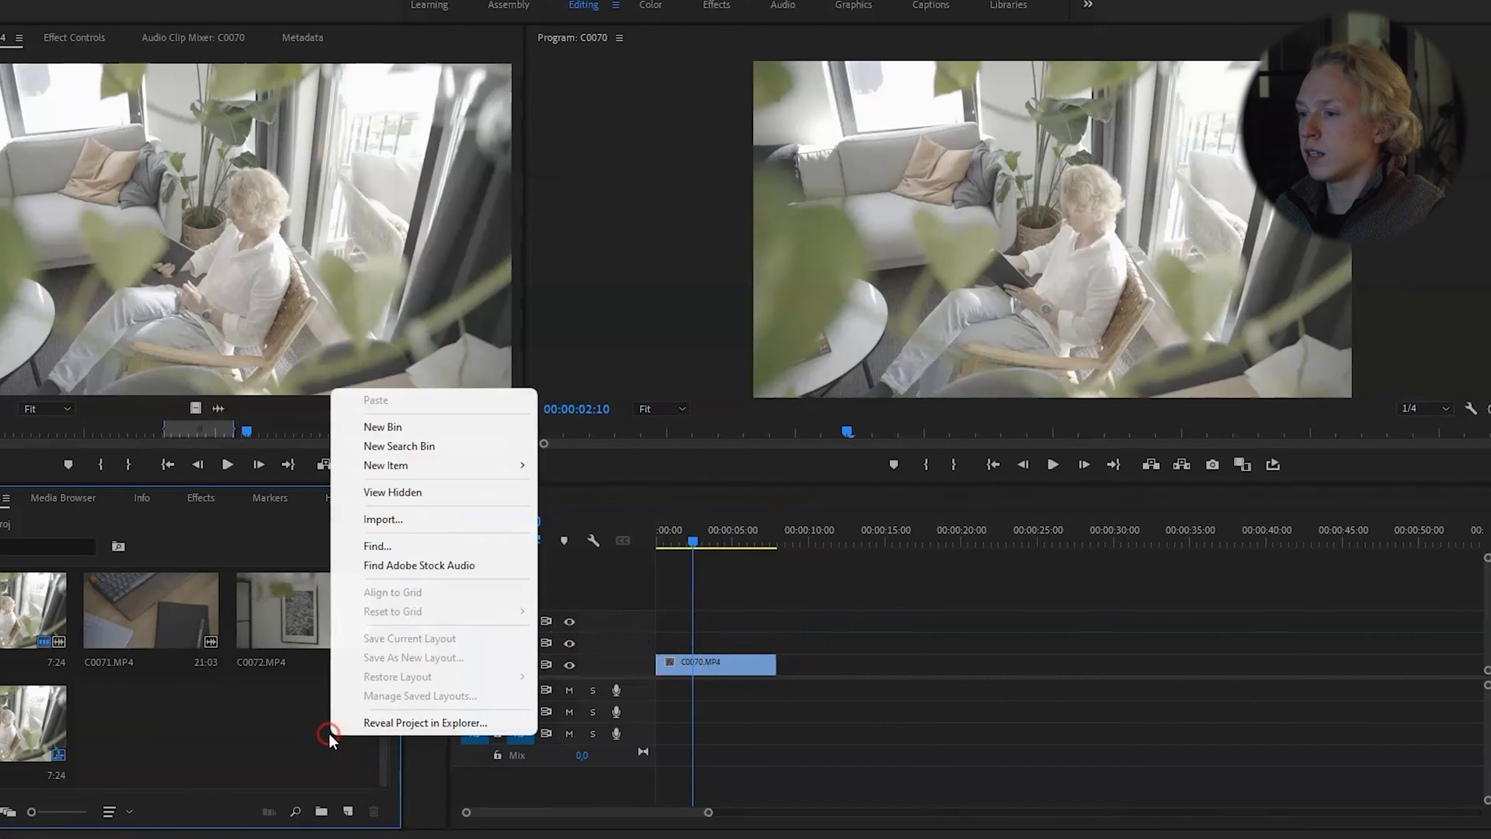
mouse_move(393, 470)
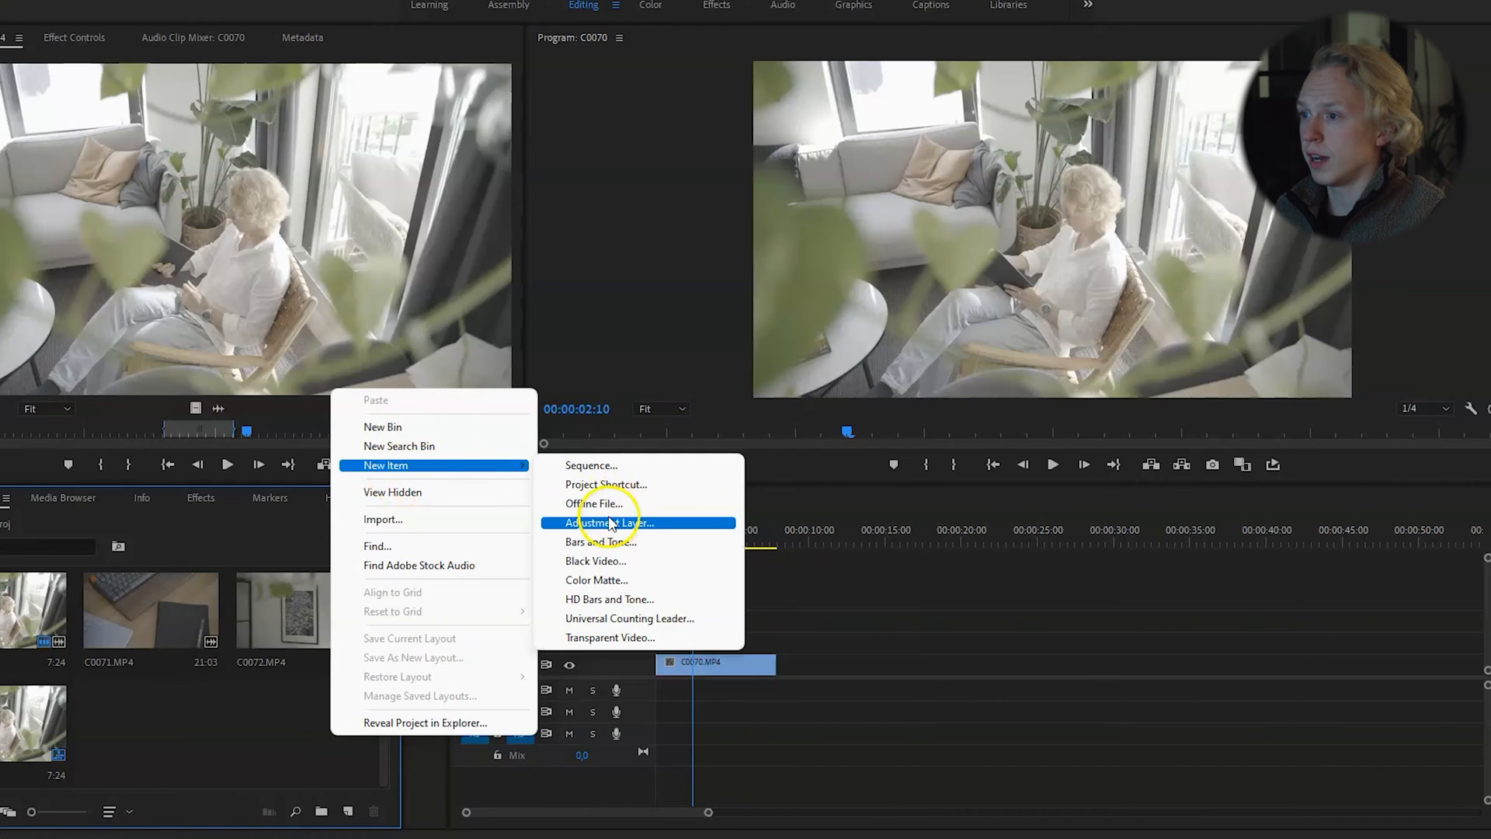
left_click(616, 522)
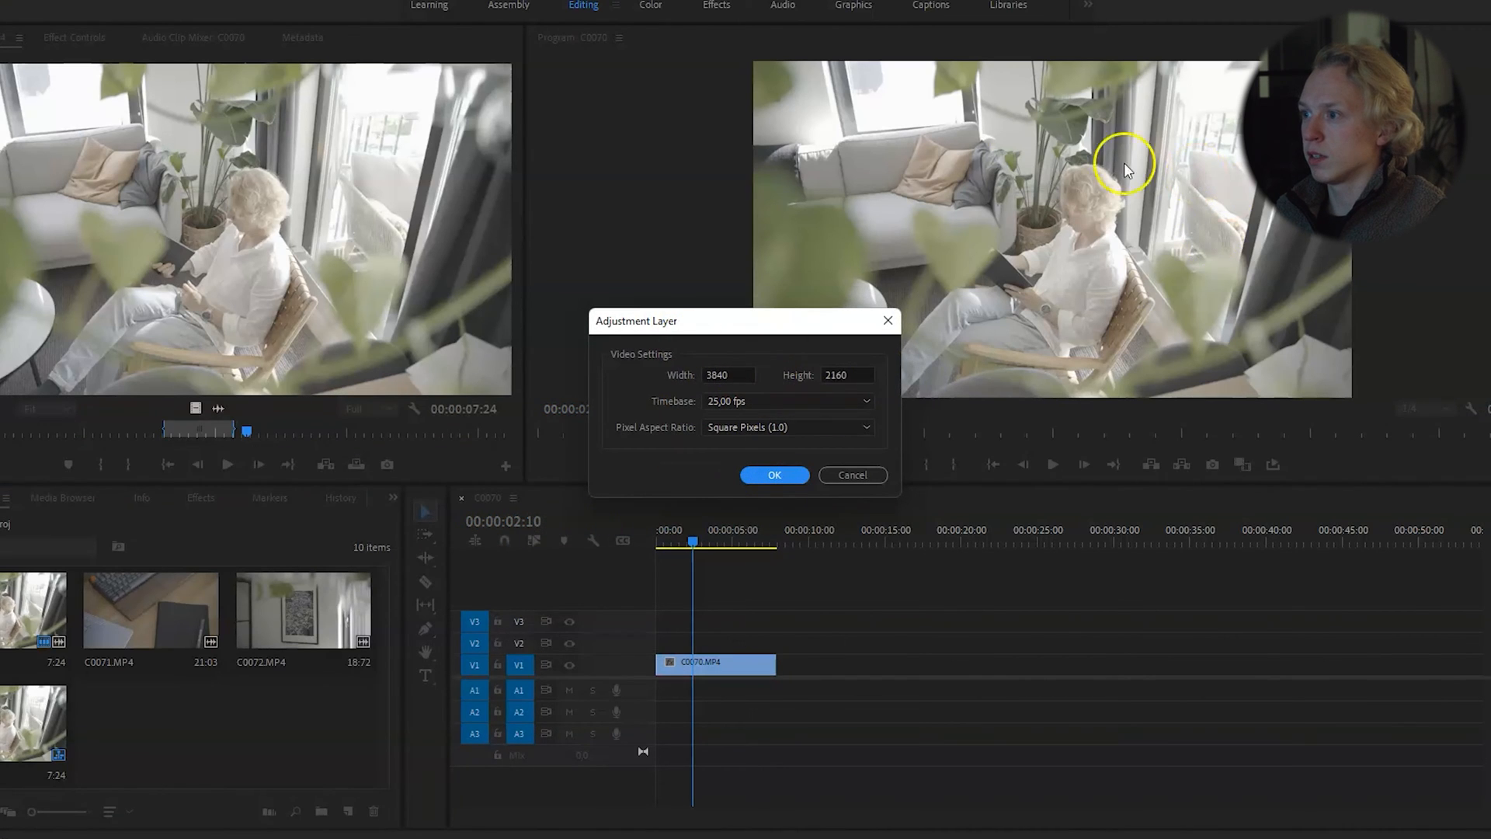
left_click(774, 476)
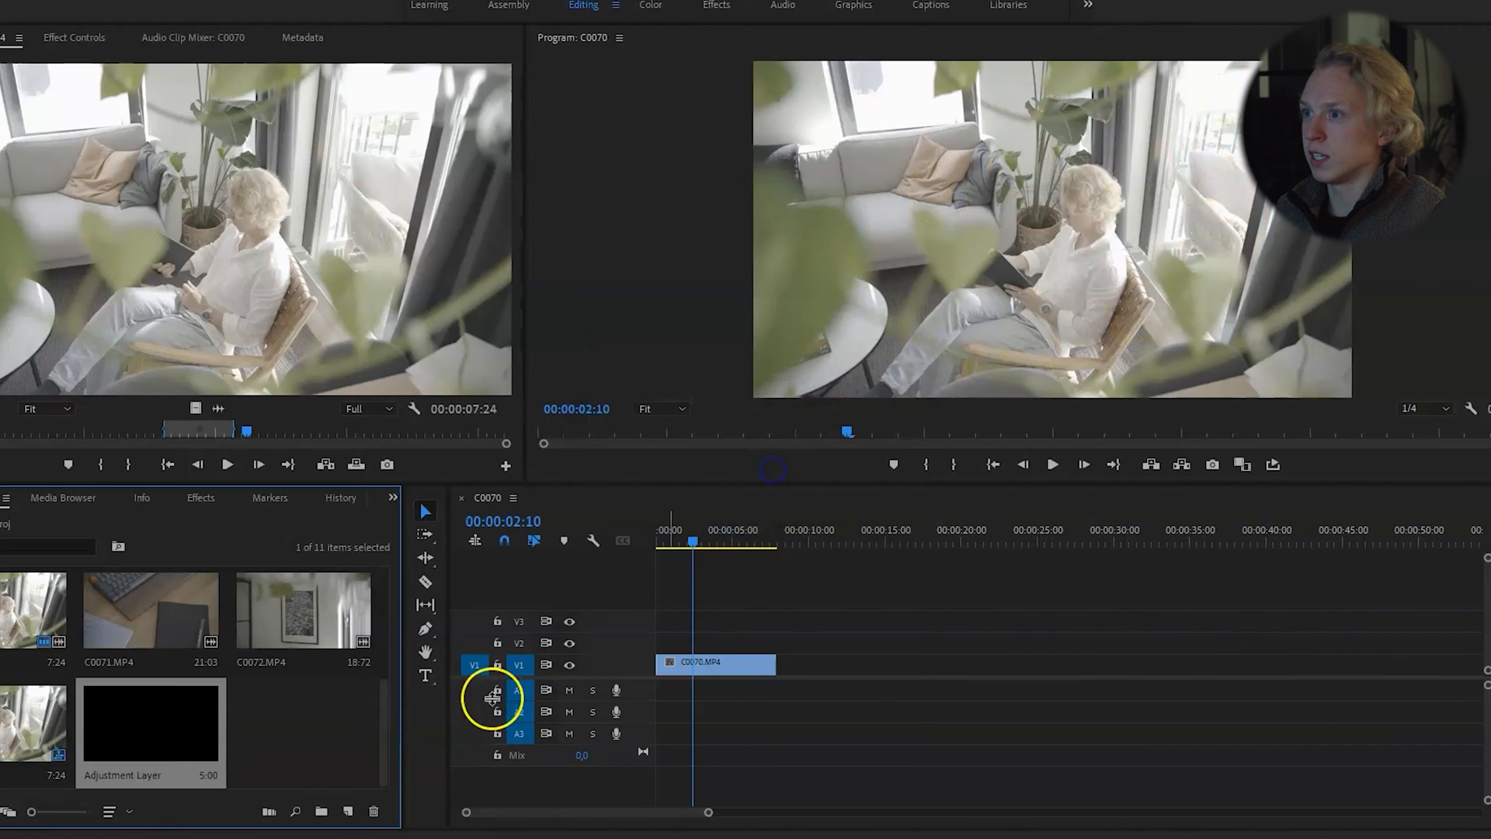
left_click_drag(150, 732, 656, 641)
left_click_drag(733, 640, 770, 641)
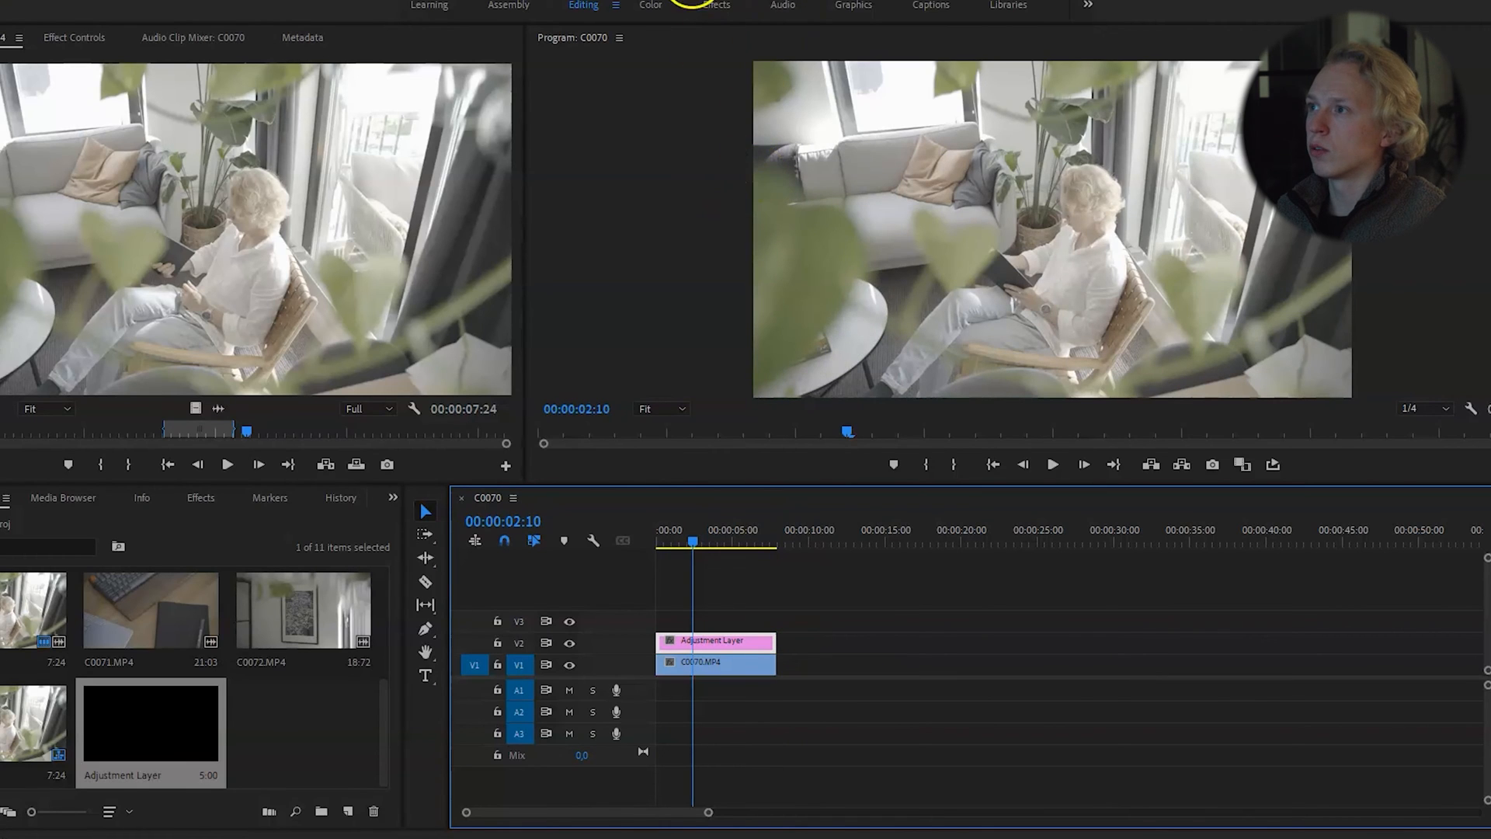
Switch to the Color workspace and select the adjustment layer on V2.
left_click(649, 8)
left_click(685, 656)
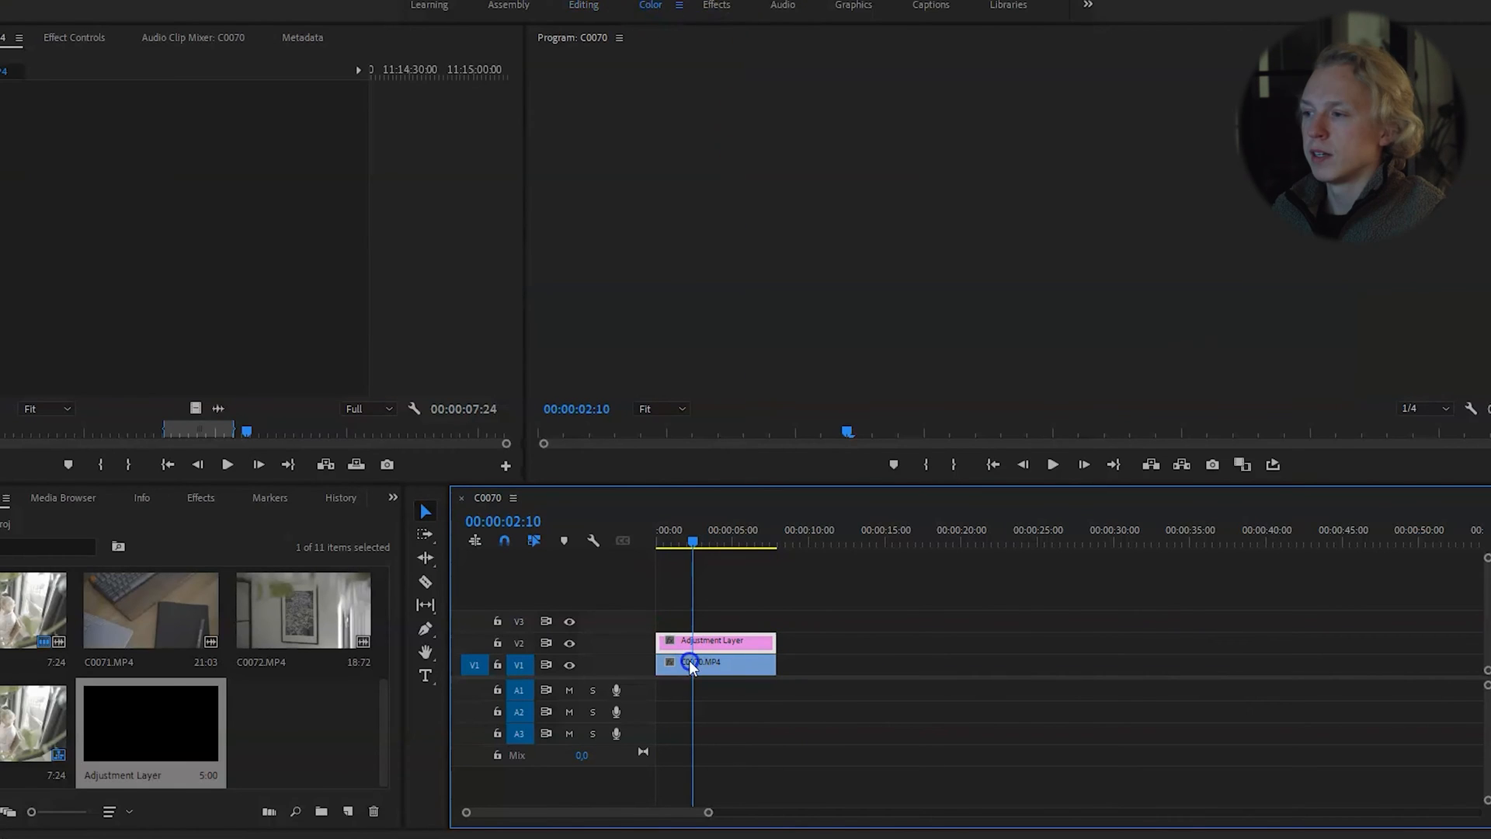
left_click(622, 694)
left_click(637, 707)
left_click(619, 686)
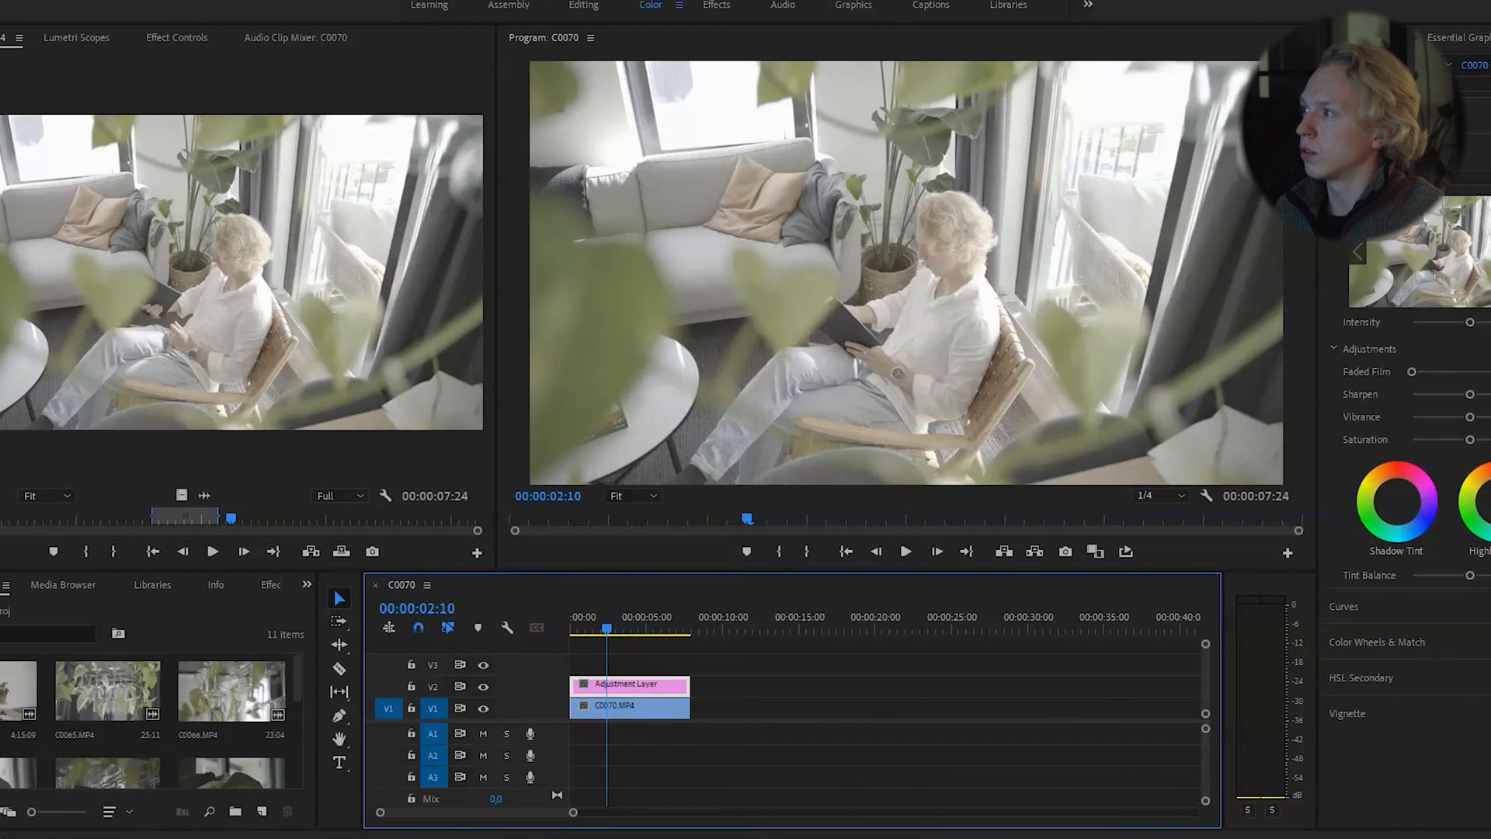
Load From_SLog2SGumut_To_LC-709_.cube as the creative look of the V2 adjustment layer.
left_click(1370, 115)
left_click(1348, 478)
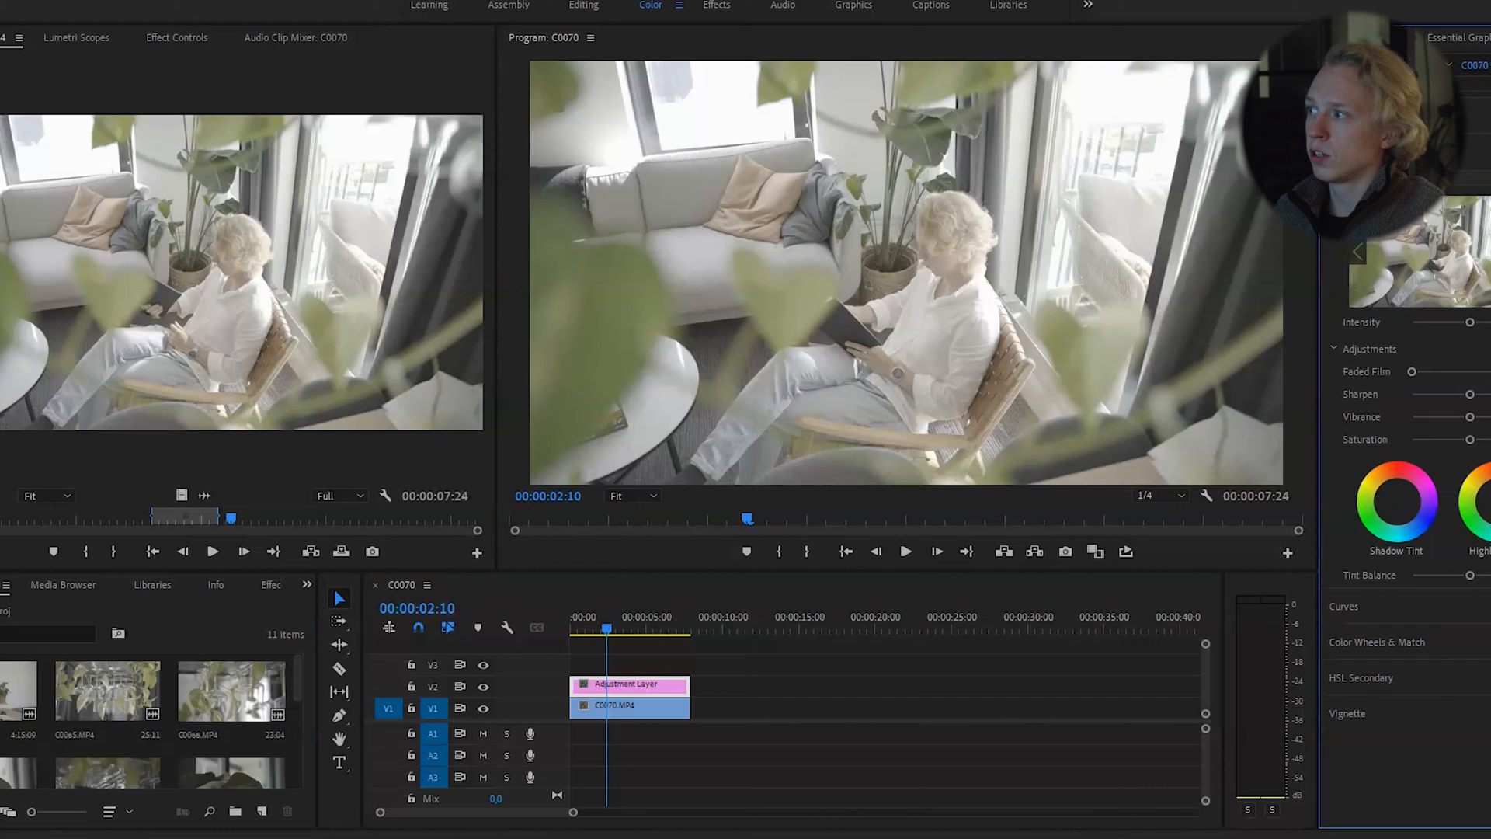
left_click(1407, 180)
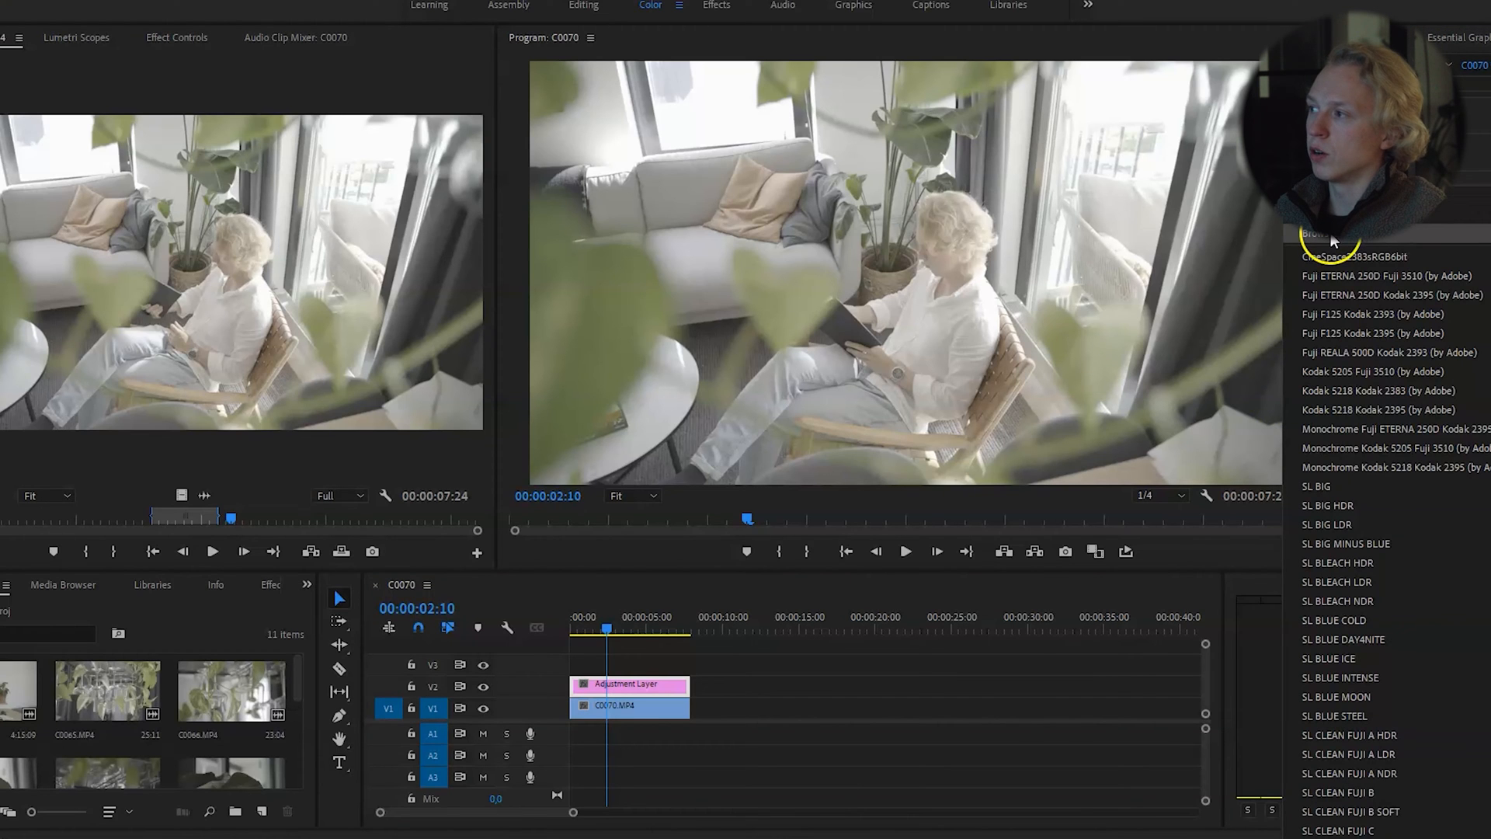
scroll(1330, 599, "down", 5)
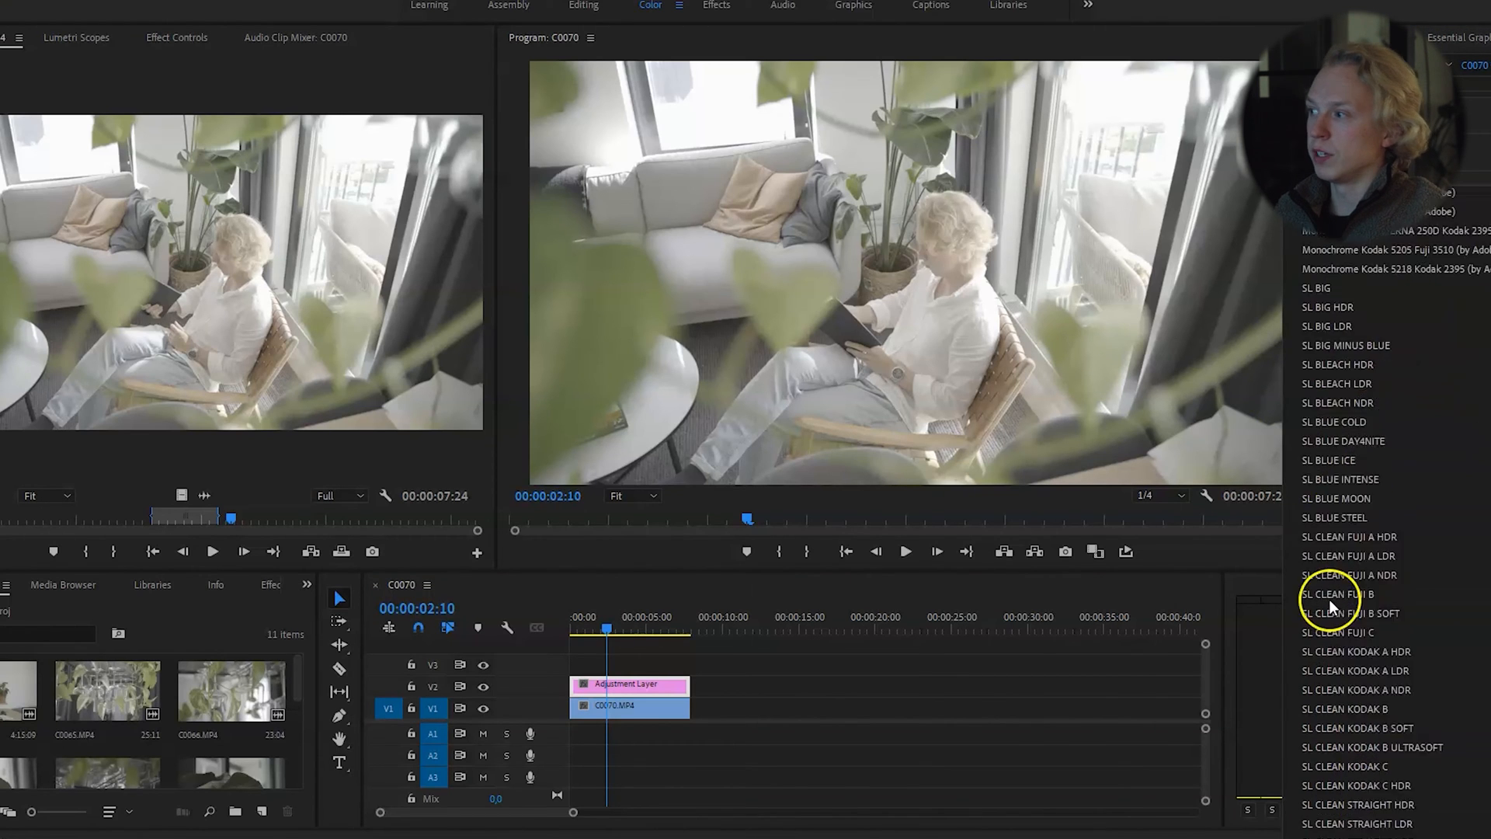
scroll(1353, 586, "up", 5)
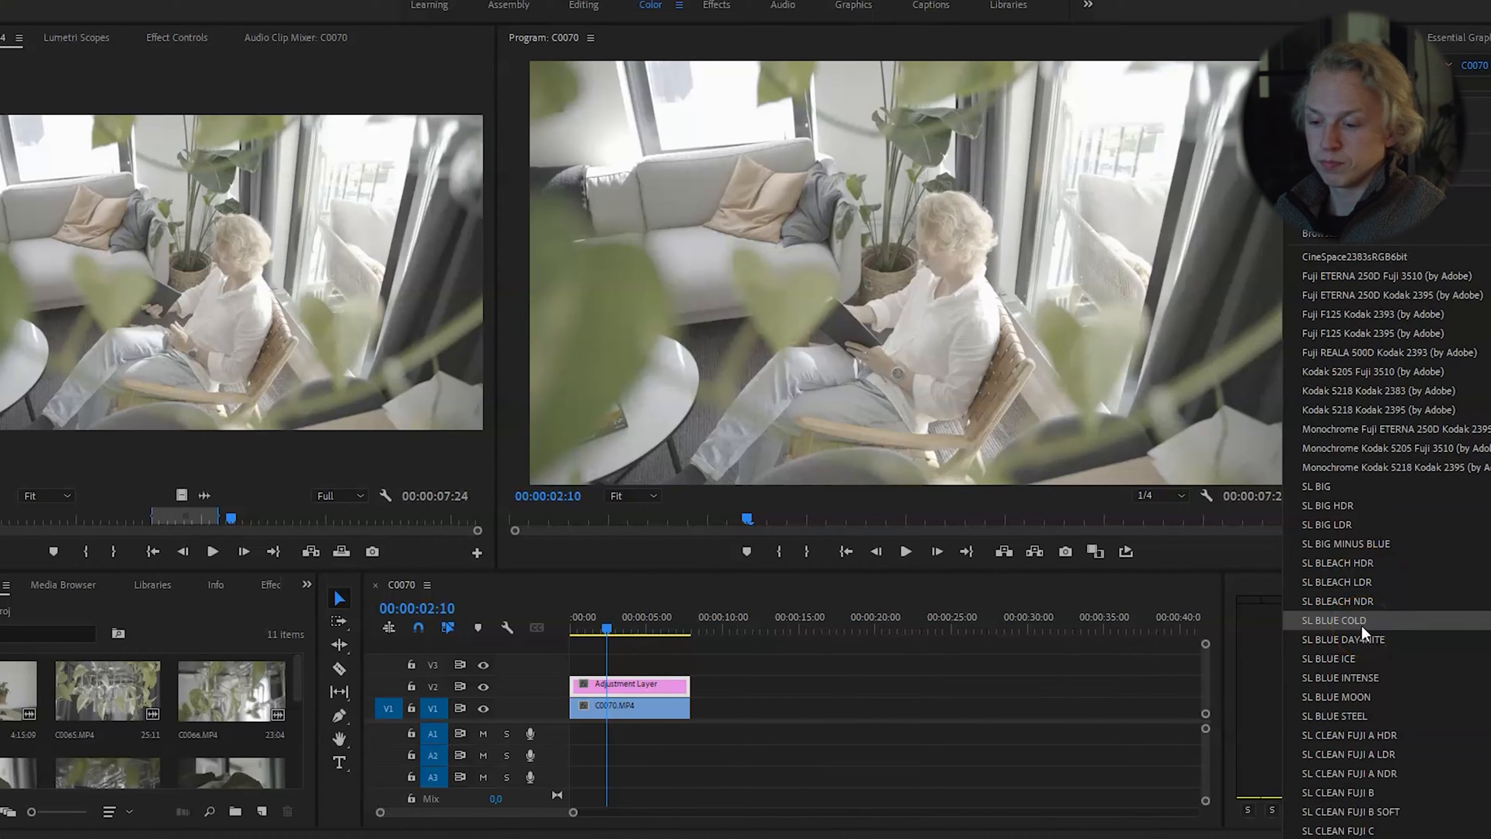
left_click(1336, 238)
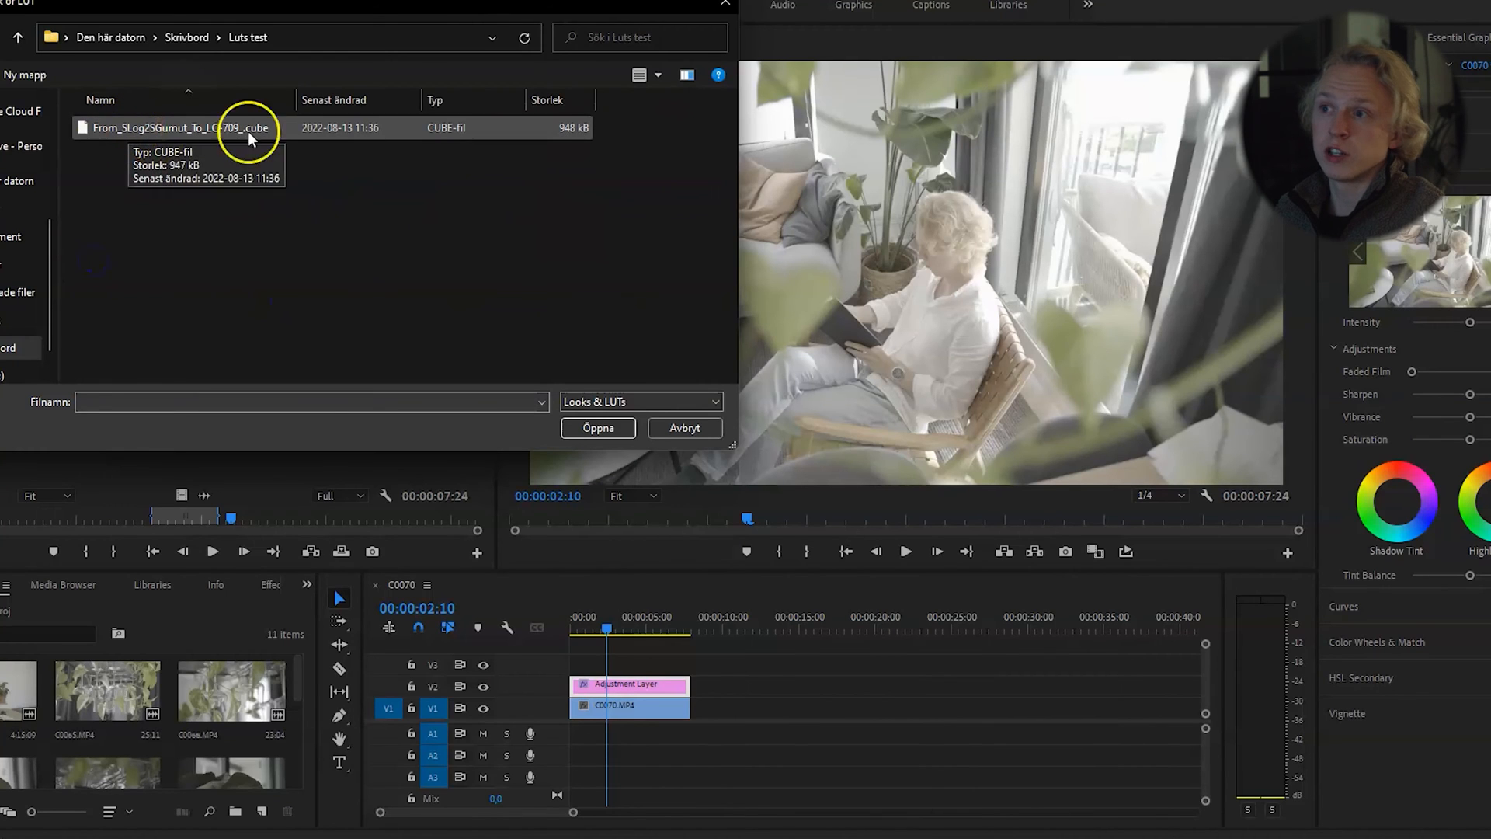
left_click(225, 128)
left_click(599, 428)
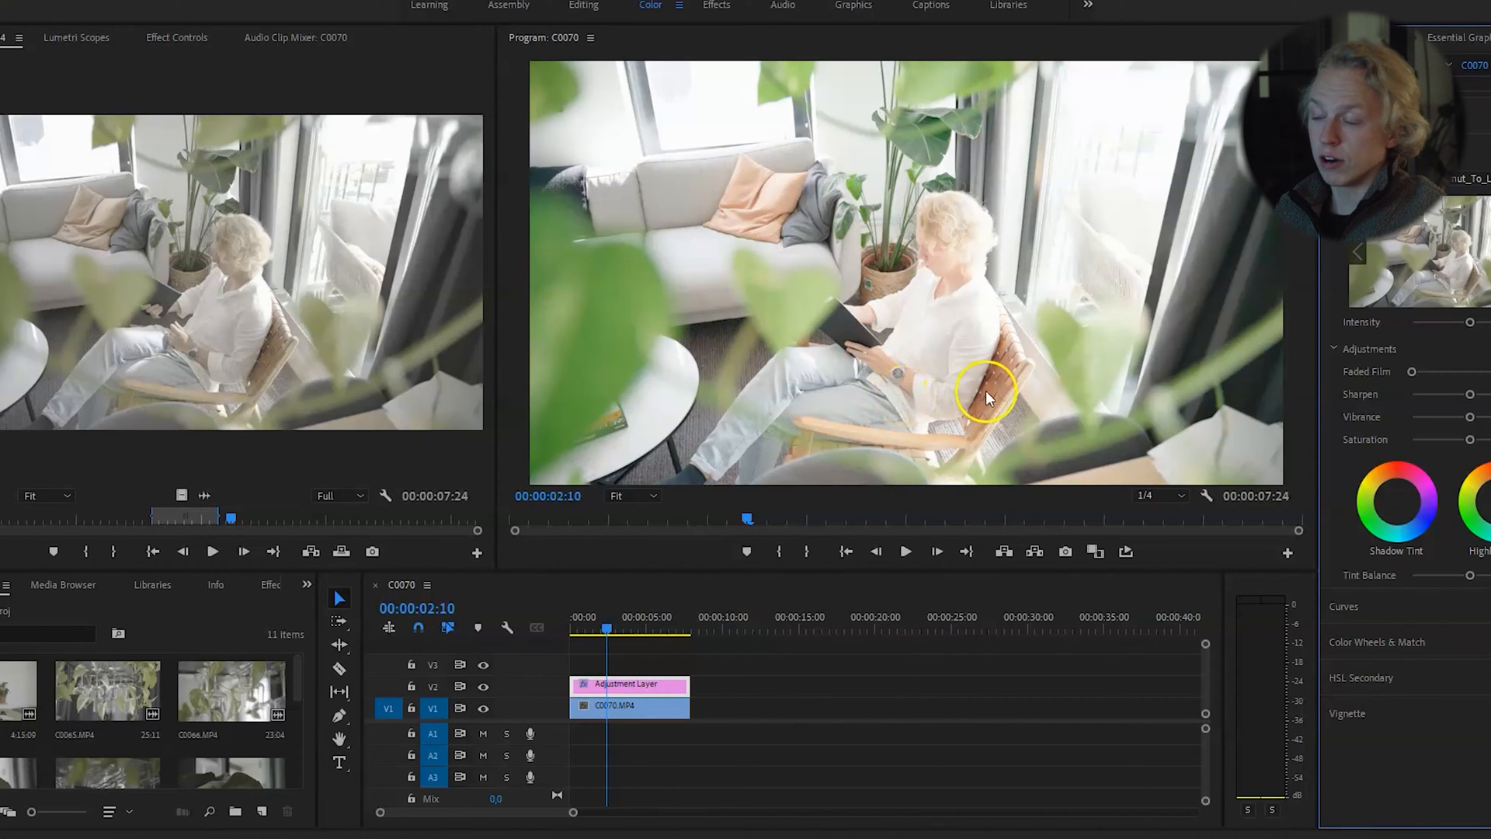
Compare the footage with and without the LUT by toggling the visibility of track V2.
left_click(487, 687)
left_click(487, 686)
left_click(627, 725)
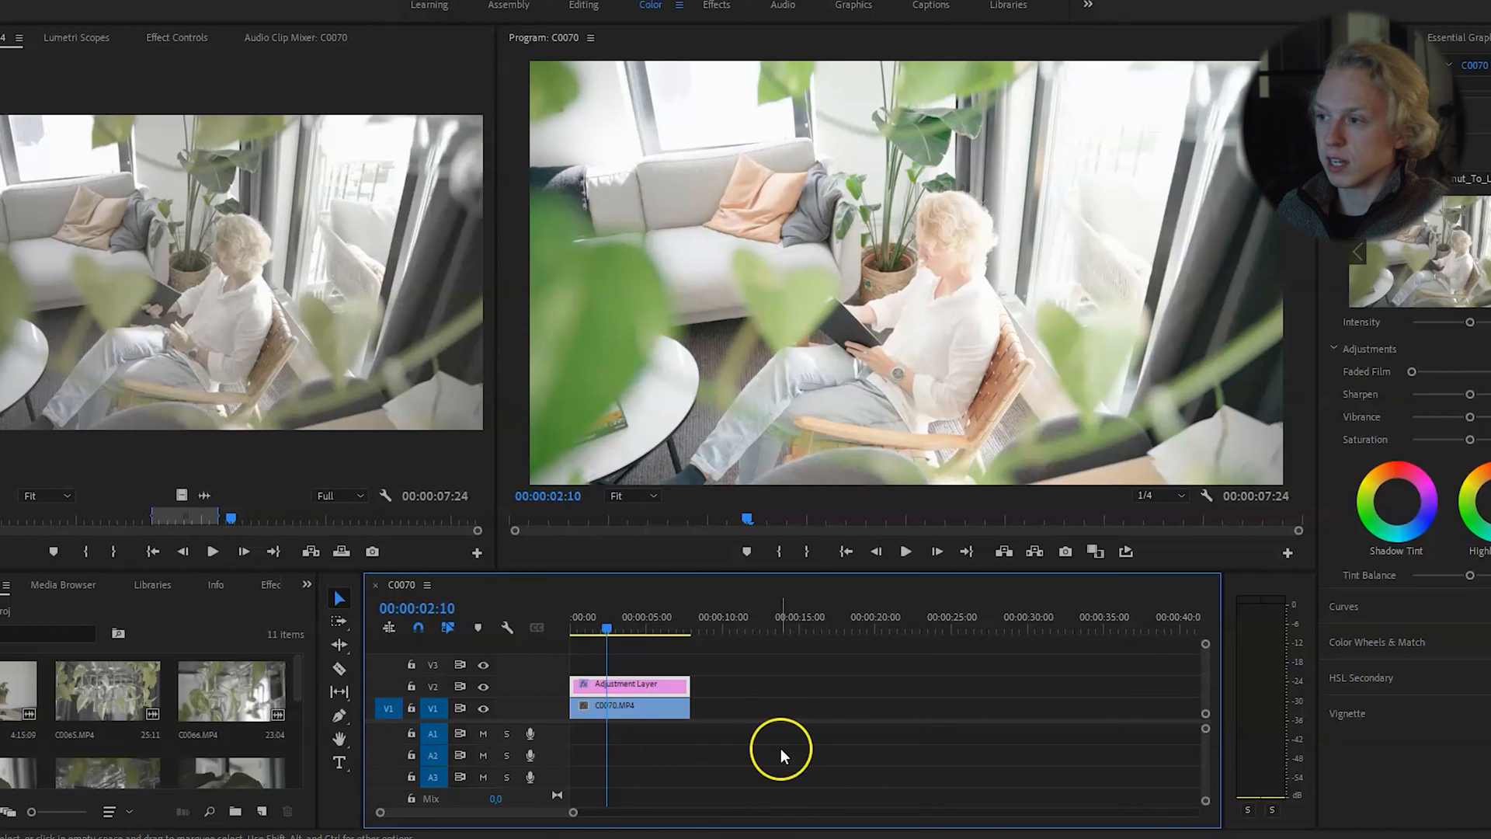
Place a second adjustment layer on V3 over the full length of the C0070 clip, above the LUT layer.
left_click(618, 708)
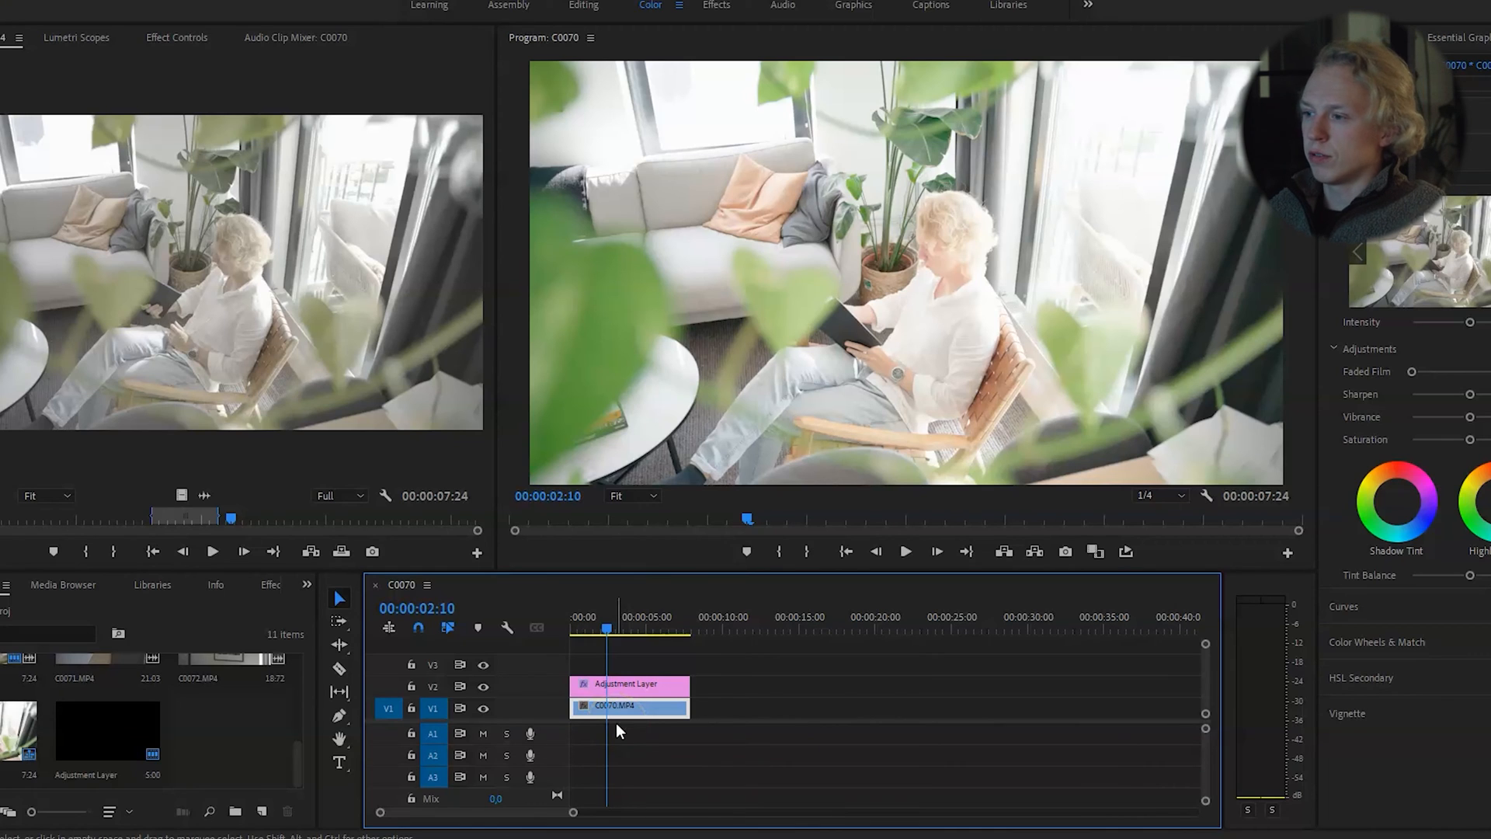
left_click(622, 687)
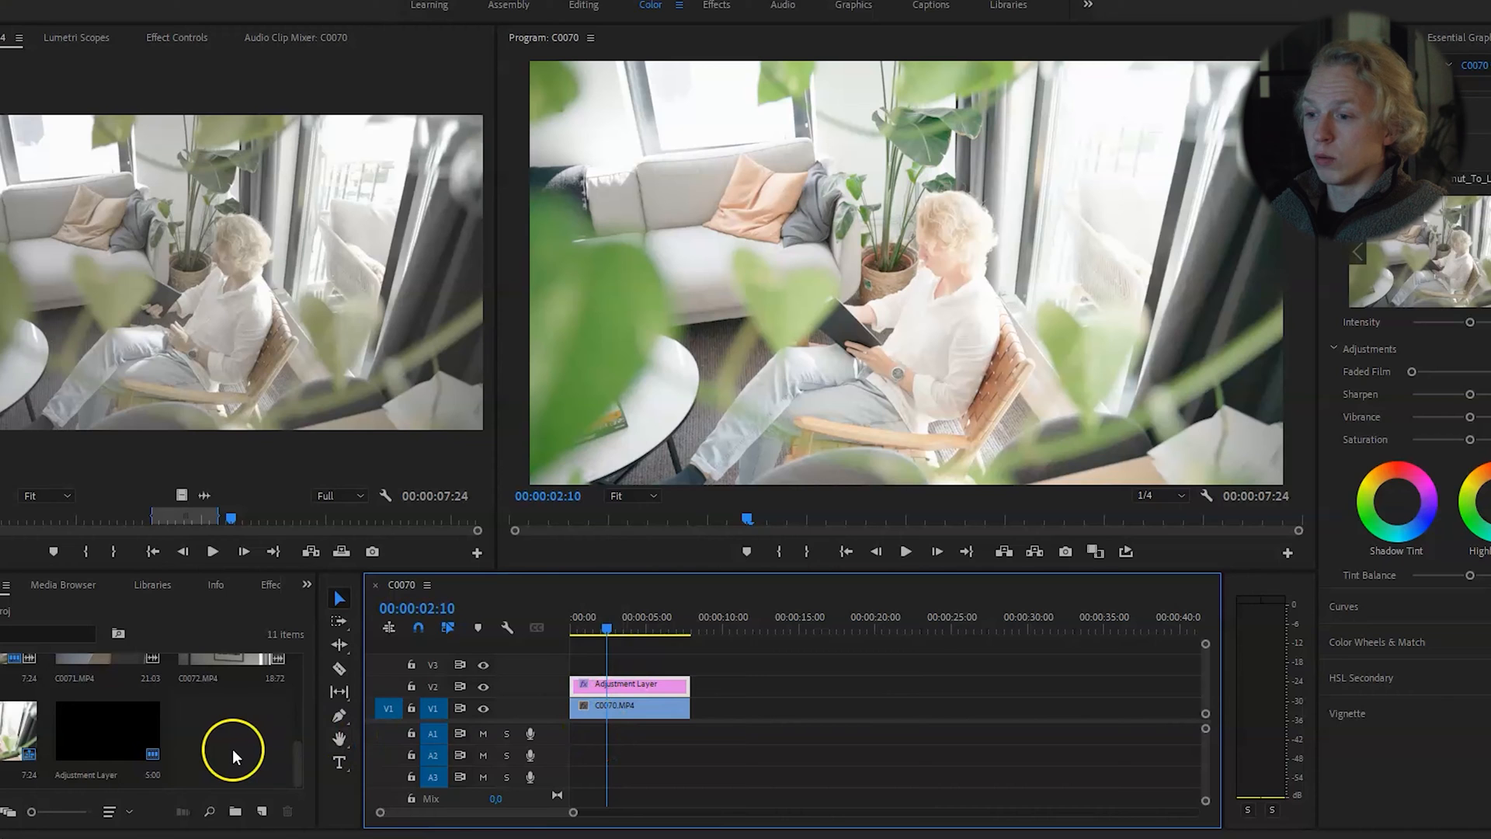
left_click_drag(91, 735, 690, 662)
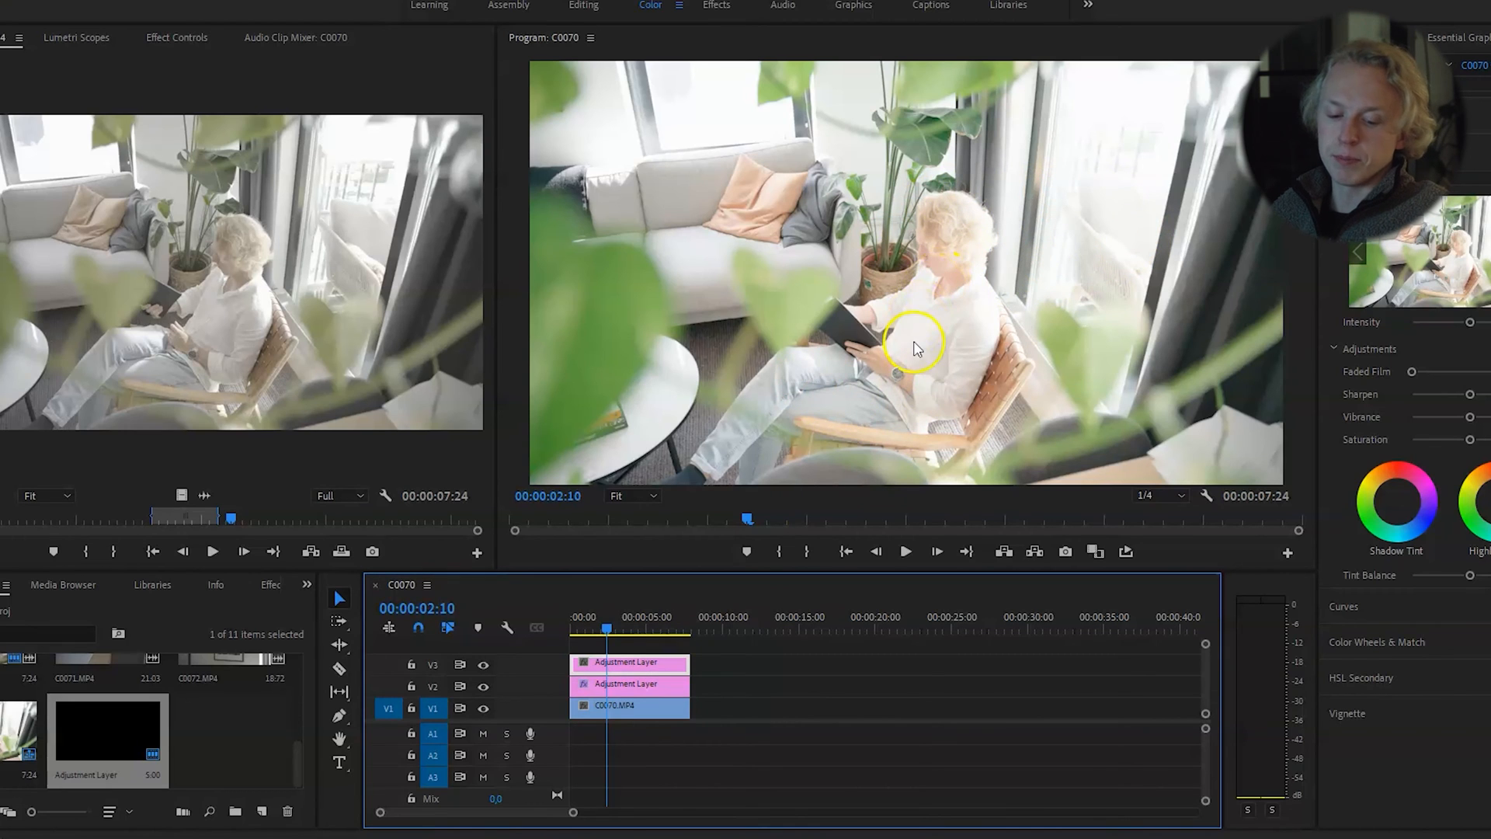
left_click(615, 705)
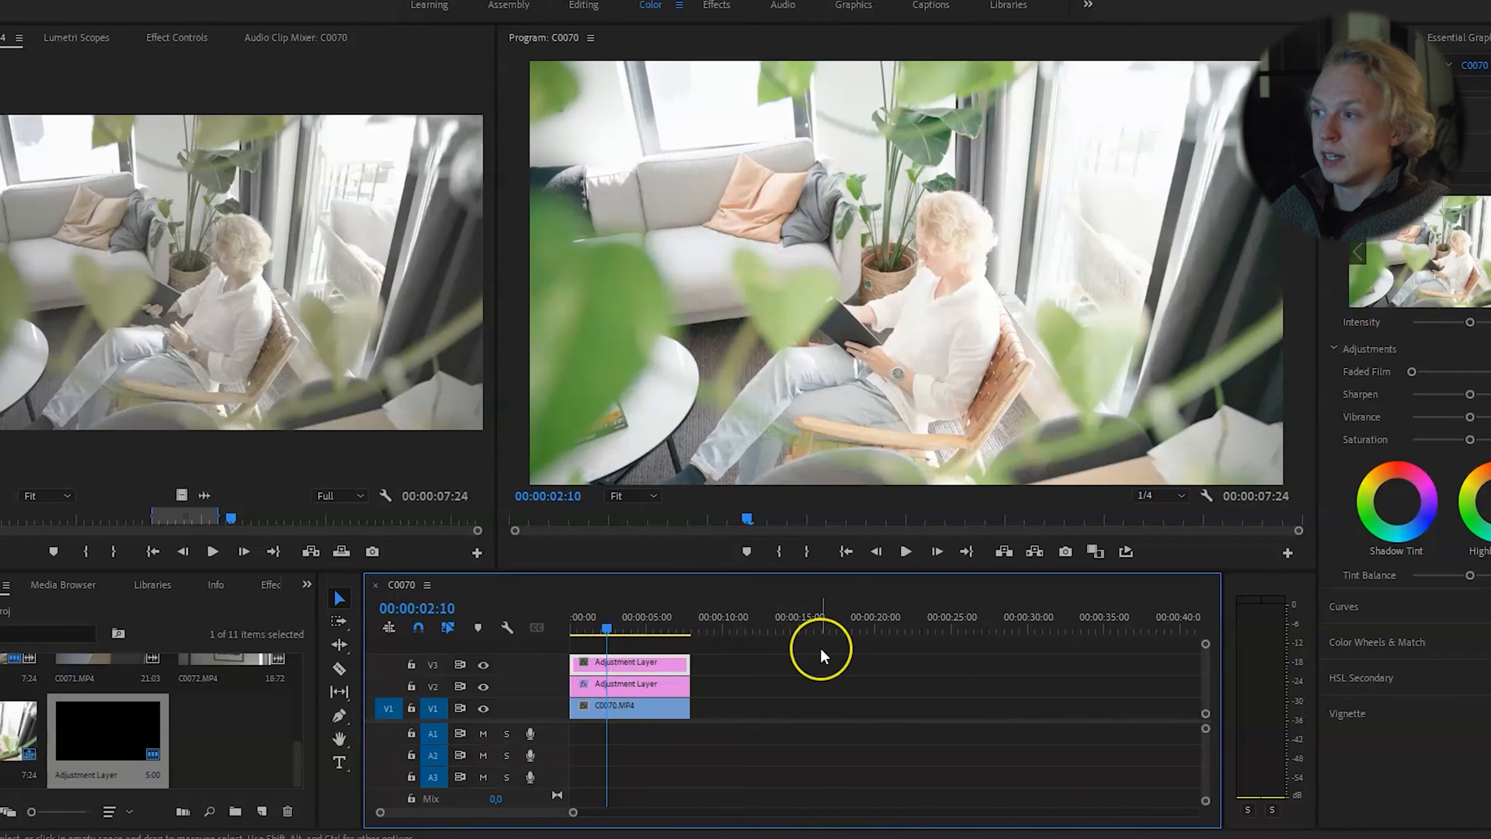
Lower the Highlights in the basic tone correction of the adjustment layer on V3.
left_click(849, 626)
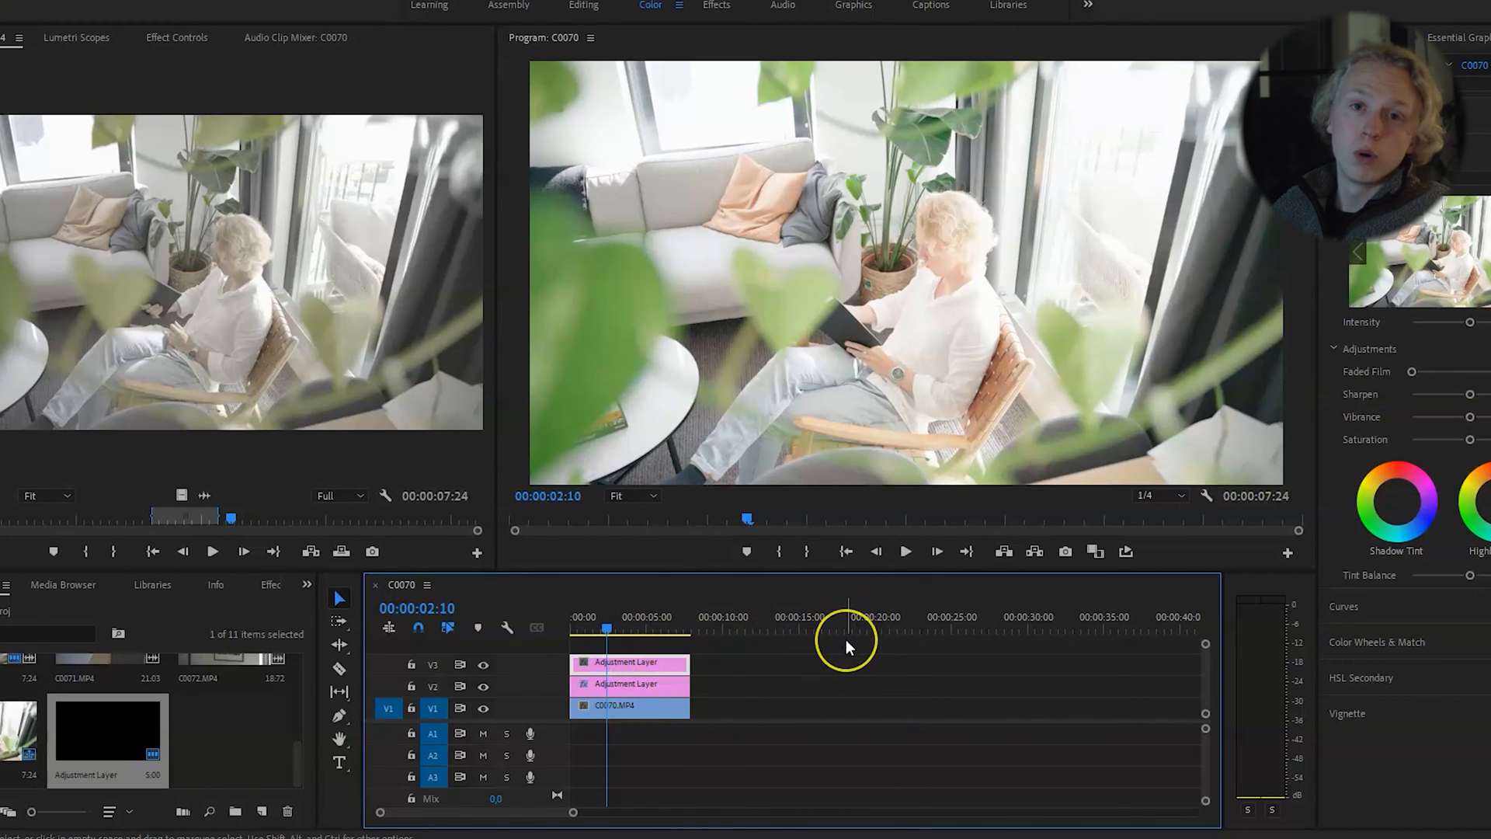
left_click(626, 665)
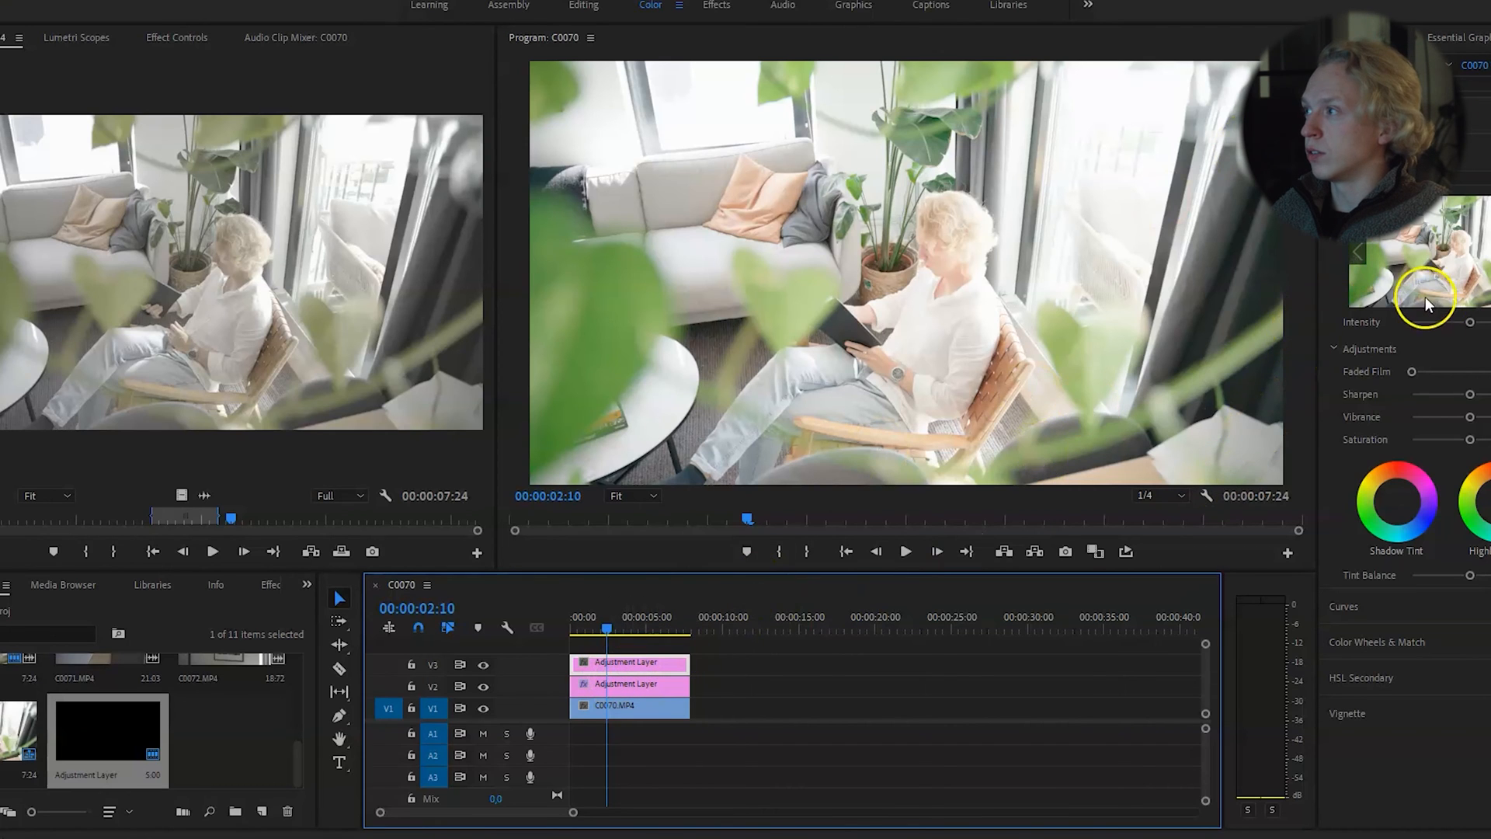
left_click(650, 5)
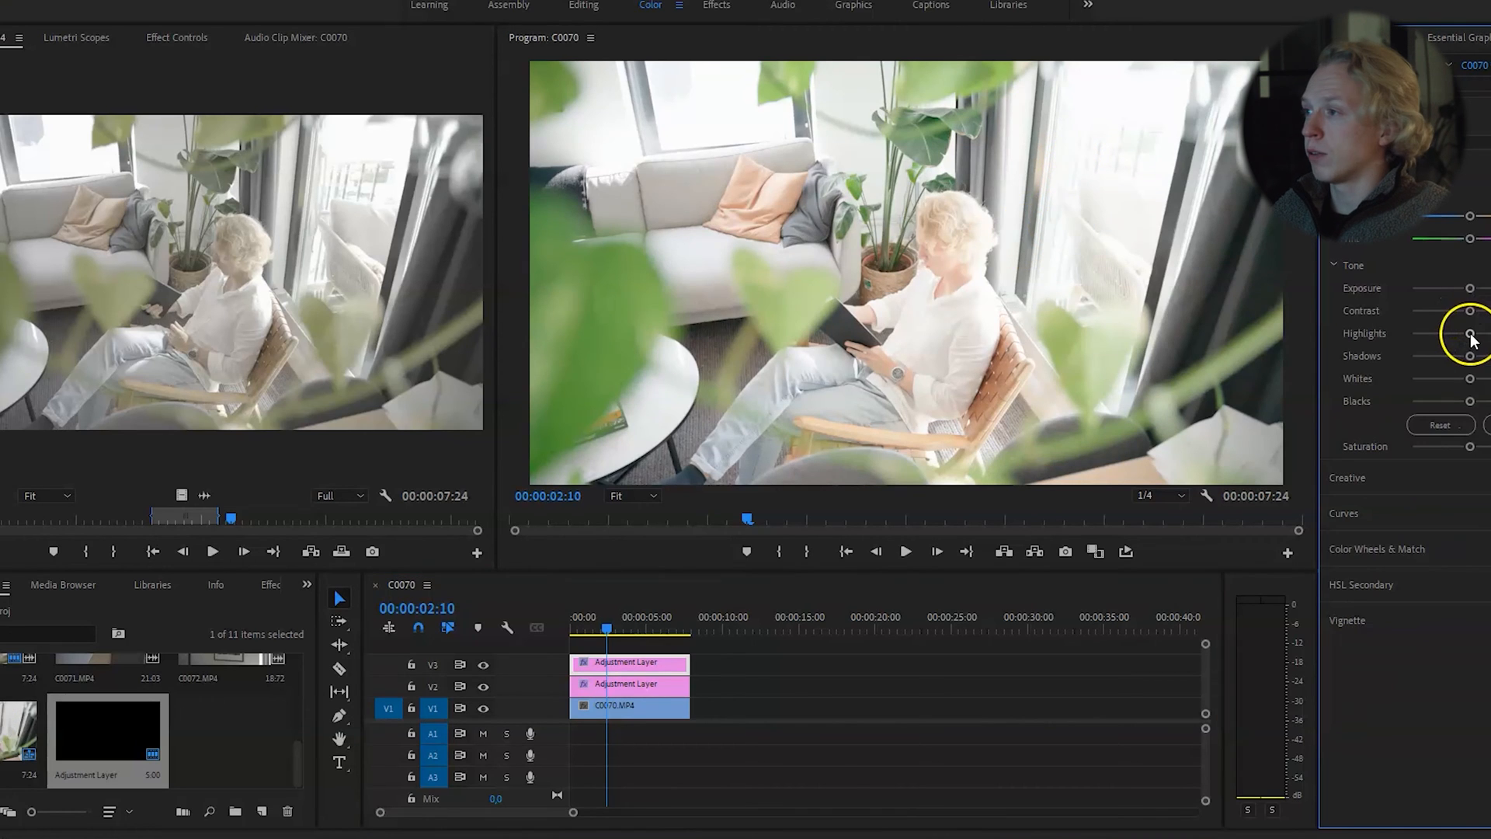
left_click_drag(1460, 339, 1444, 350)
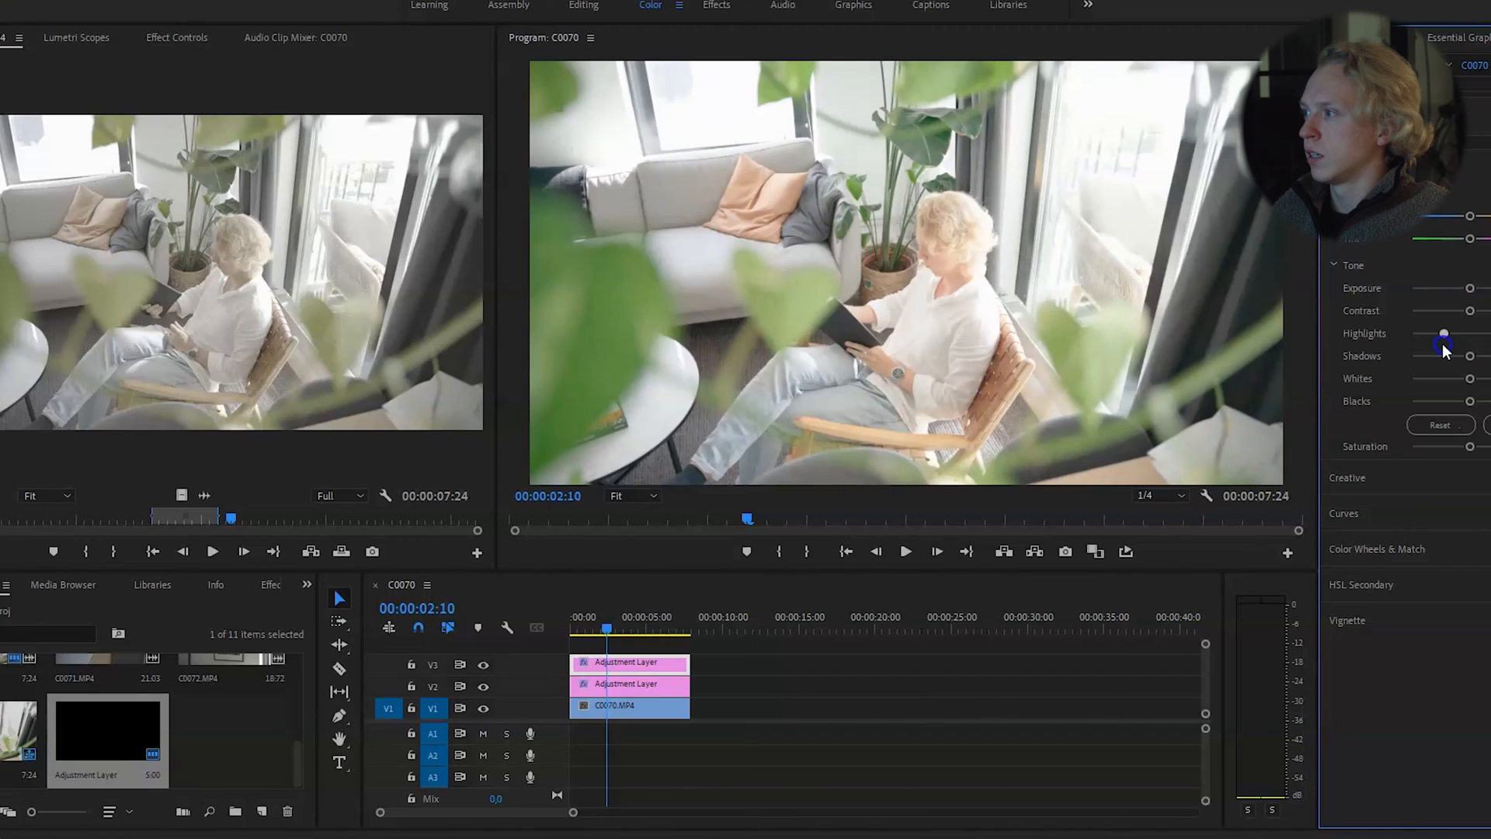
Compare the footage with and without the highlight correction by toggling the visibility of track V3.
left_click(485, 666)
left_click(485, 665)
left_click(487, 668)
left_click(488, 668)
Slightly darken the shadows, midtones and highlights of the V3 adjustment layer with Color Wheels & Match.
left_click(1348, 539)
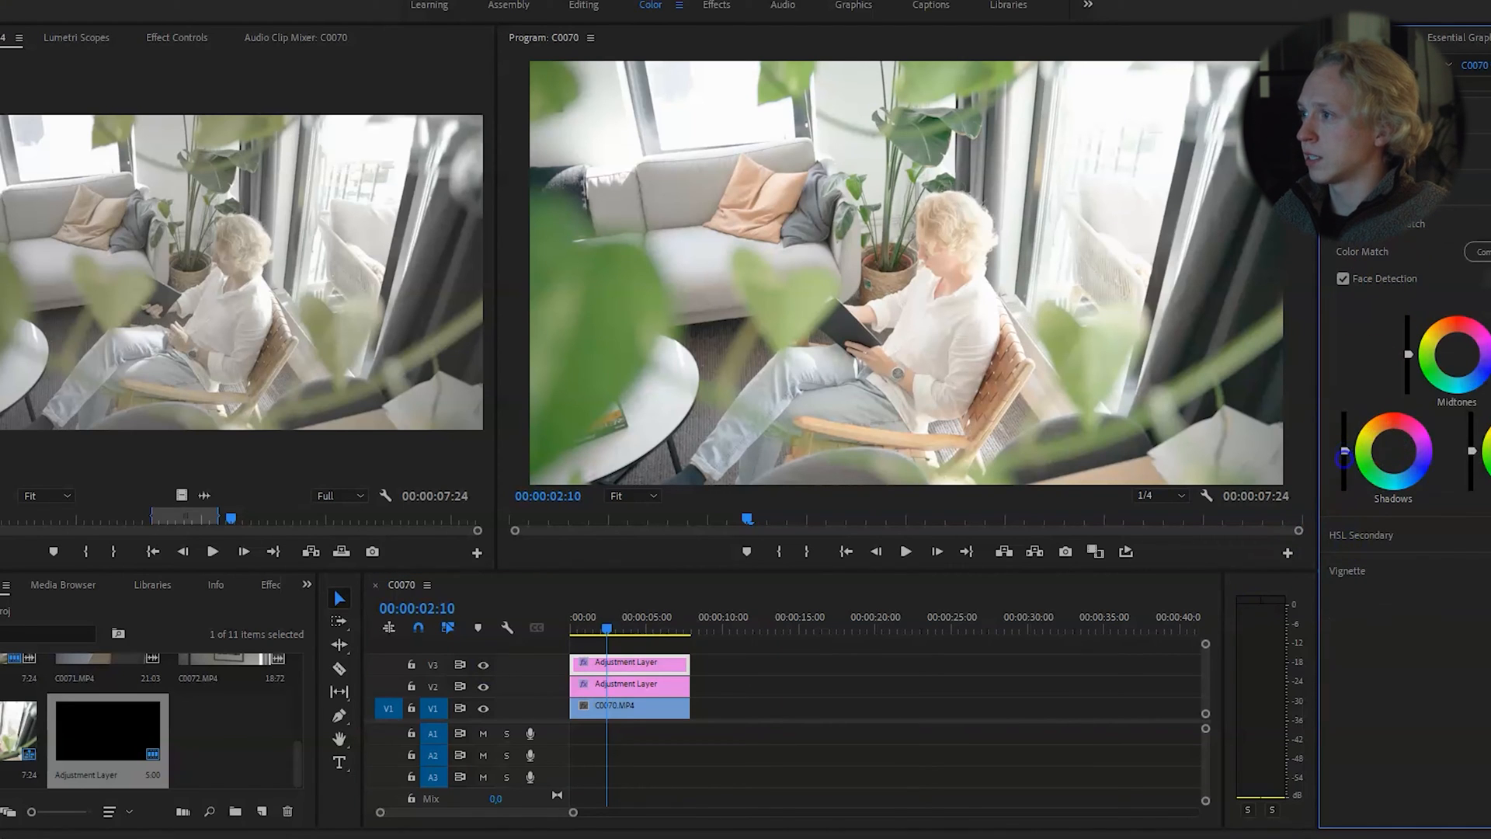
left_click_drag(1346, 454, 1330, 550)
left_click_drag(1409, 355, 1405, 401)
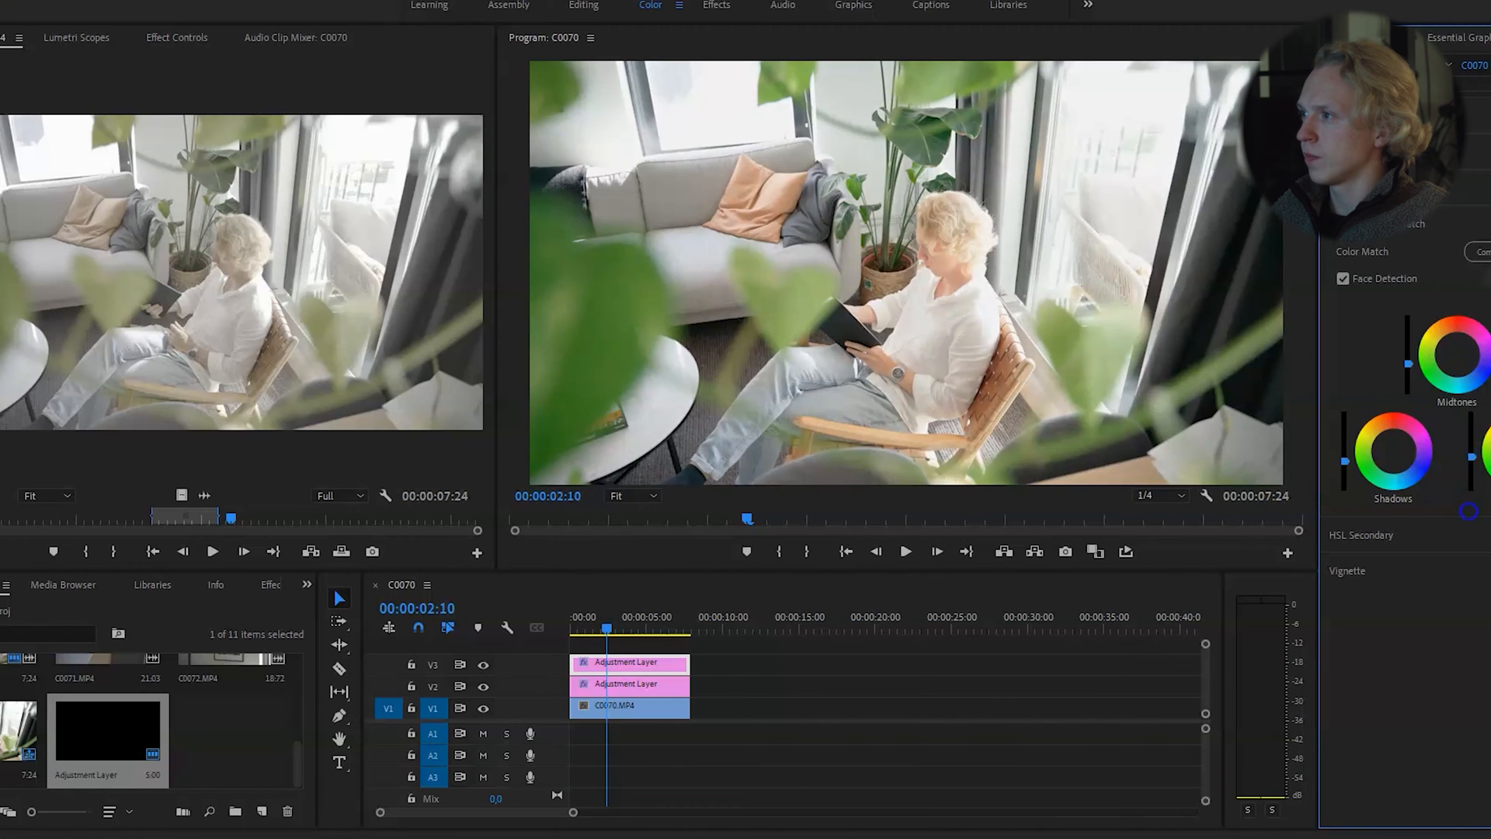
Compare the image with and without the V3 corrections, and show V2 and V3 one at a time over the ungraded clip.
left_click(480, 667)
left_click(480, 666)
left_click(480, 666)
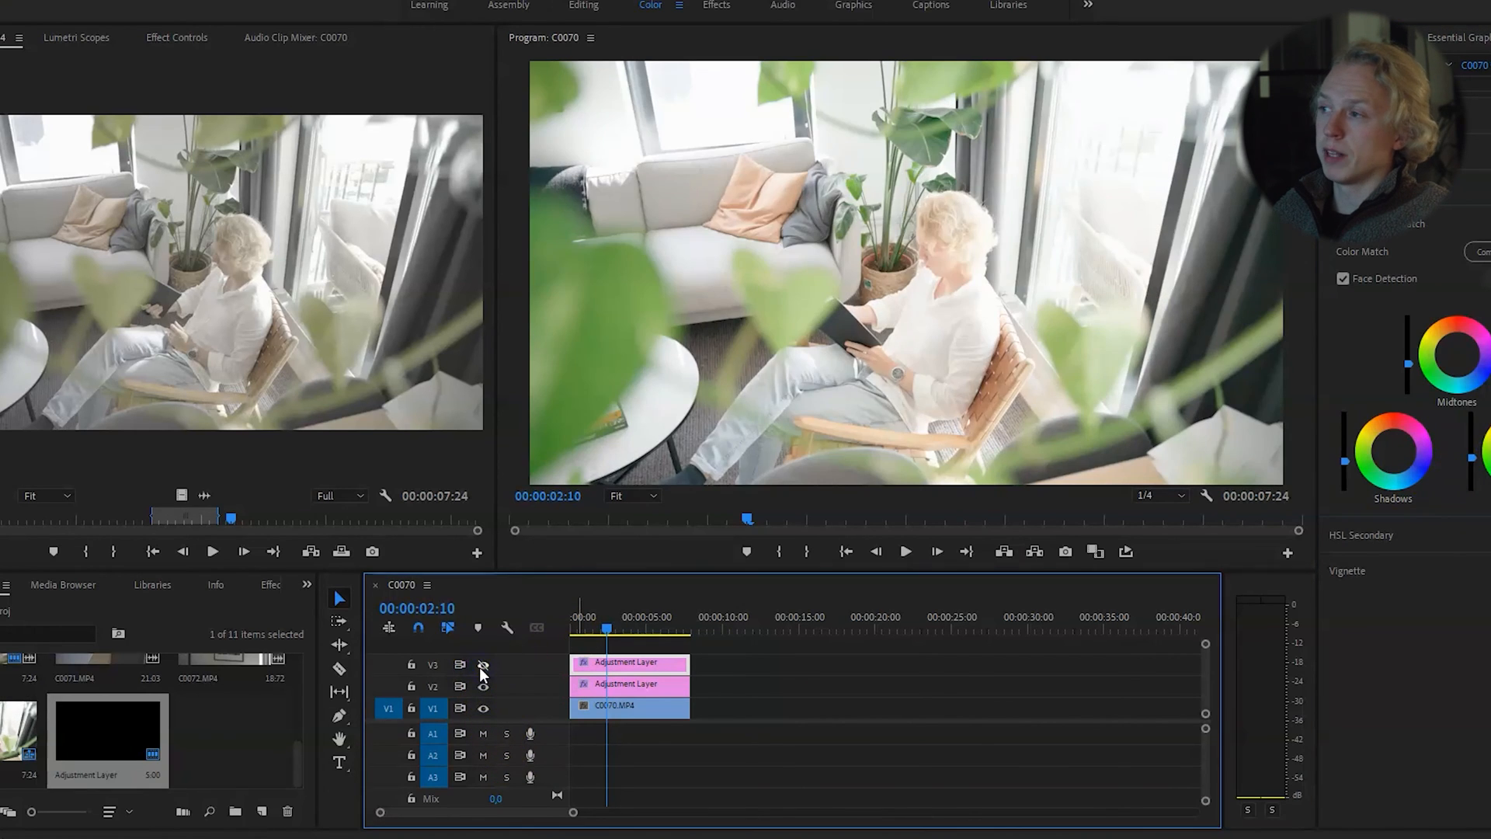
left_click(482, 666)
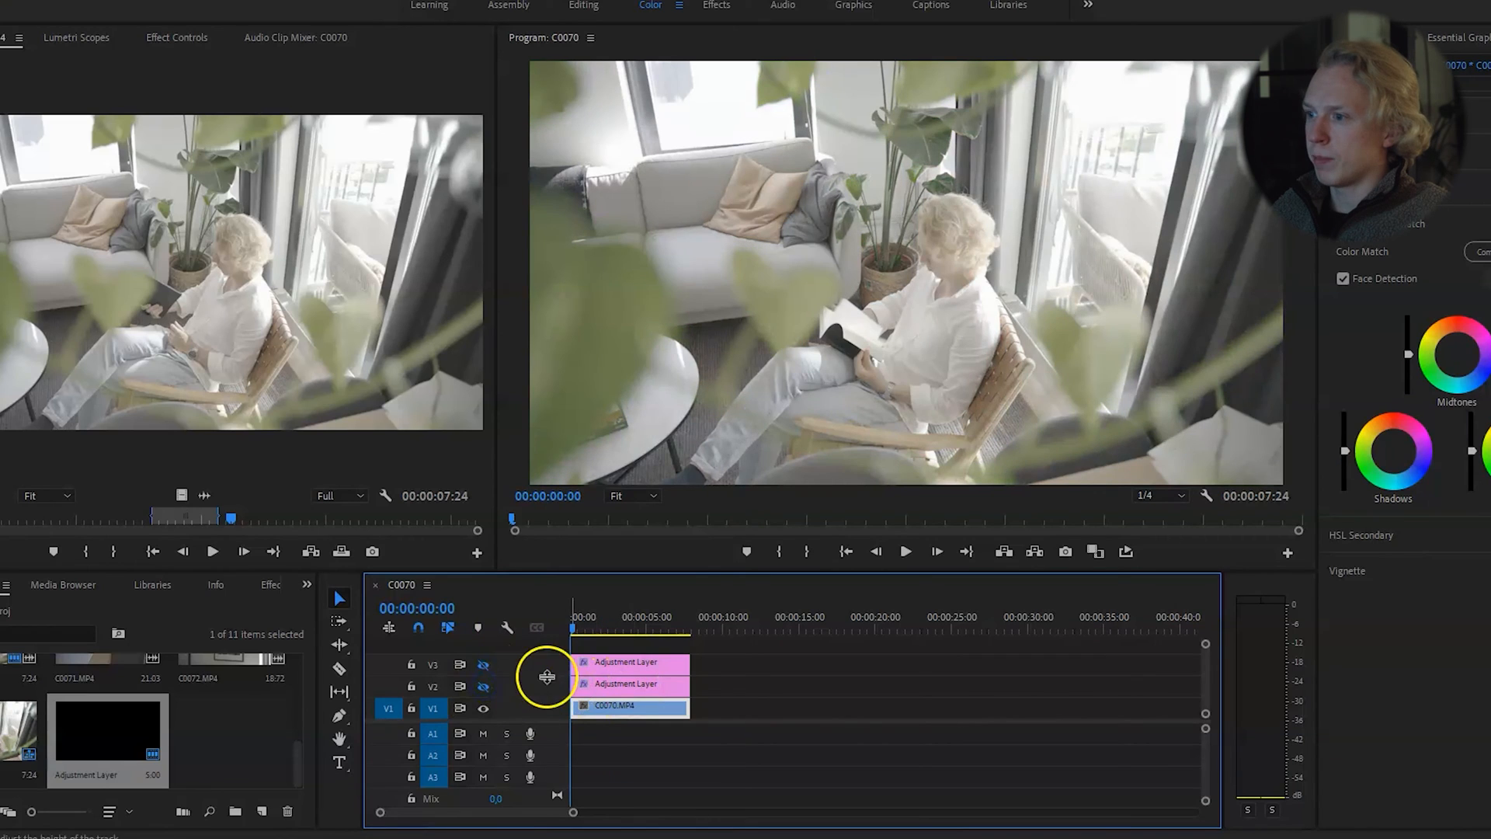
left_click(484, 687)
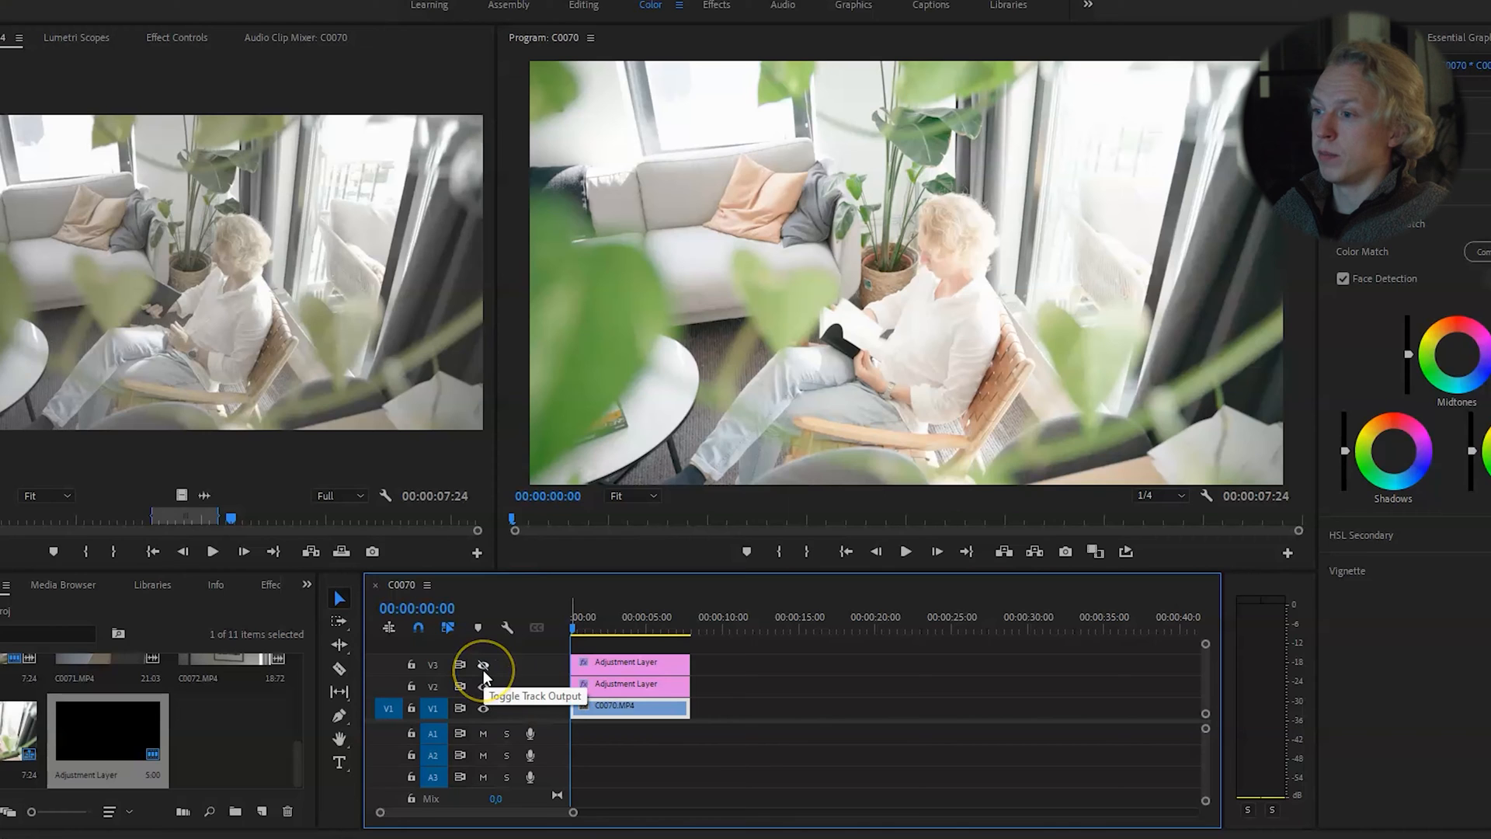
left_click(483, 665)
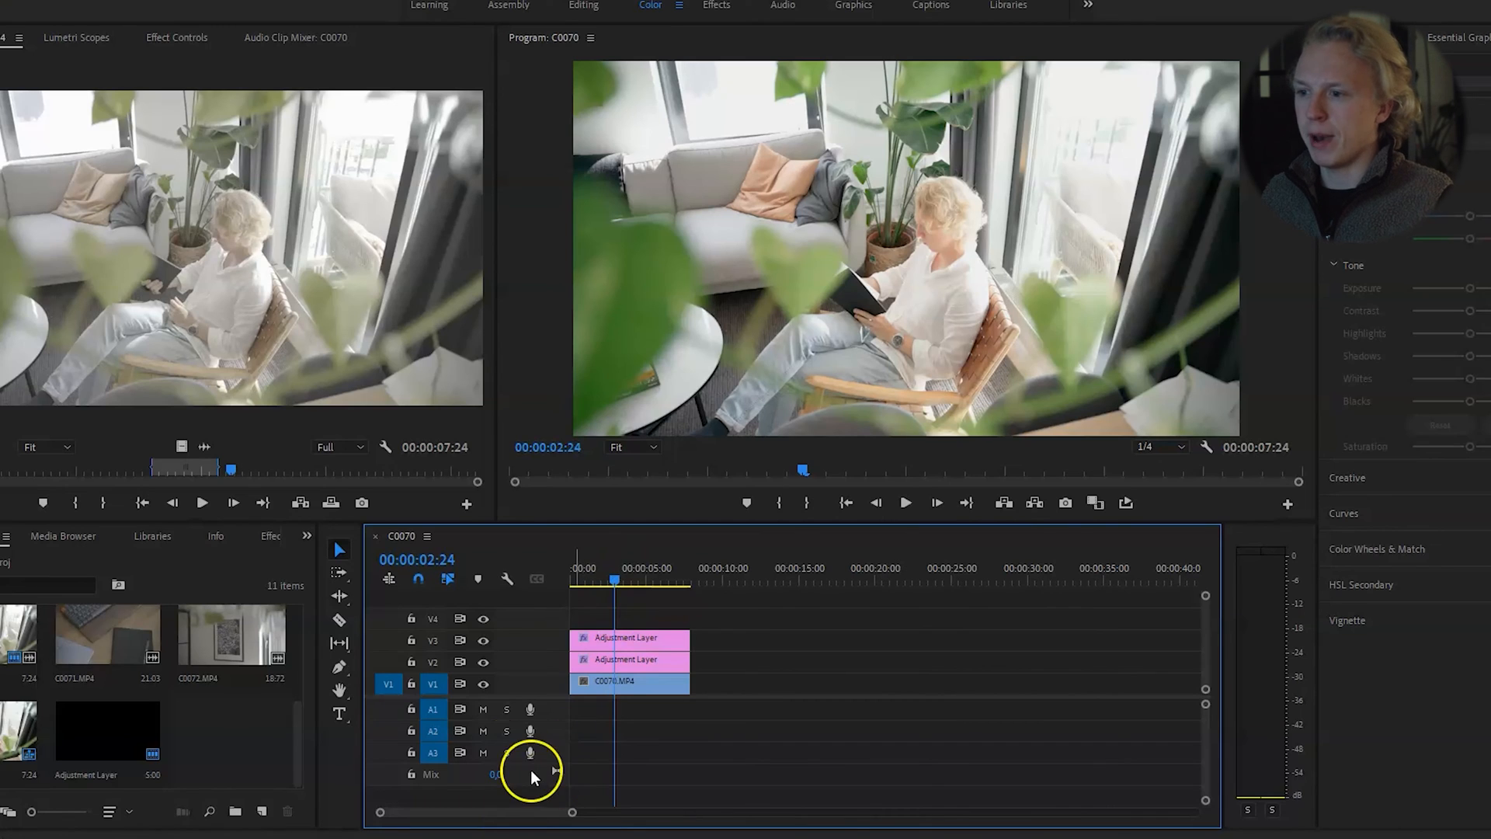
Place a third adjustment layer on V4 and extend it over the full length of the C0070 clip.
left_click(227, 730)
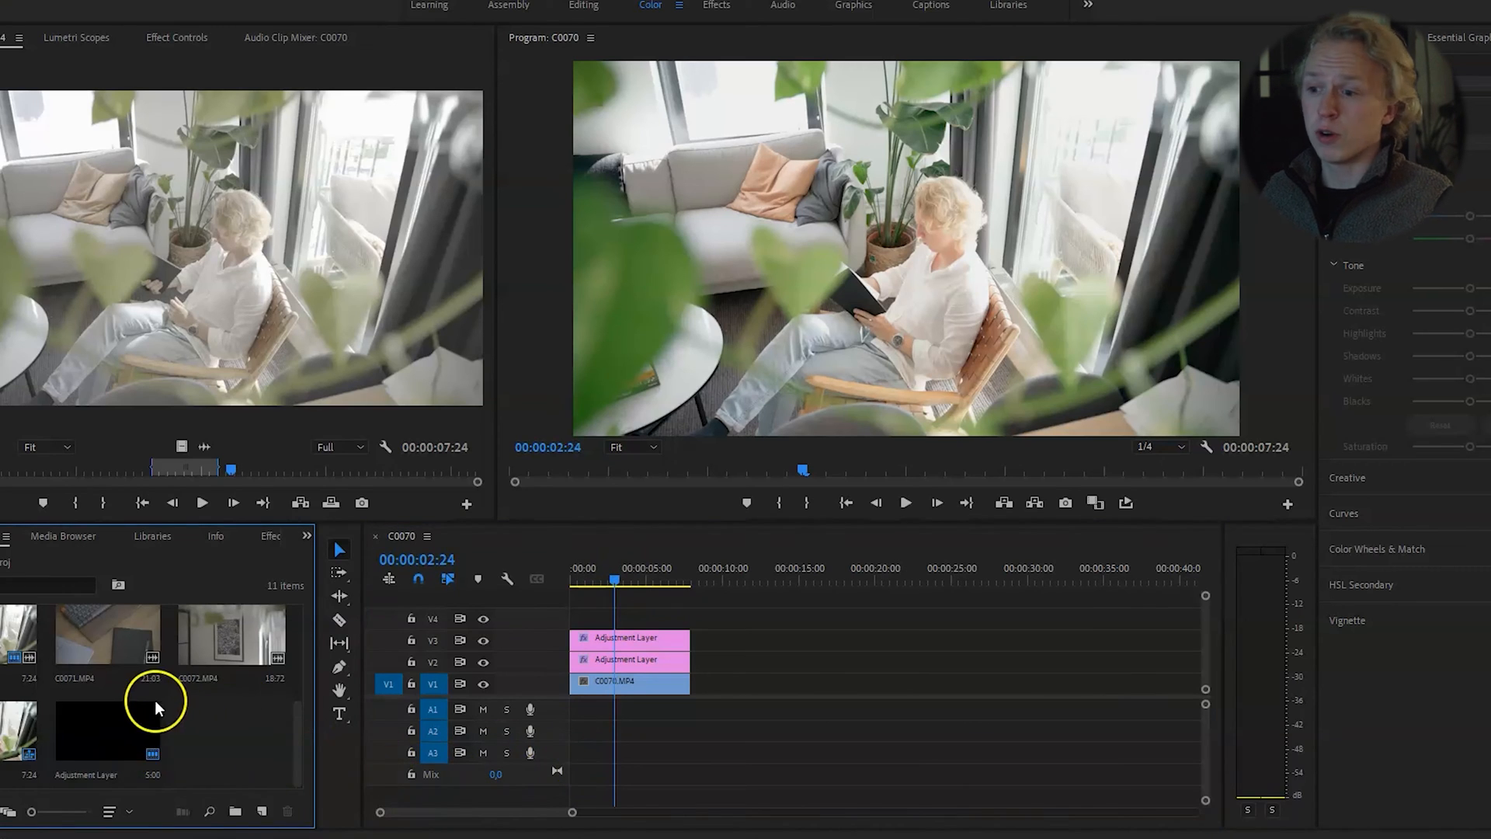
left_click_drag(107, 725, 558, 628)
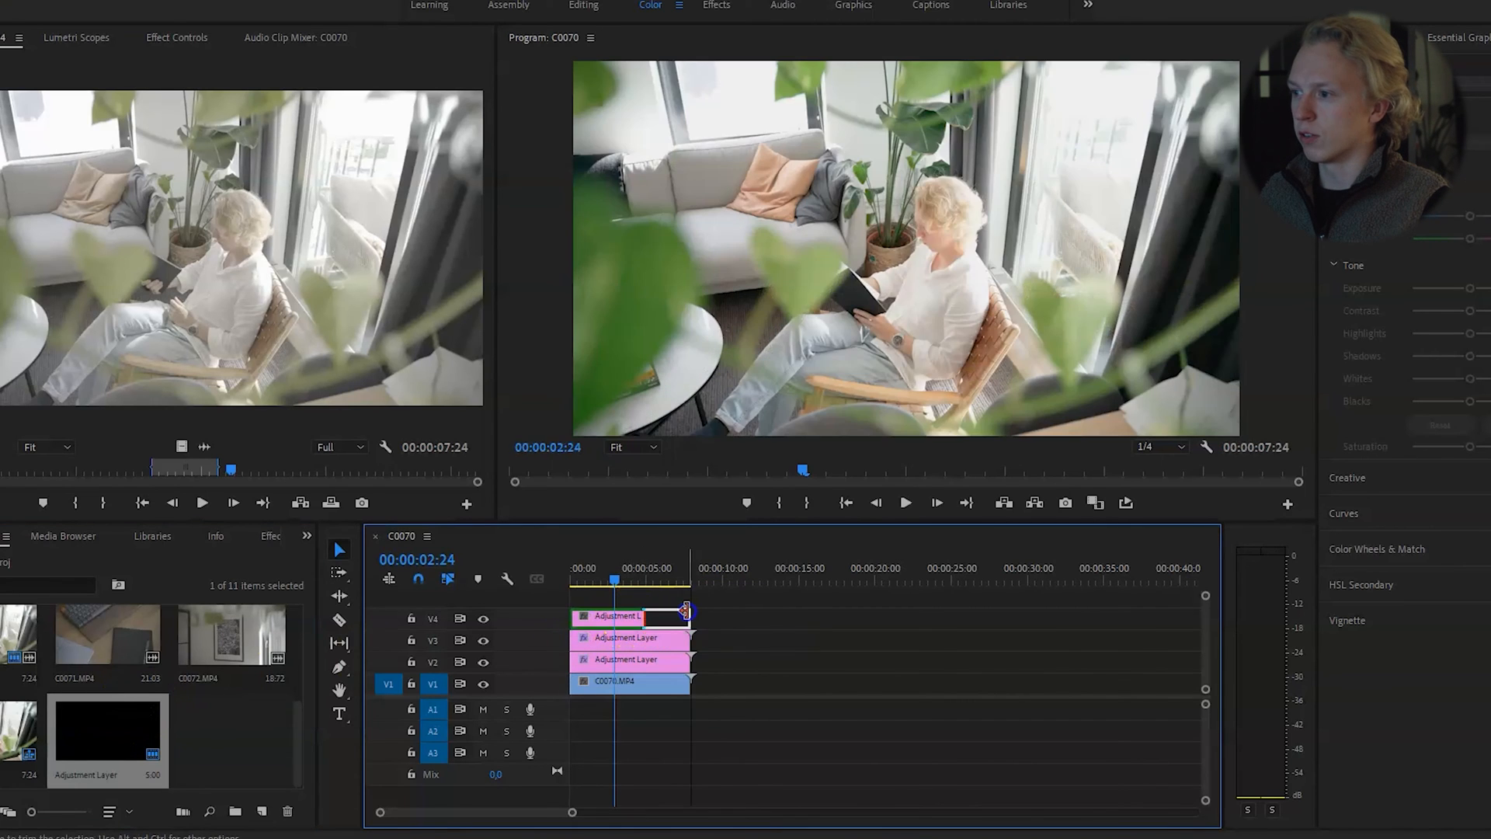
left_click(645, 614)
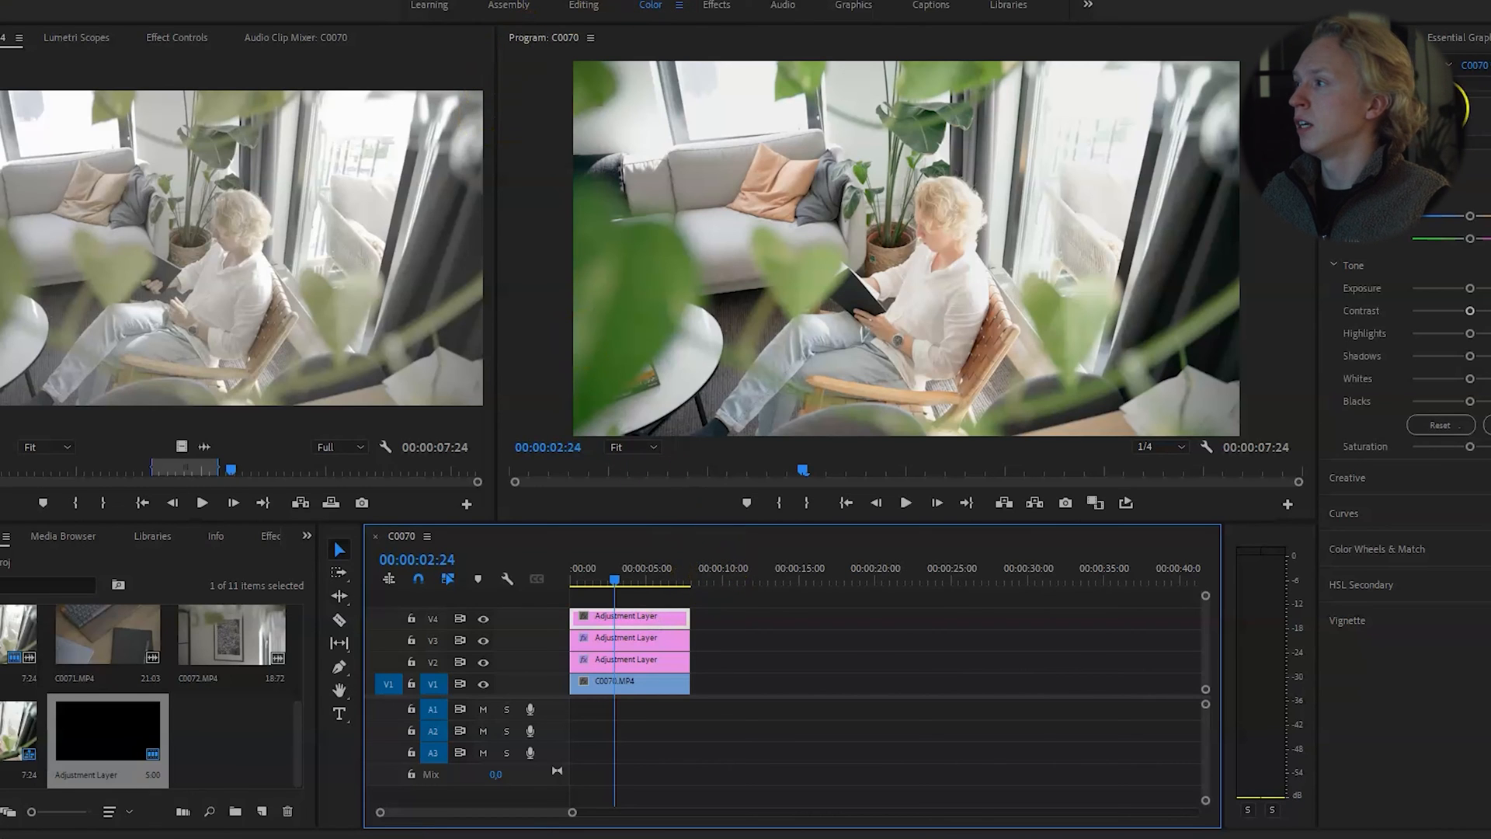
Try MWL01.cube from the MWLUTS folder as the creative look of the V4 adjustment layer.
left_click(1355, 476)
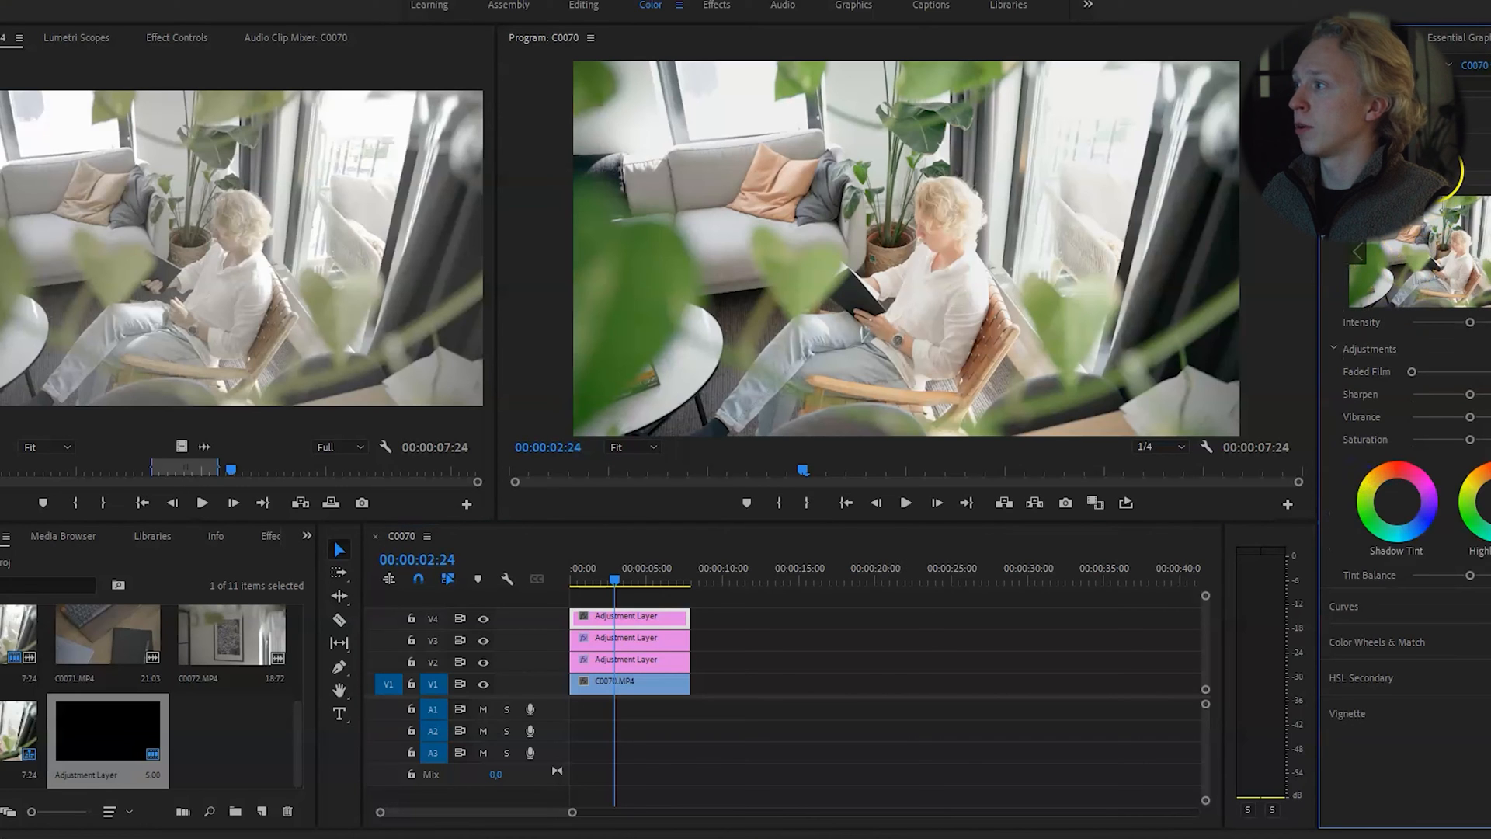
left_click(1391, 178)
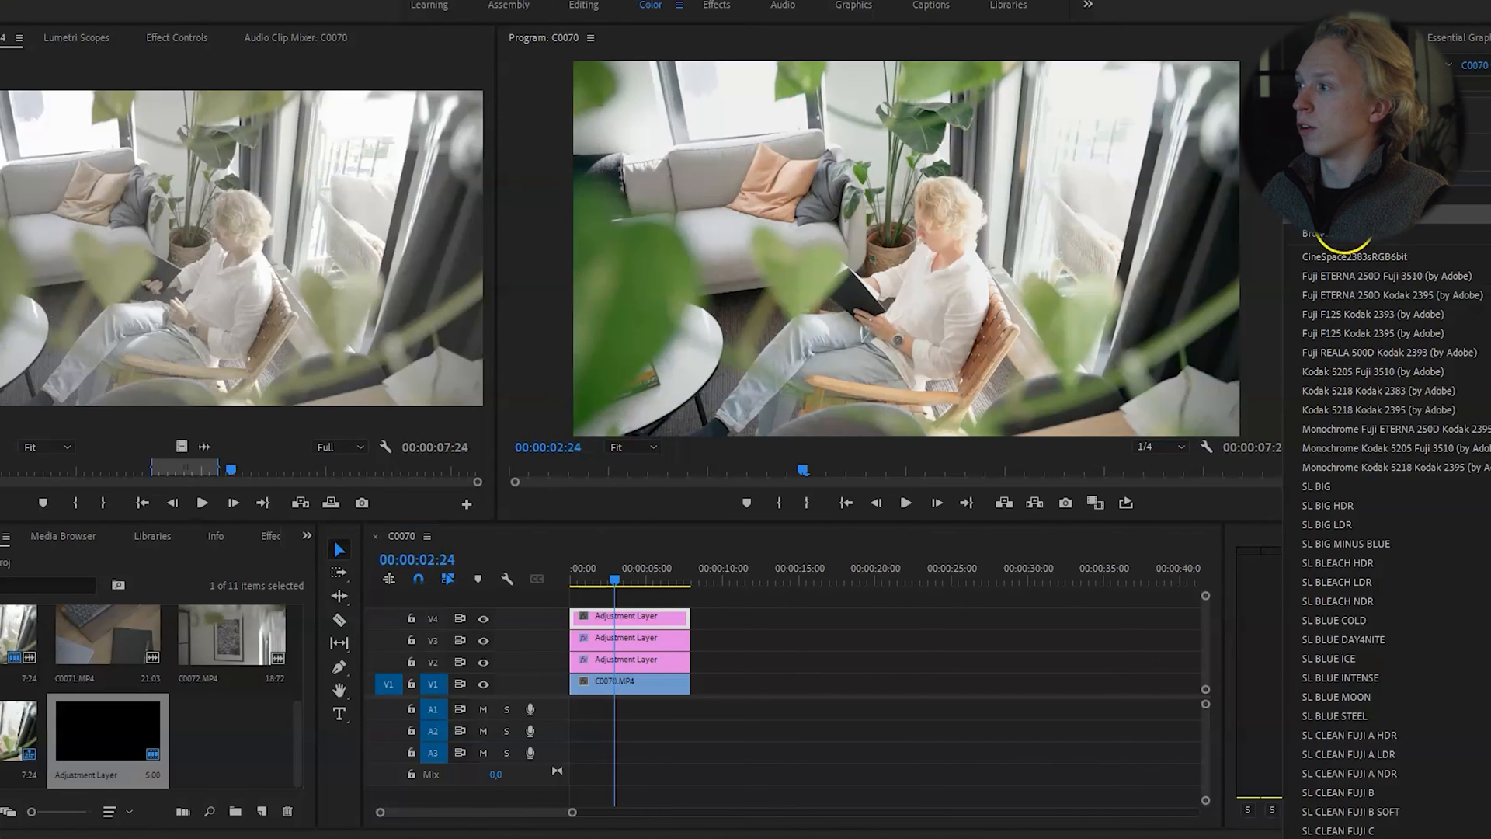
left_click(1320, 220)
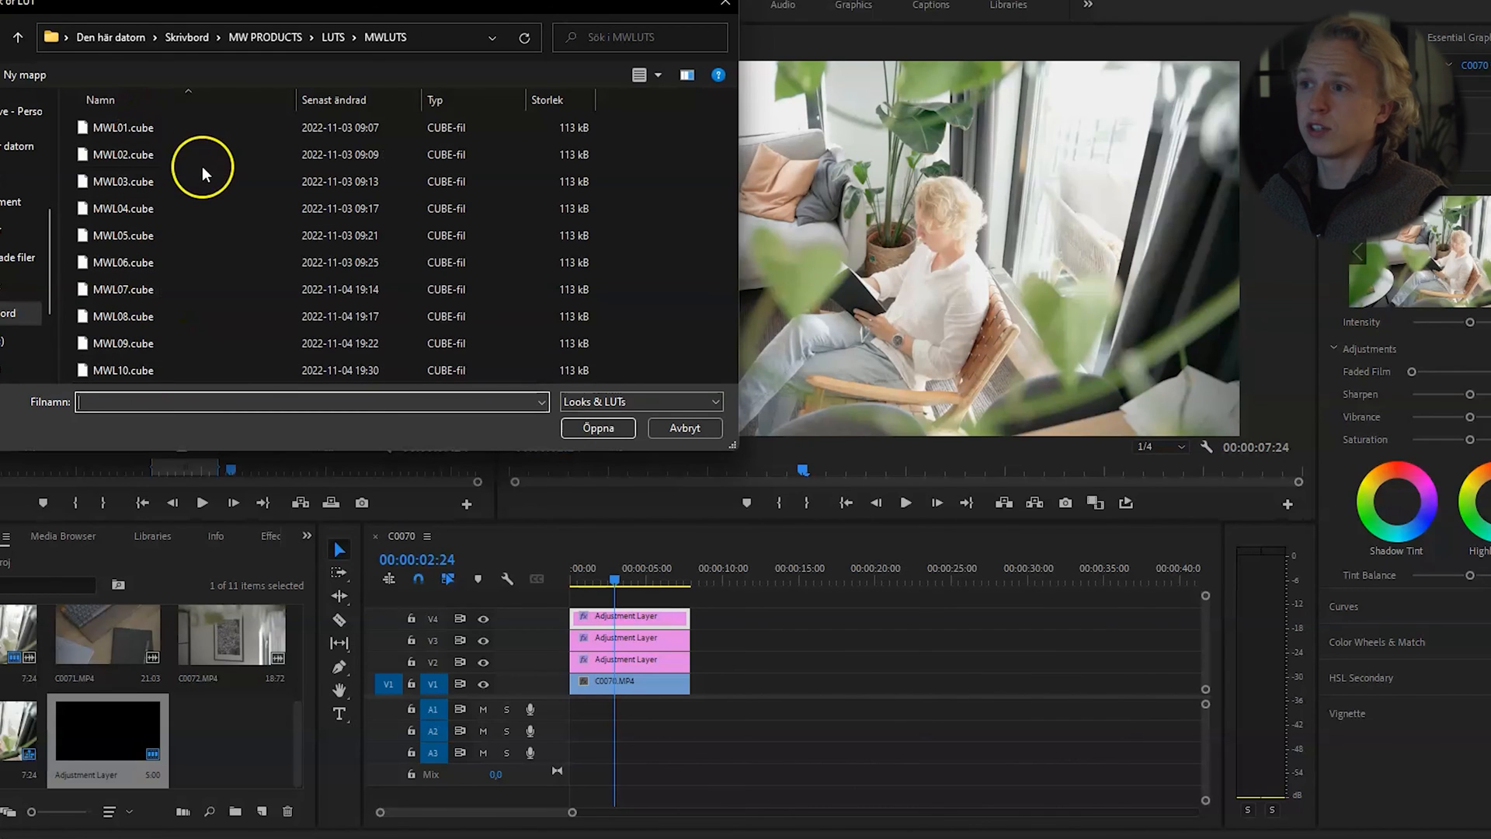
double_click(154, 127)
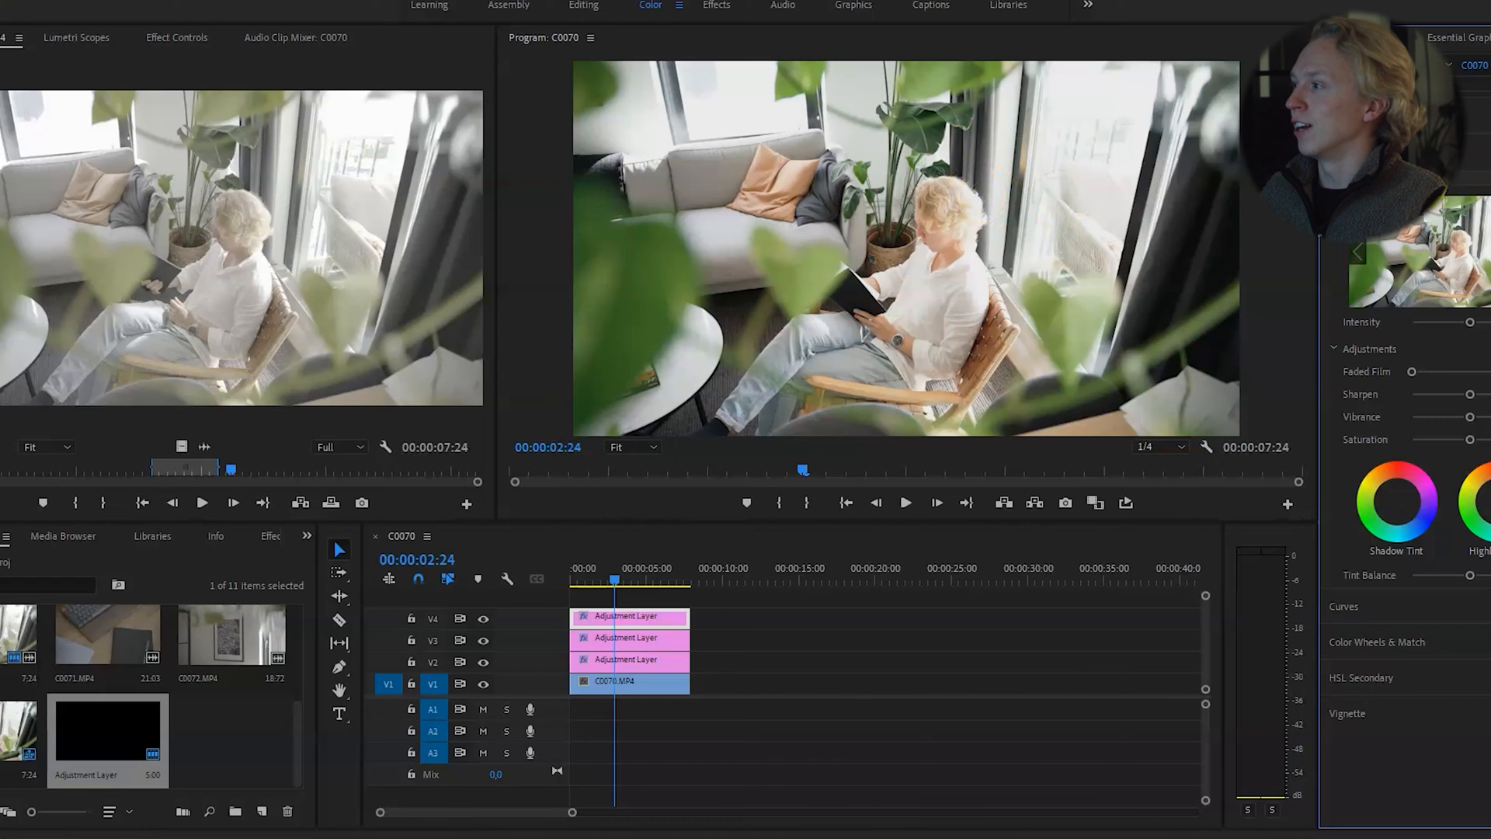
Compare the footage with and without the MWL01 look by toggling the visibility of track V4.
left_click(1476, 179)
left_click(907, 259)
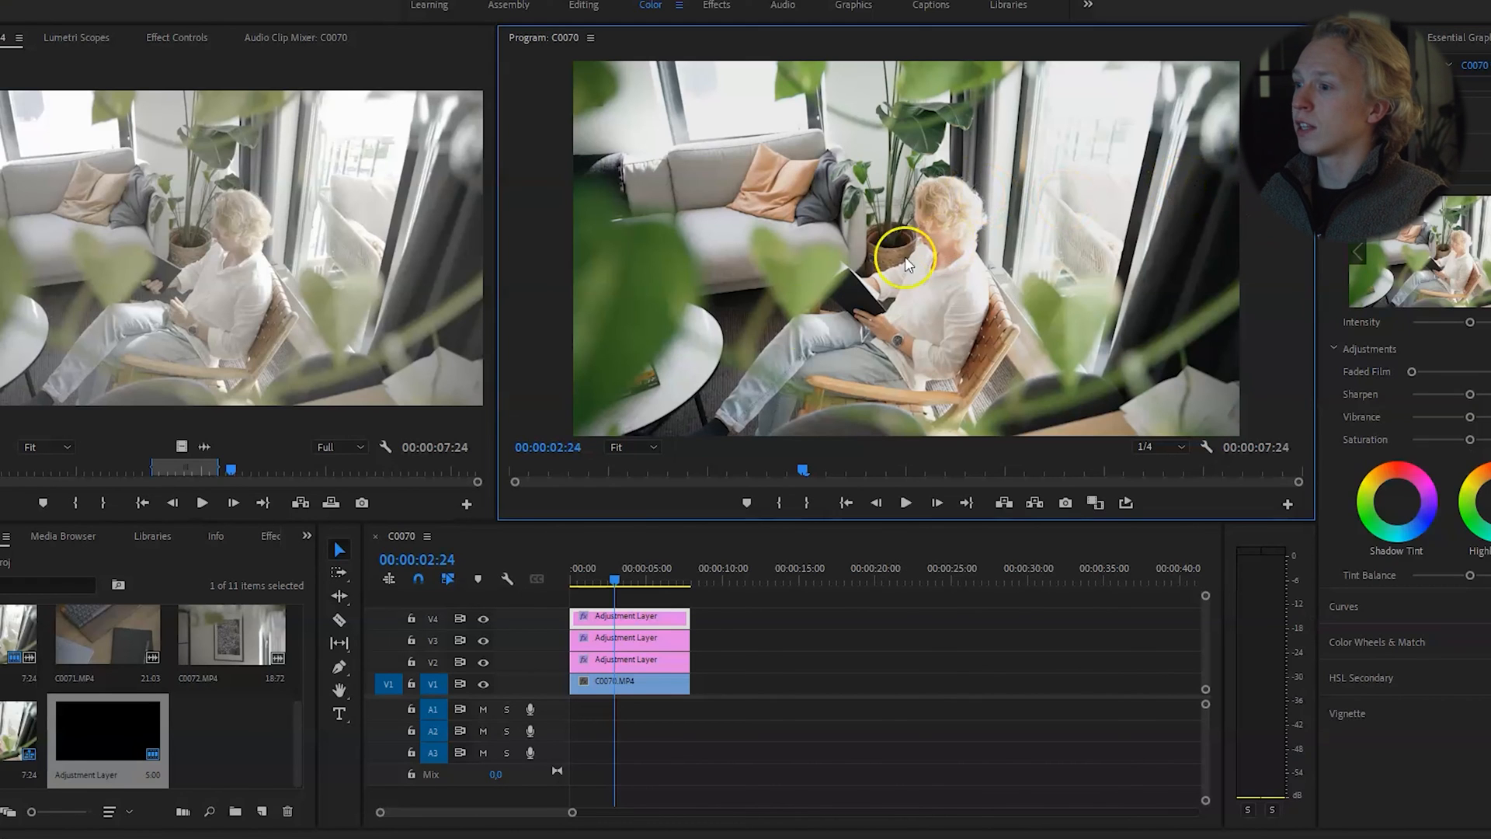
left_click(487, 620)
left_click(488, 620)
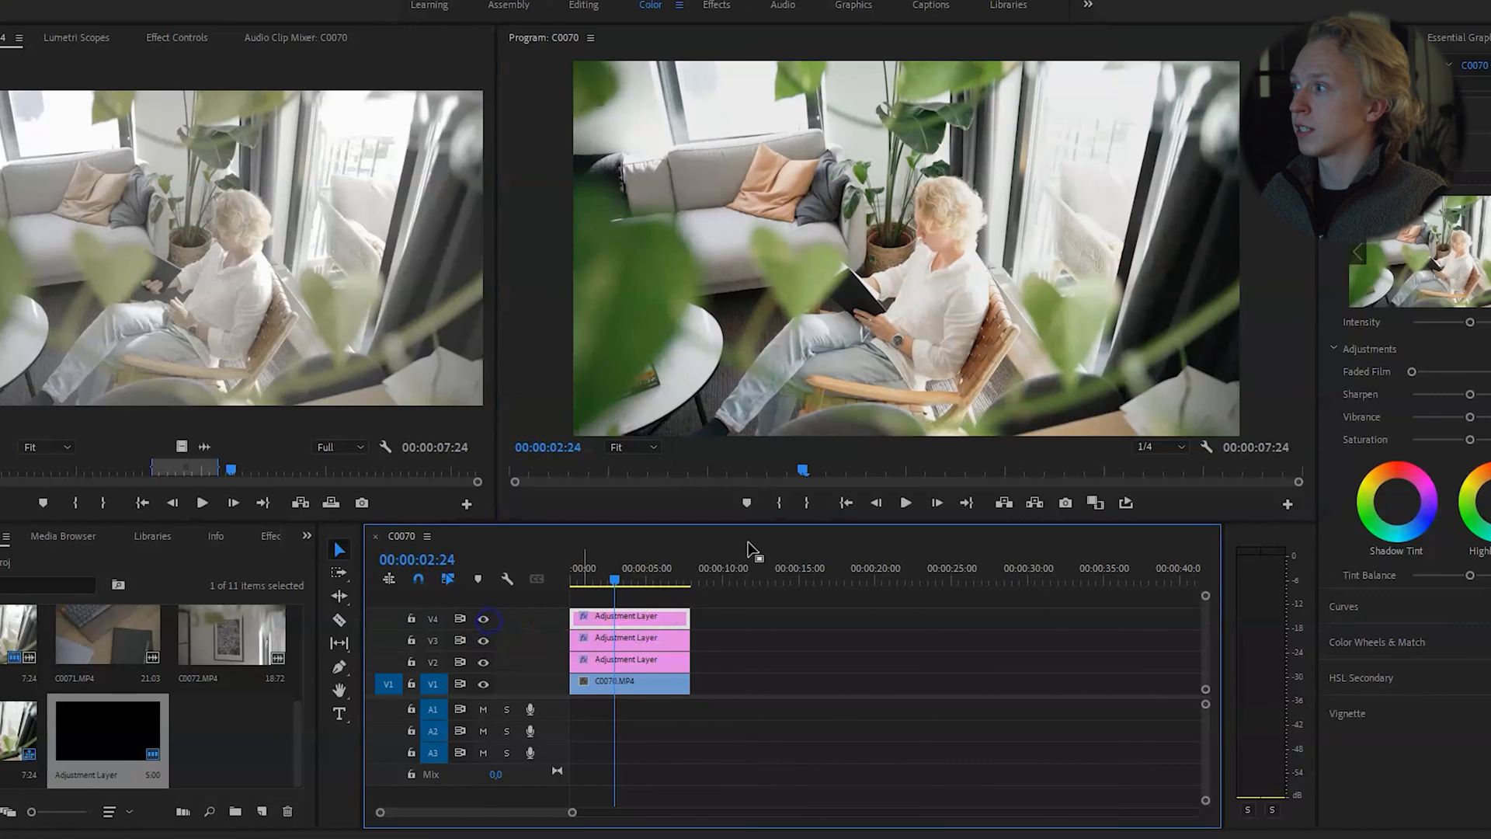
Try MWL02.cube and MWL03.cube in turn as the creative look of the V4 adjustment layer.
left_click(1442, 184)
left_click(1359, 215)
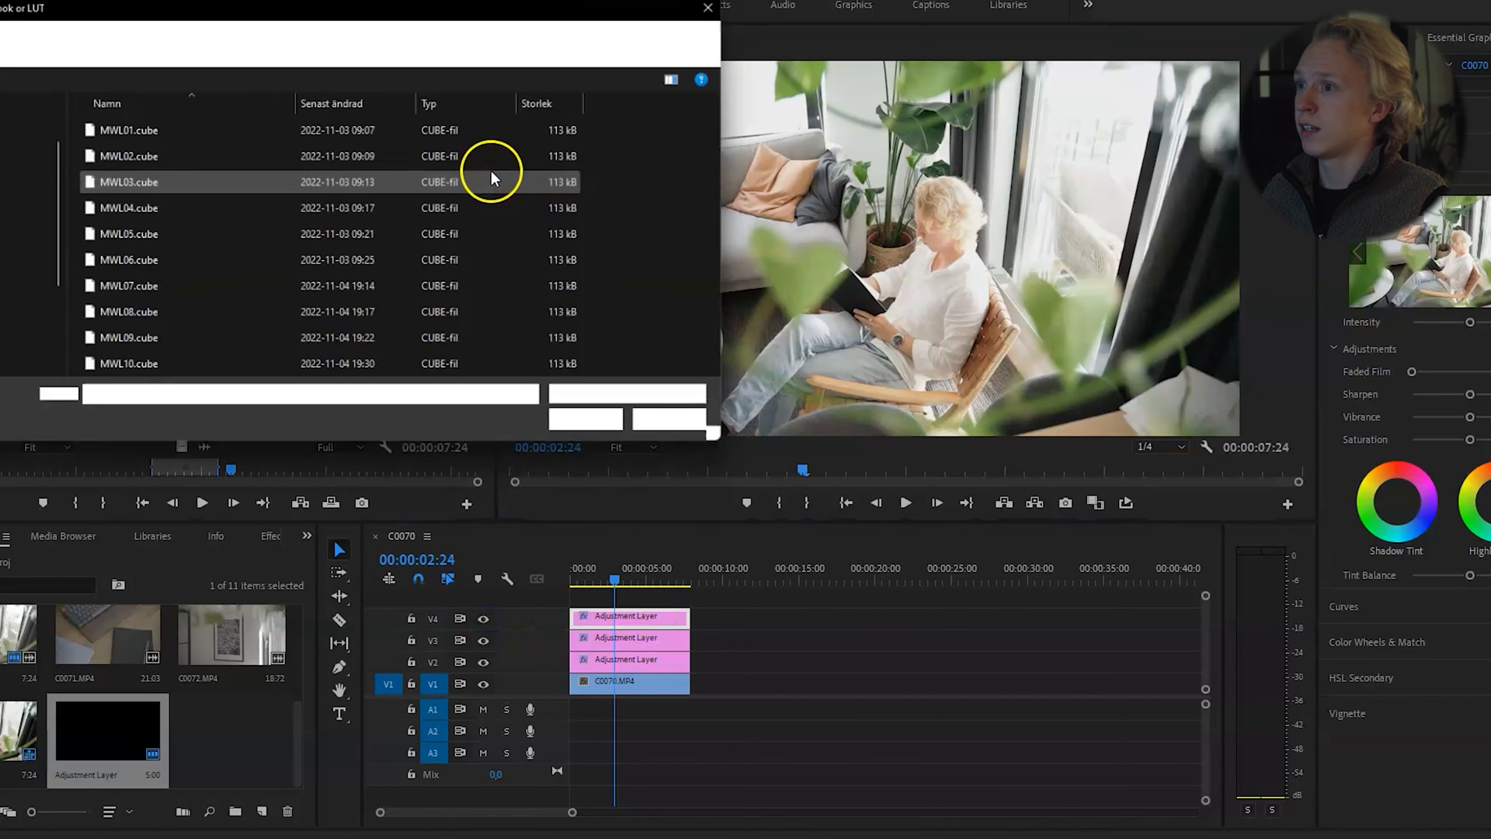
double_click(174, 159)
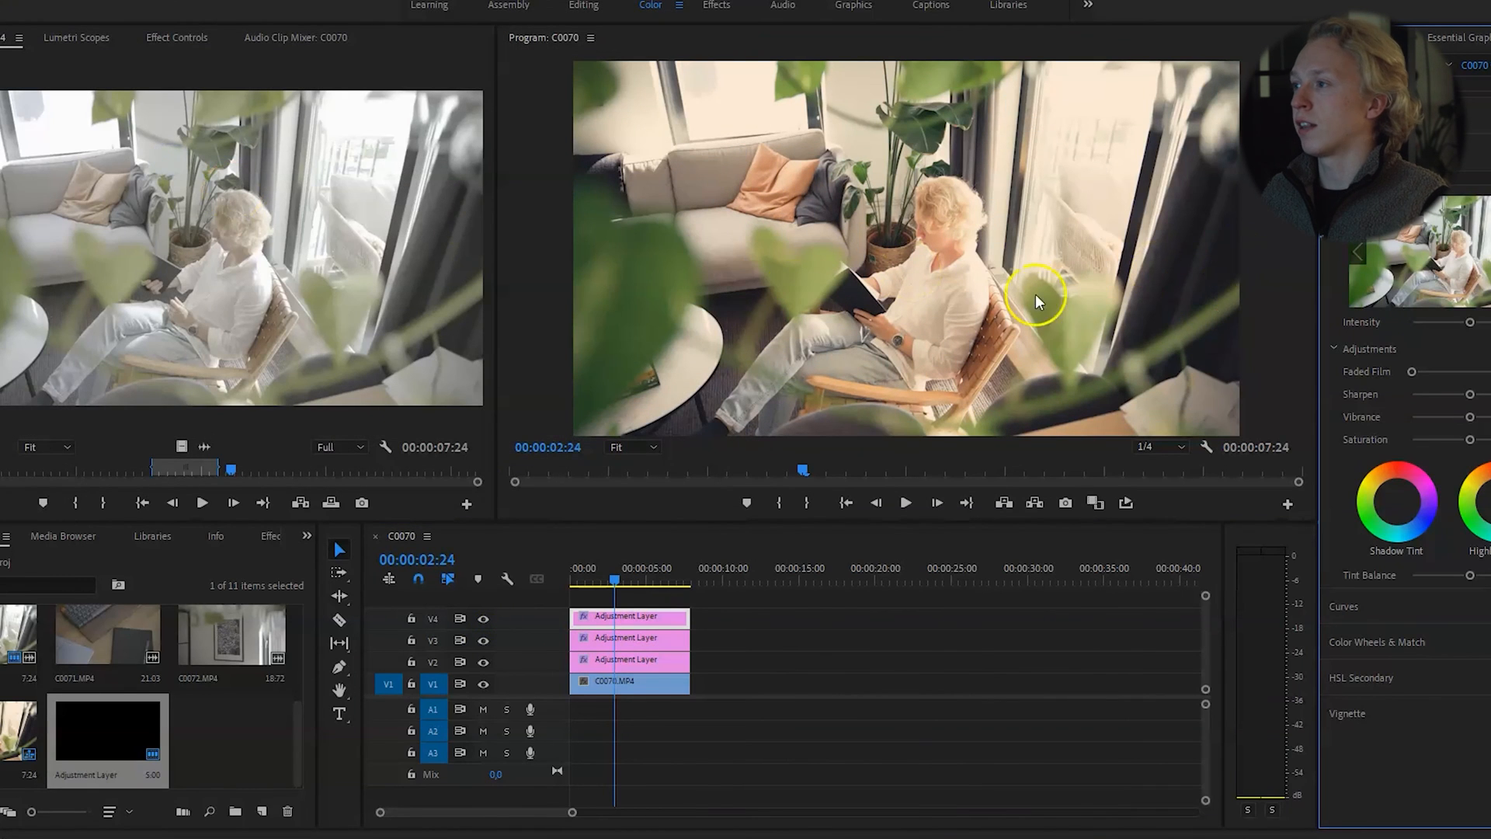
left_click(1468, 186)
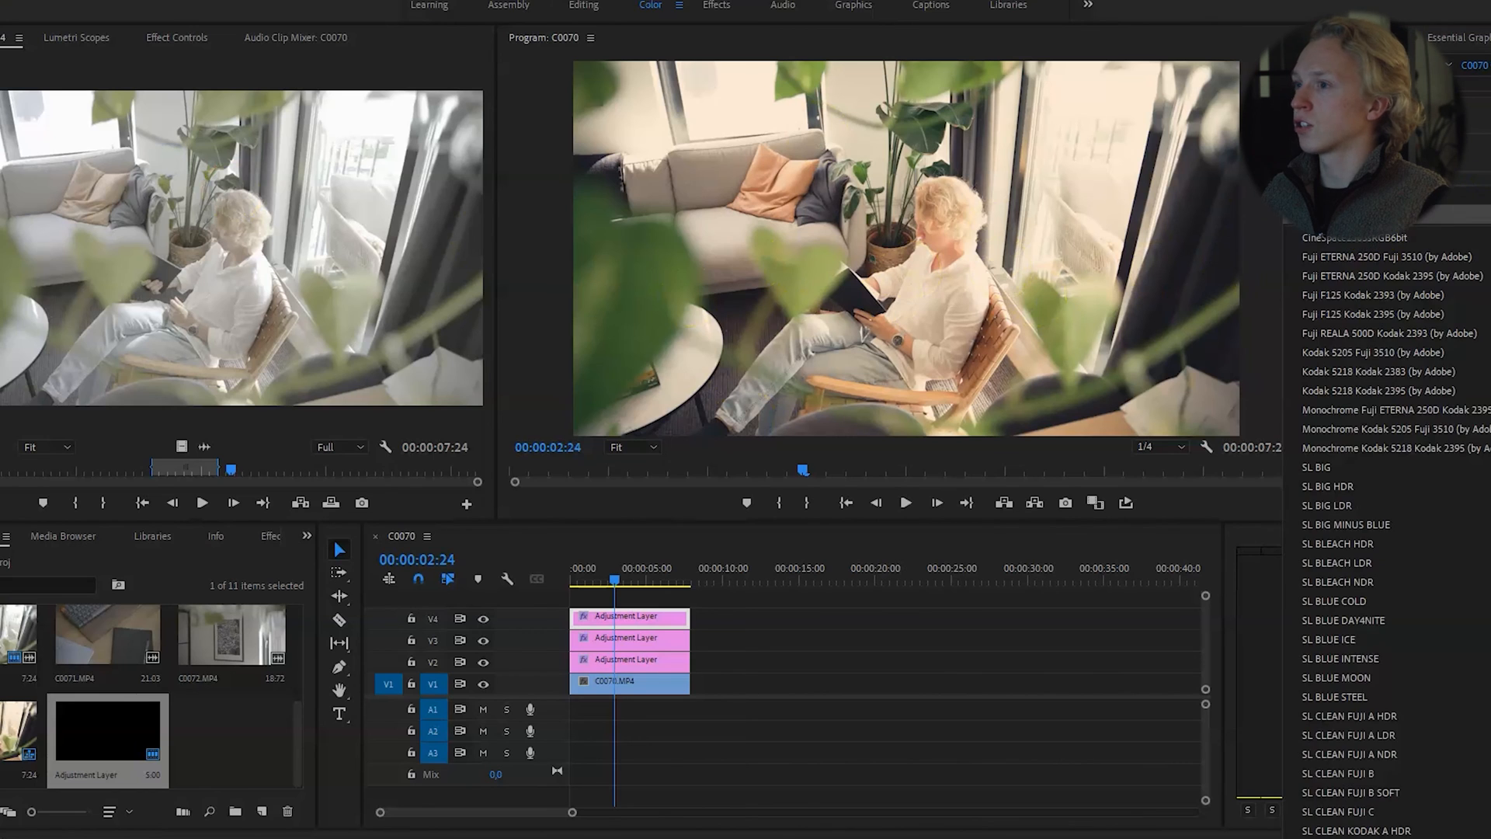
left_click(1359, 216)
double_click(227, 176)
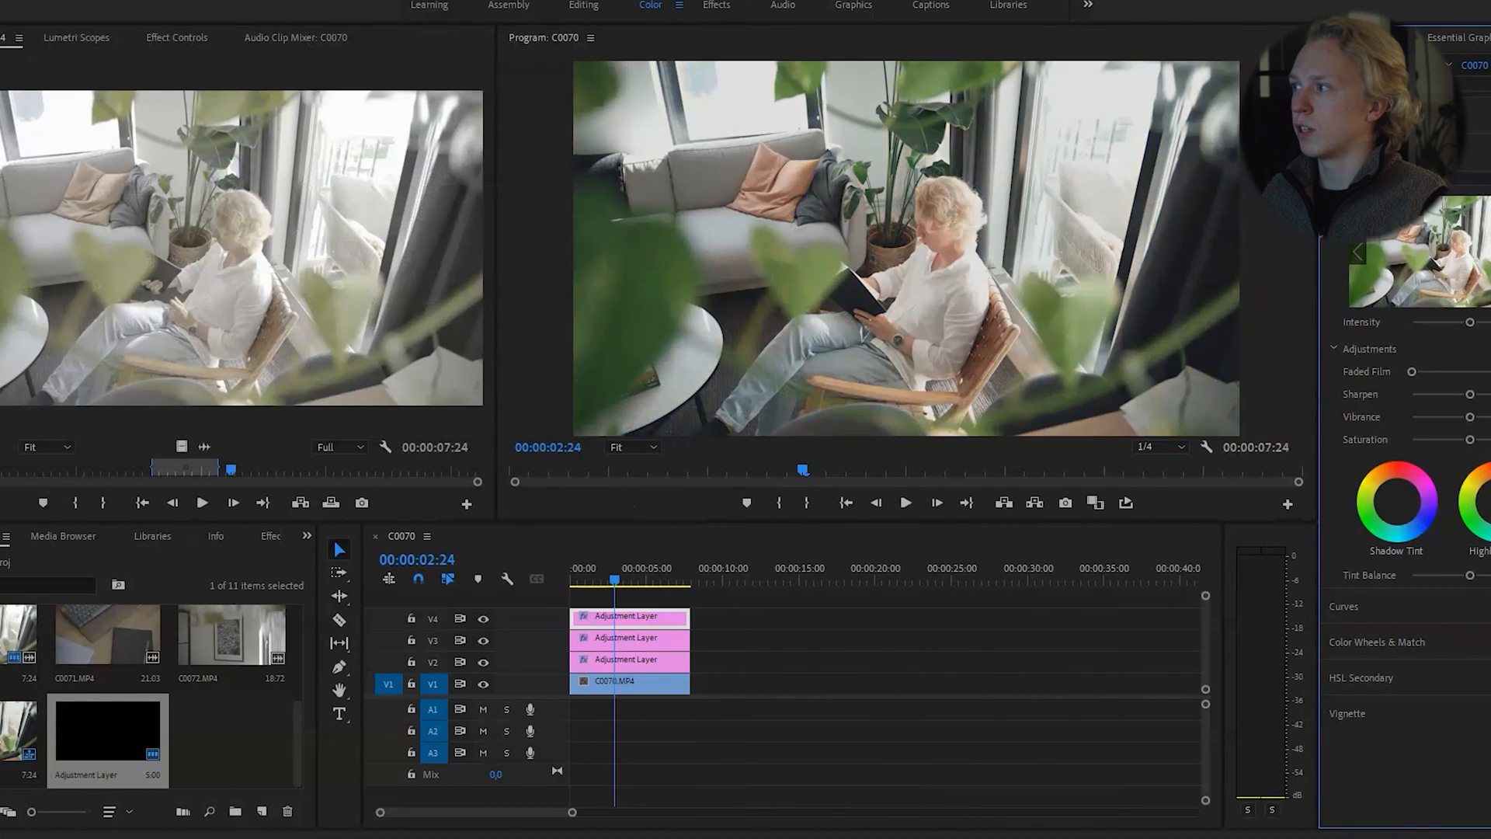
Try MWL04.cube and MWL06.cube in turn as the creative look of the V4 adjustment layer.
left_click(1468, 186)
left_click(1436, 214)
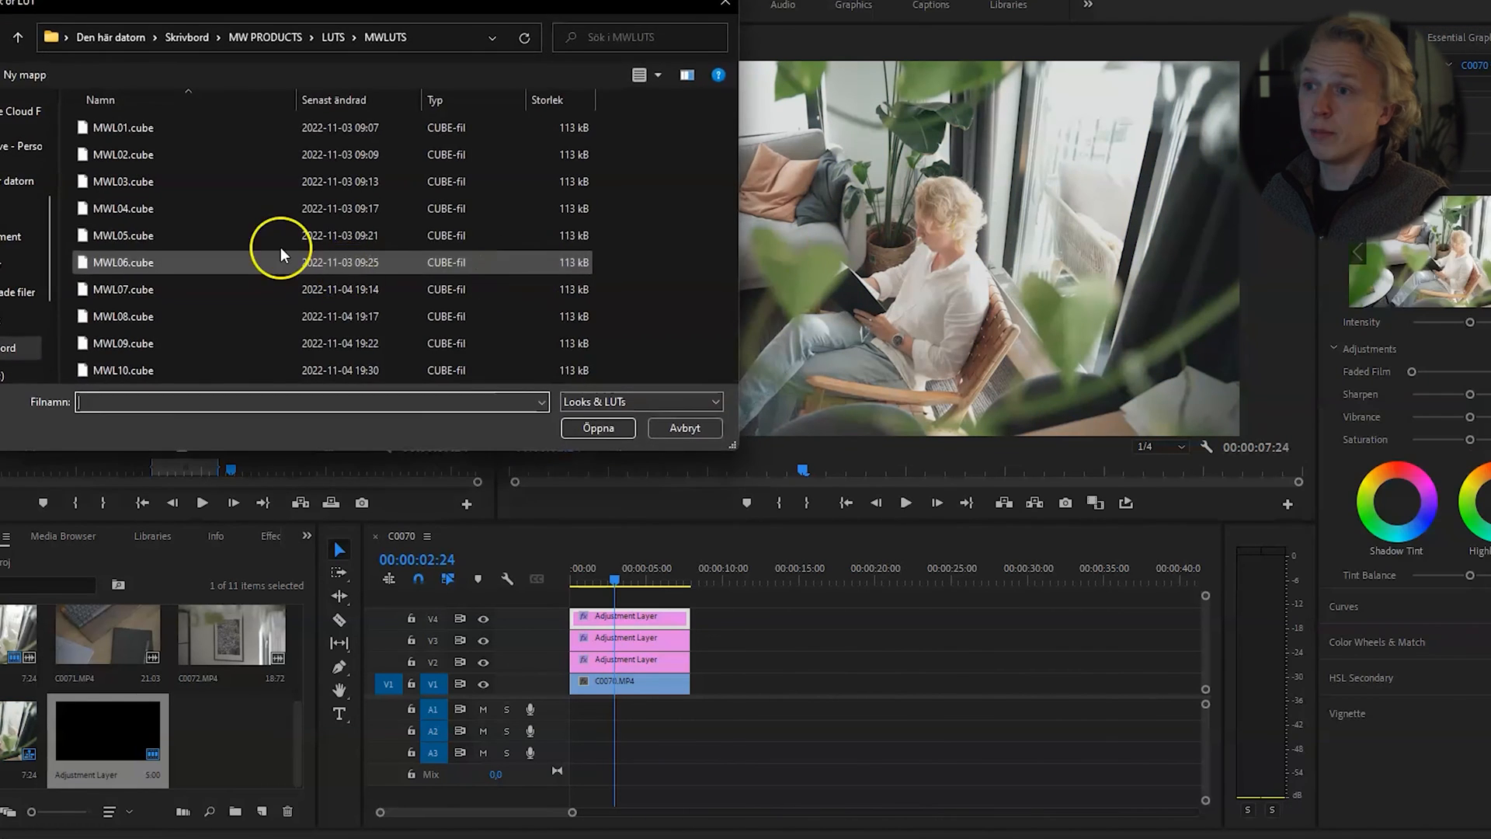
double_click(162, 210)
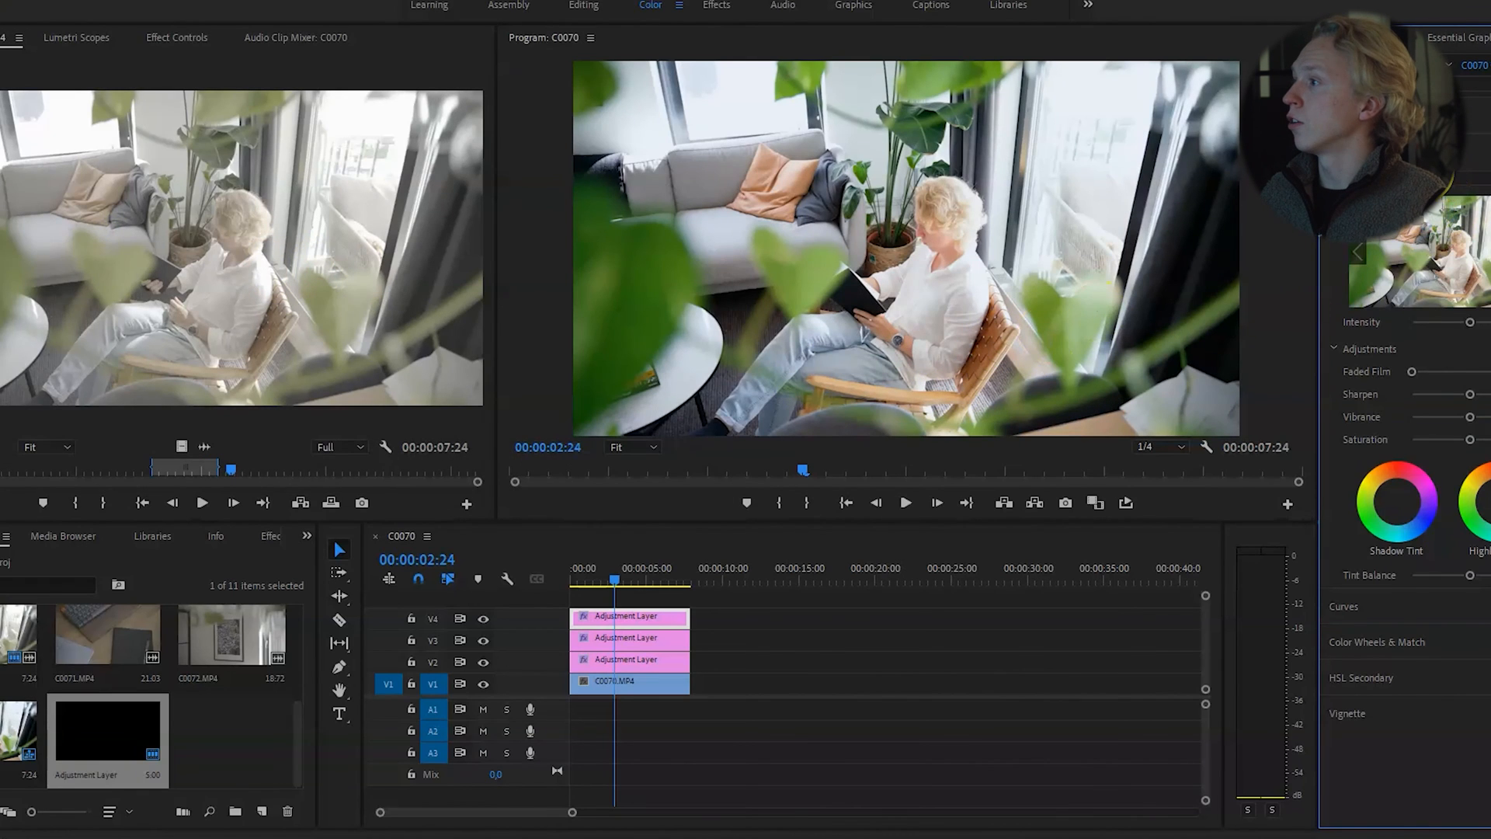
left_click(1468, 186)
left_click(1437, 213)
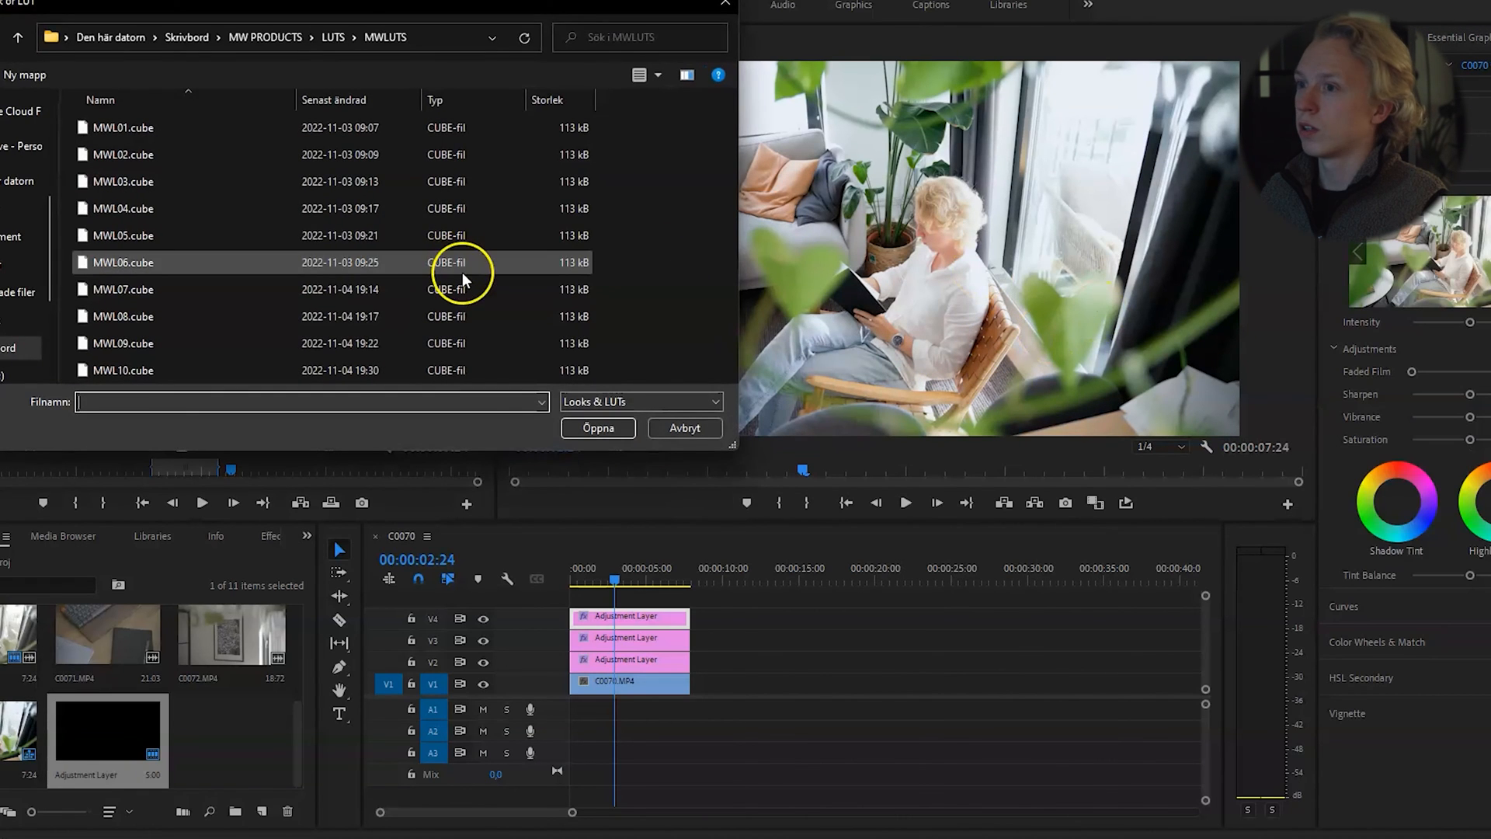
double_click(202, 273)
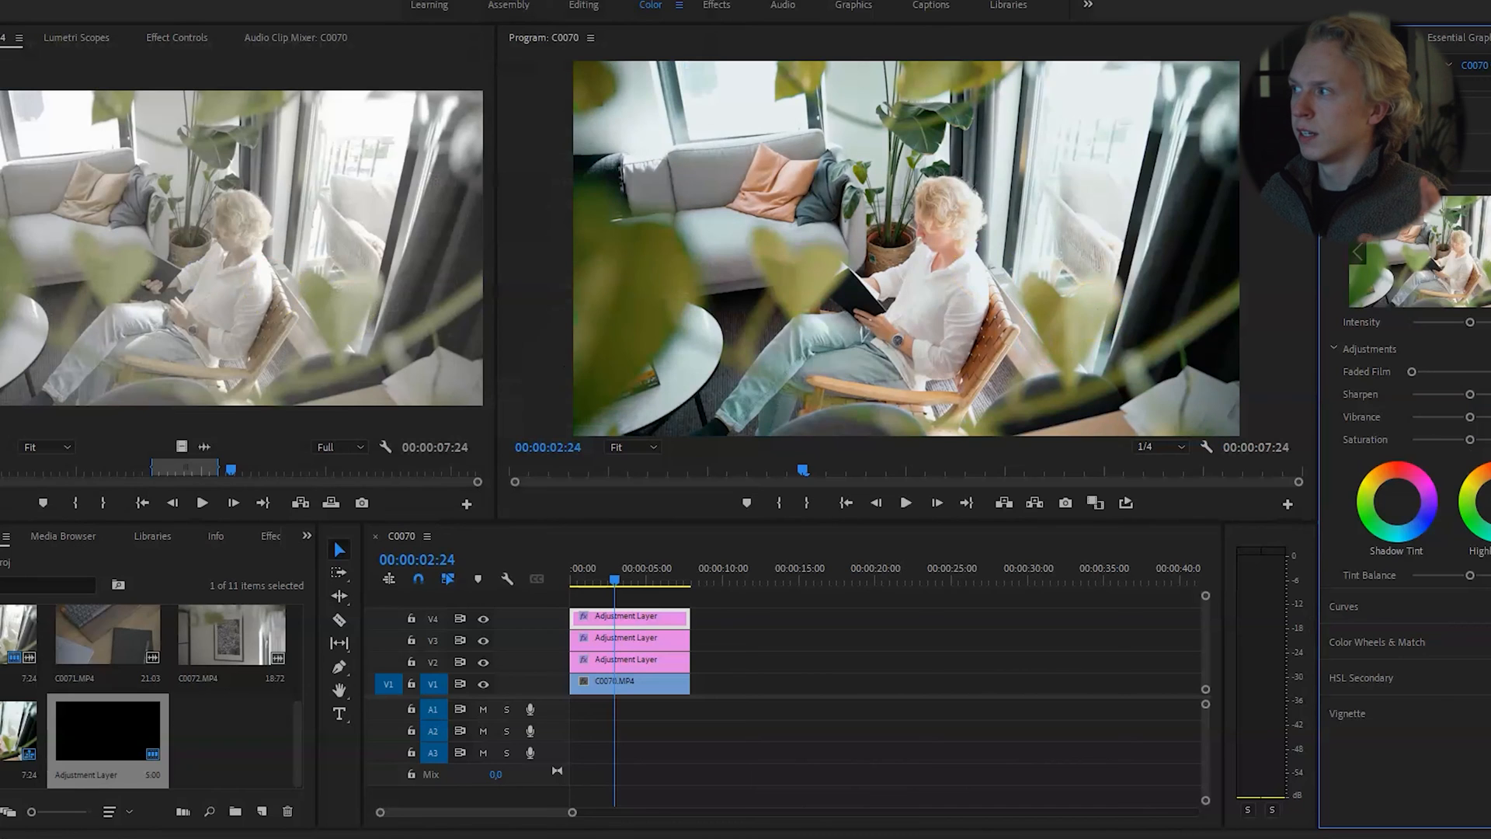
Try MWL07.cube and MWL08.cube in turn as the creative look of the V4 adjustment layer.
left_click(1447, 192)
left_click(1367, 236)
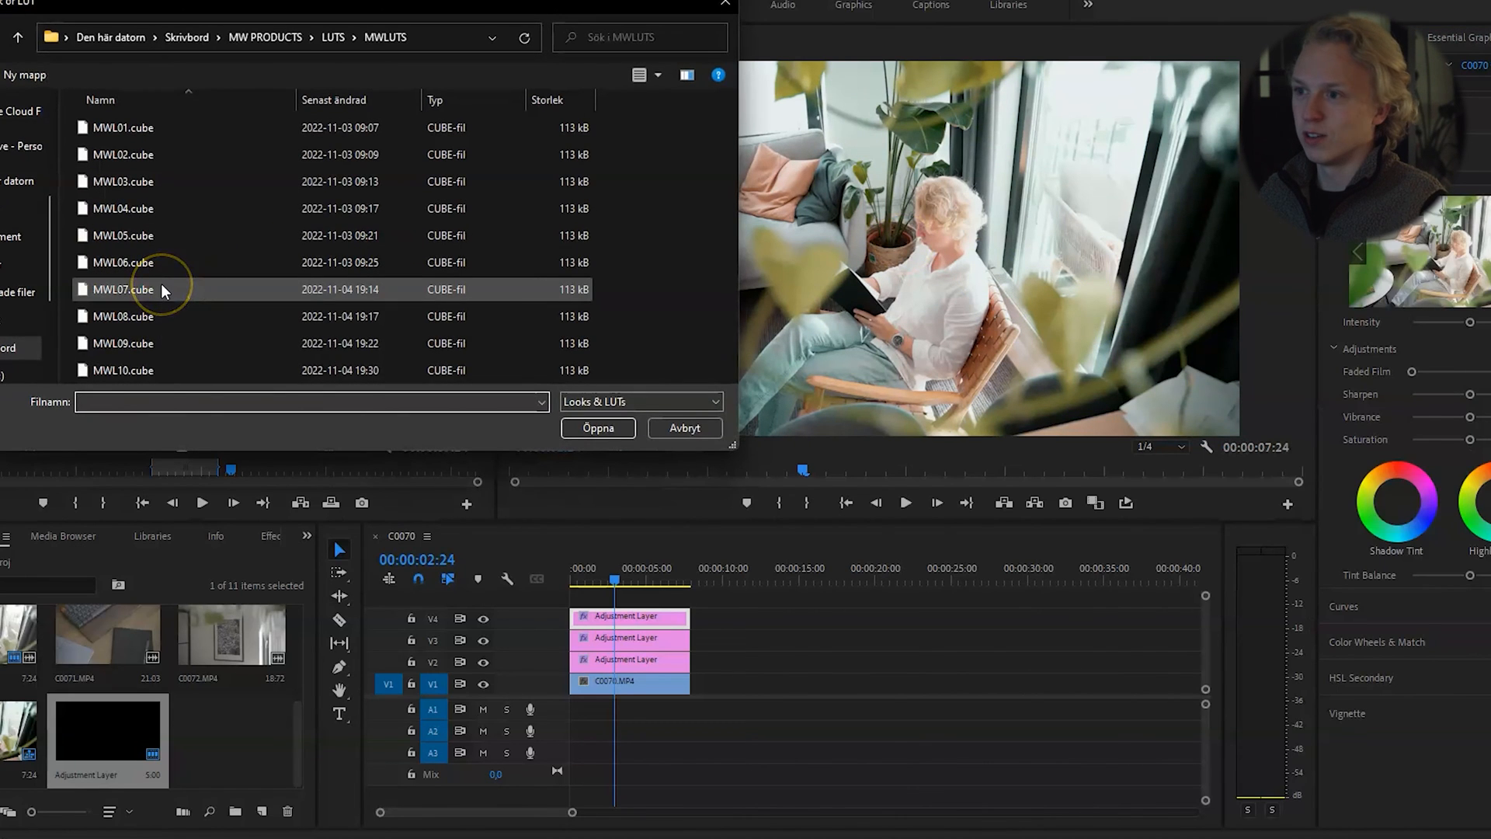
double_click(161, 289)
left_click(1447, 193)
left_click(1367, 237)
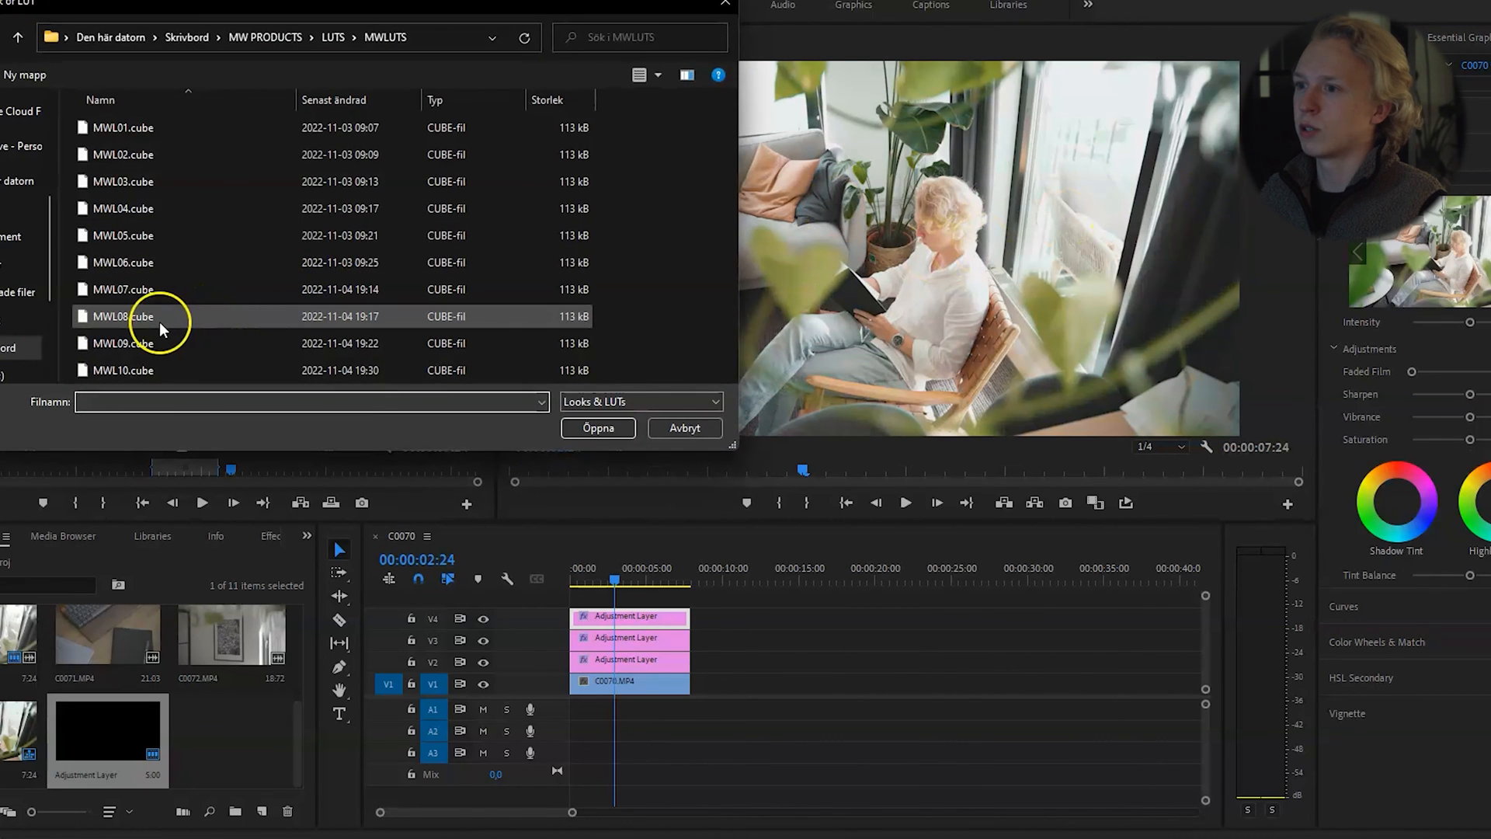
double_click(160, 322)
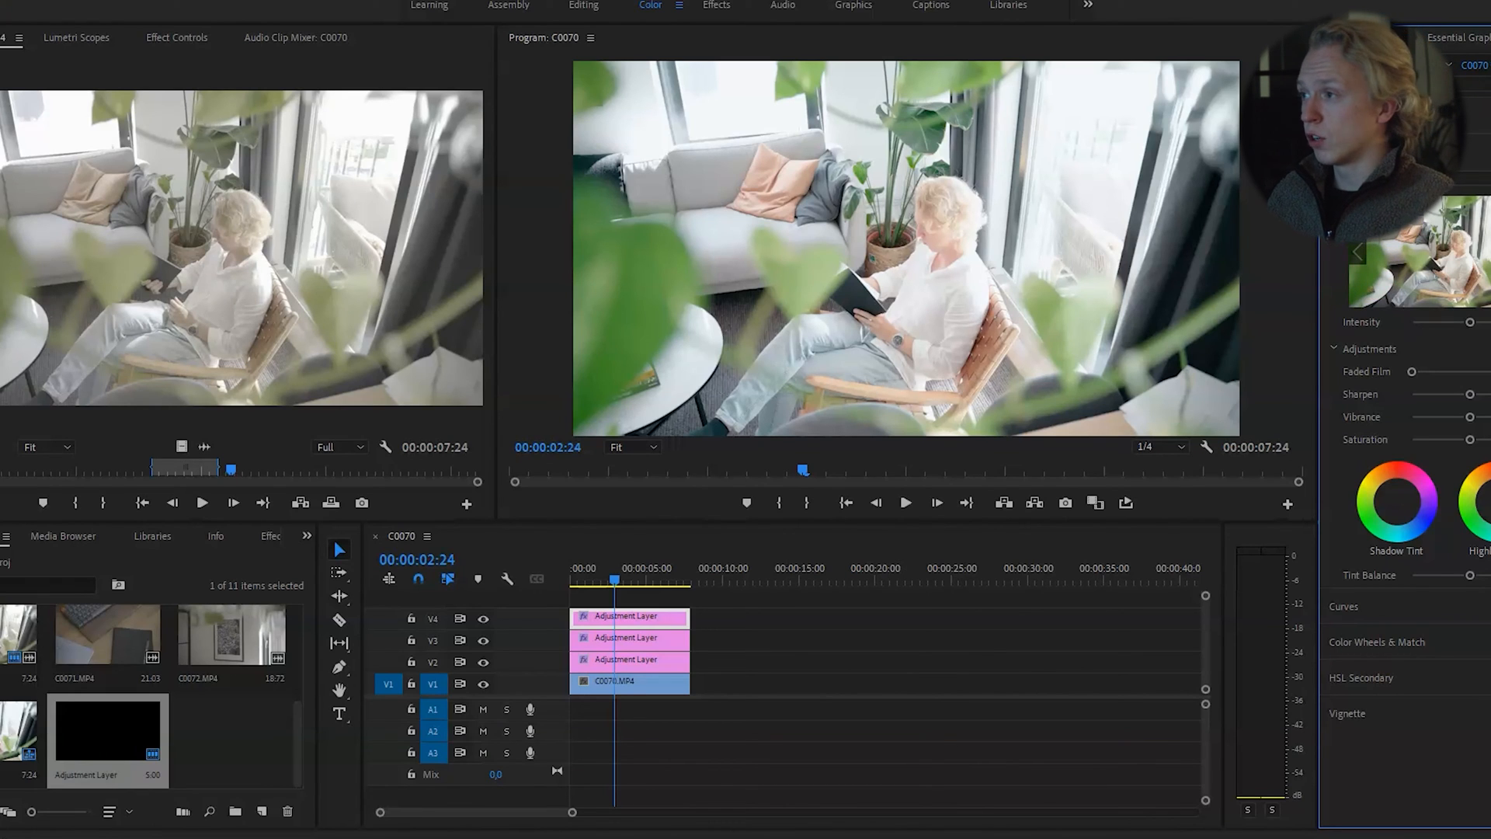
Load MWL06.cube as the creative look of the V4 adjustment layer.
left_click(1446, 193)
left_click(1367, 237)
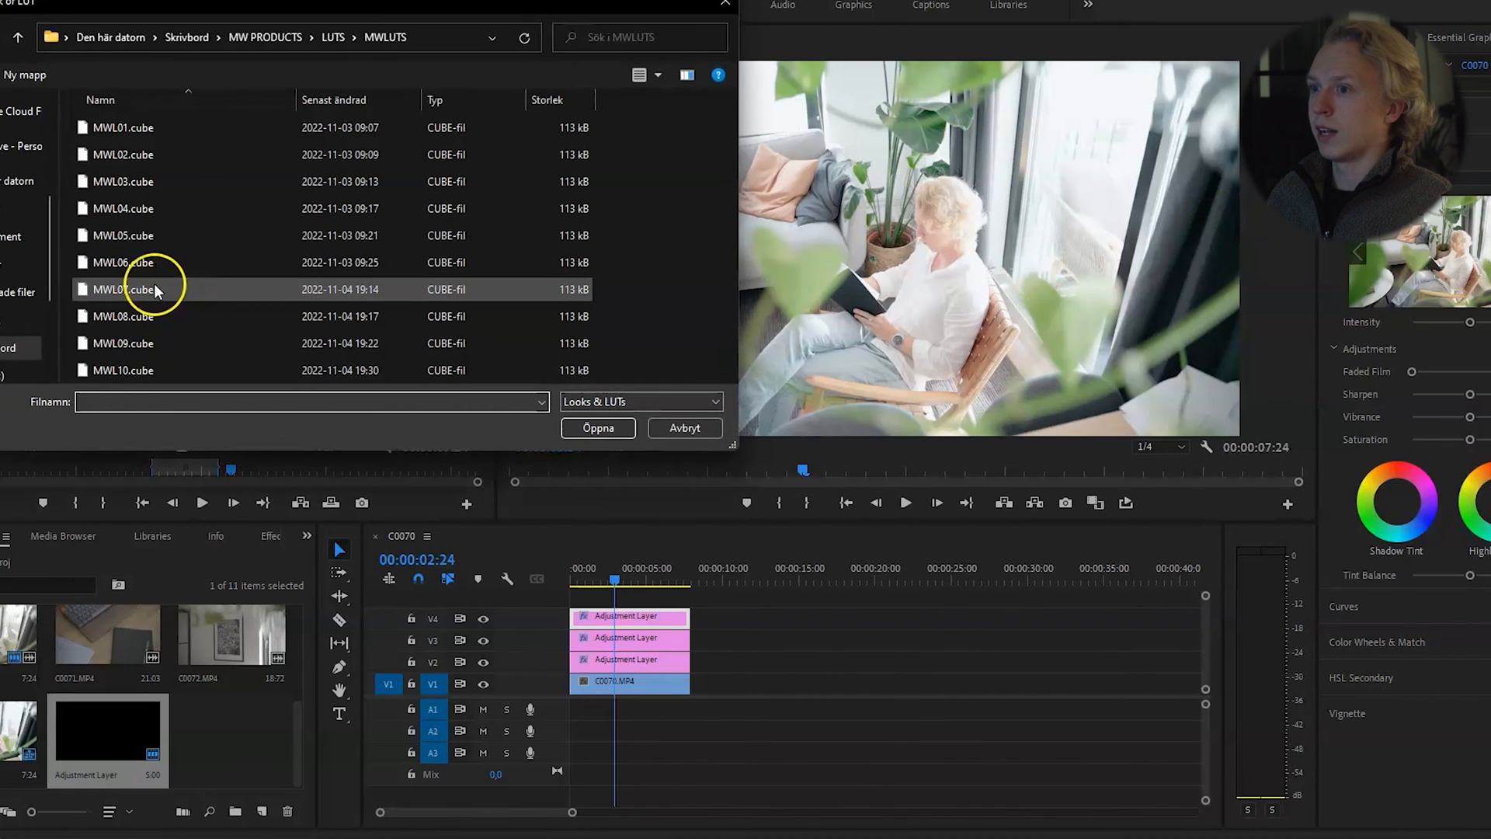
double_click(143, 271)
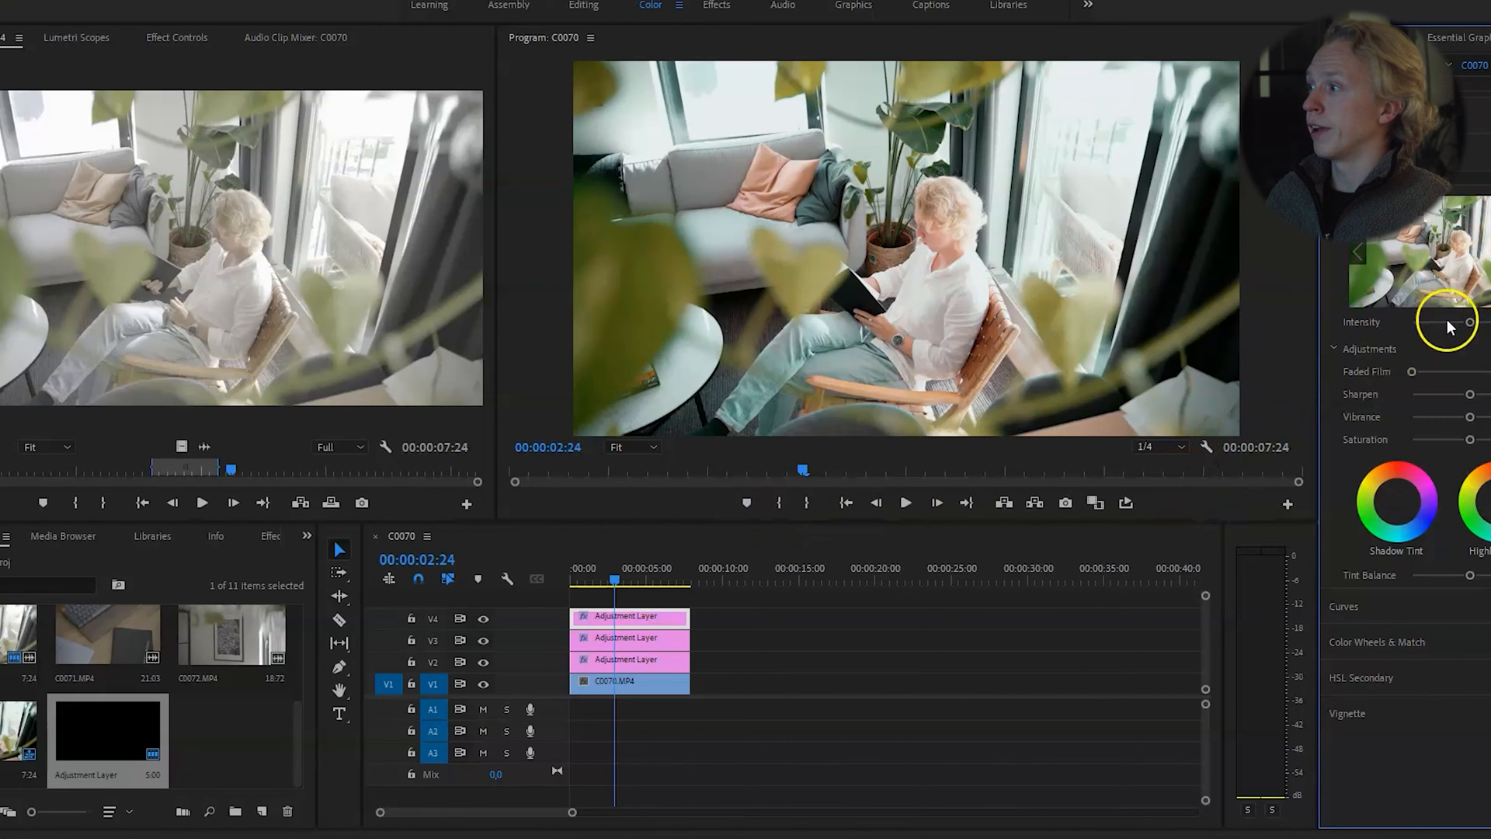
Reduce the Intensity of the MWL06 look slightly below its default on the V4 adjustment layer.
mouse_move(1471, 323)
left_mouse_down()
mouse_move(1490, 323)
mouse_move(1429, 336)
mouse_move(1481, 330)
left_mouse_up()
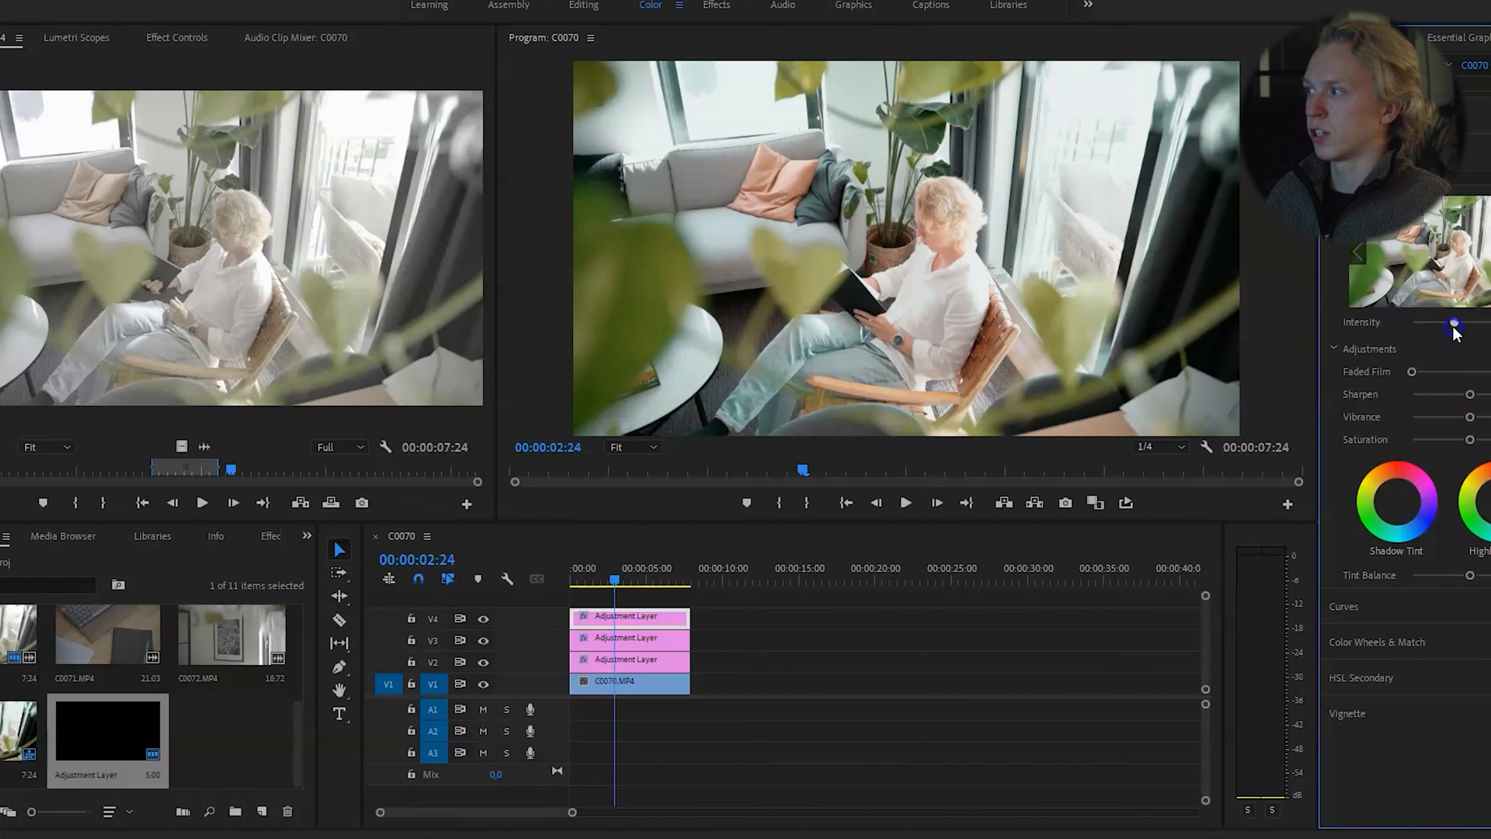
mouse_move(1455, 332)
left_mouse_down()
mouse_move(1476, 330)
mouse_move(1436, 336)
mouse_move(1463, 337)
left_mouse_up()
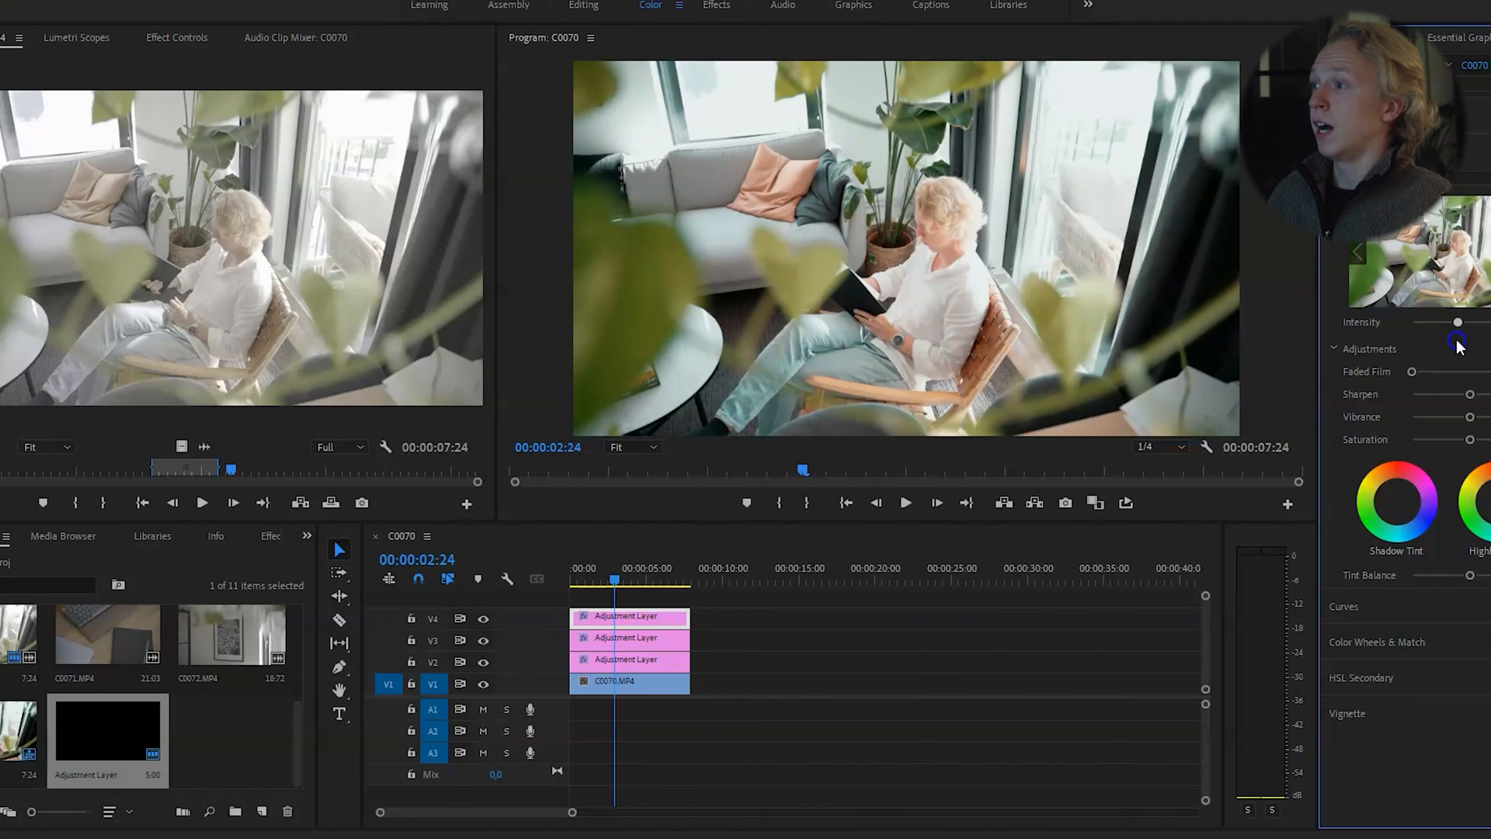
left_click(1458, 322)
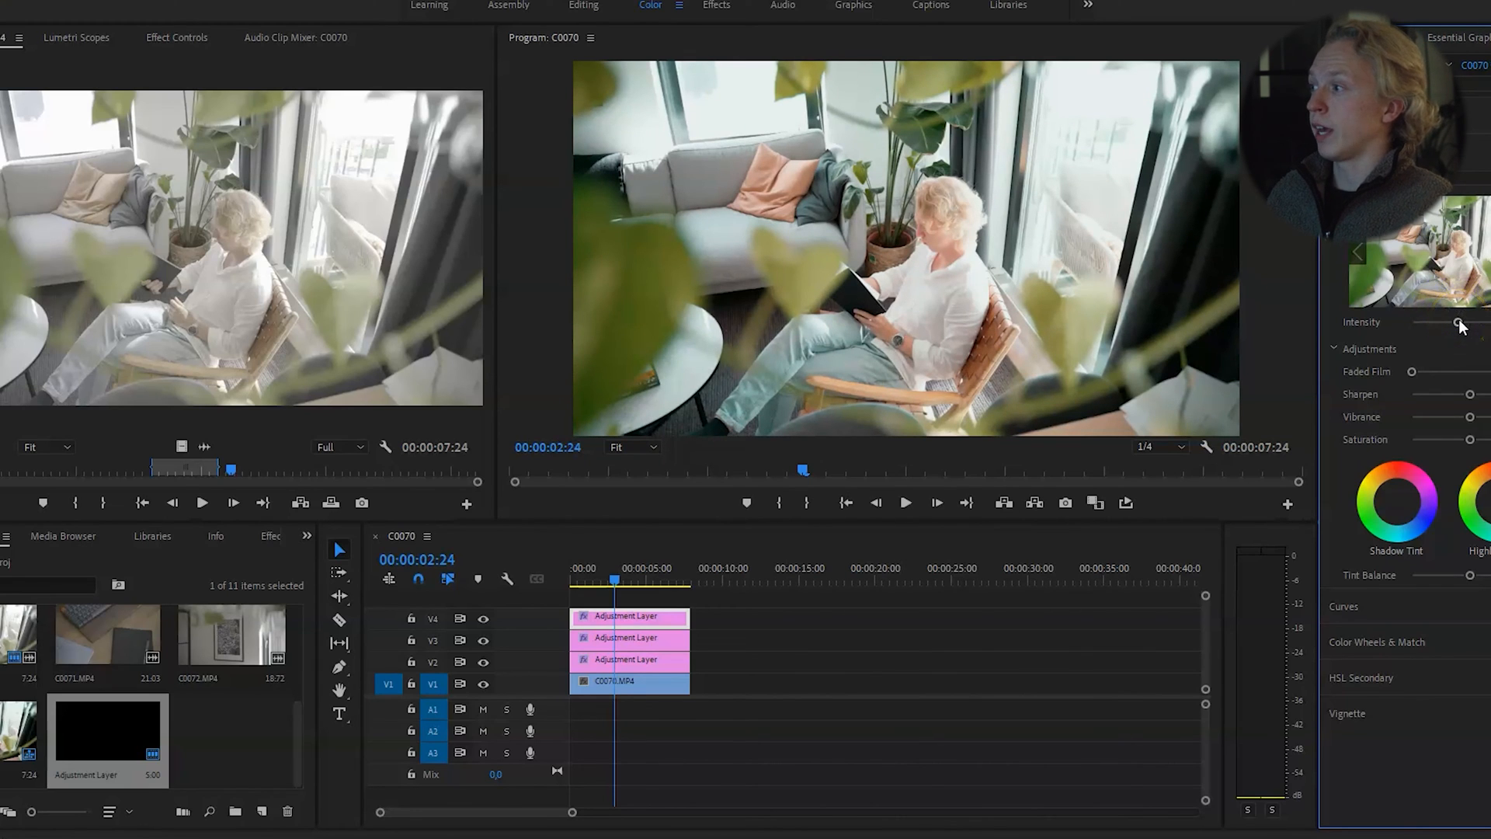
Fine-tune the V4 adjustment layer with slightly higher look Intensity and Contrast and slightly lower Saturation.
left_click(1449, 312)
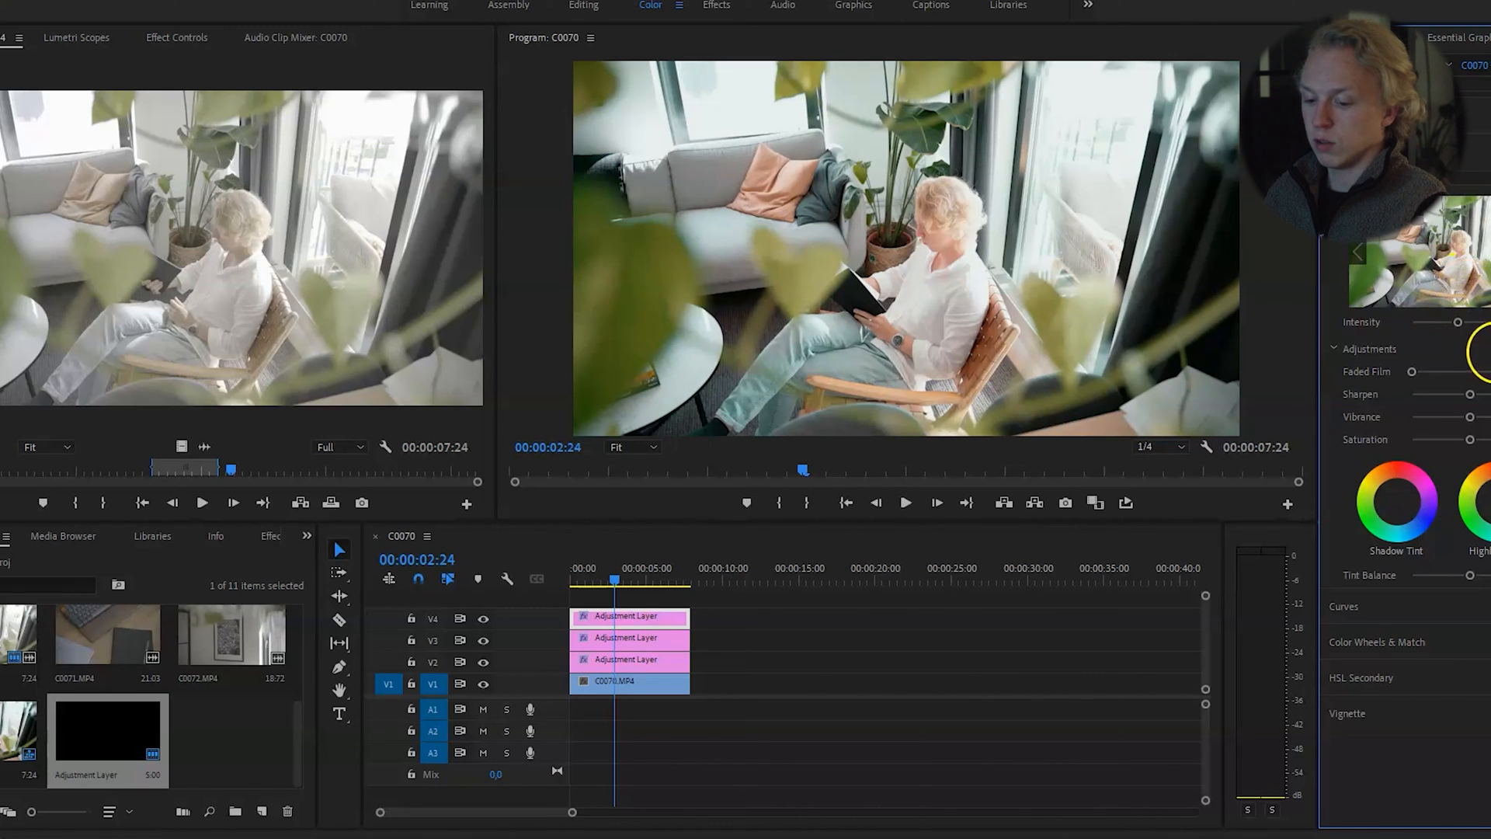
left_click_drag(1458, 321, 1464, 322)
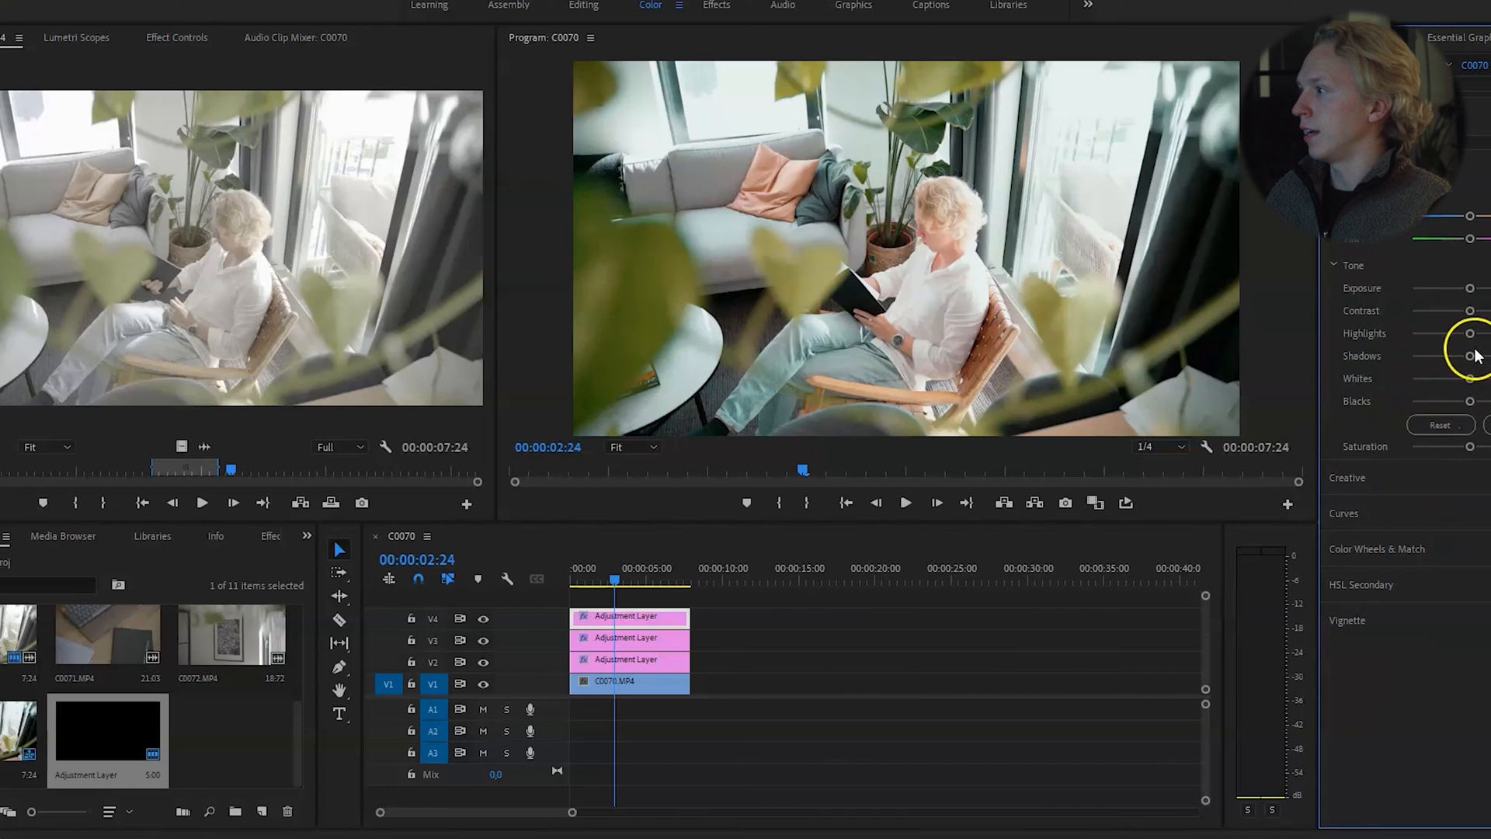
left_click_drag(1470, 310, 1481, 311)
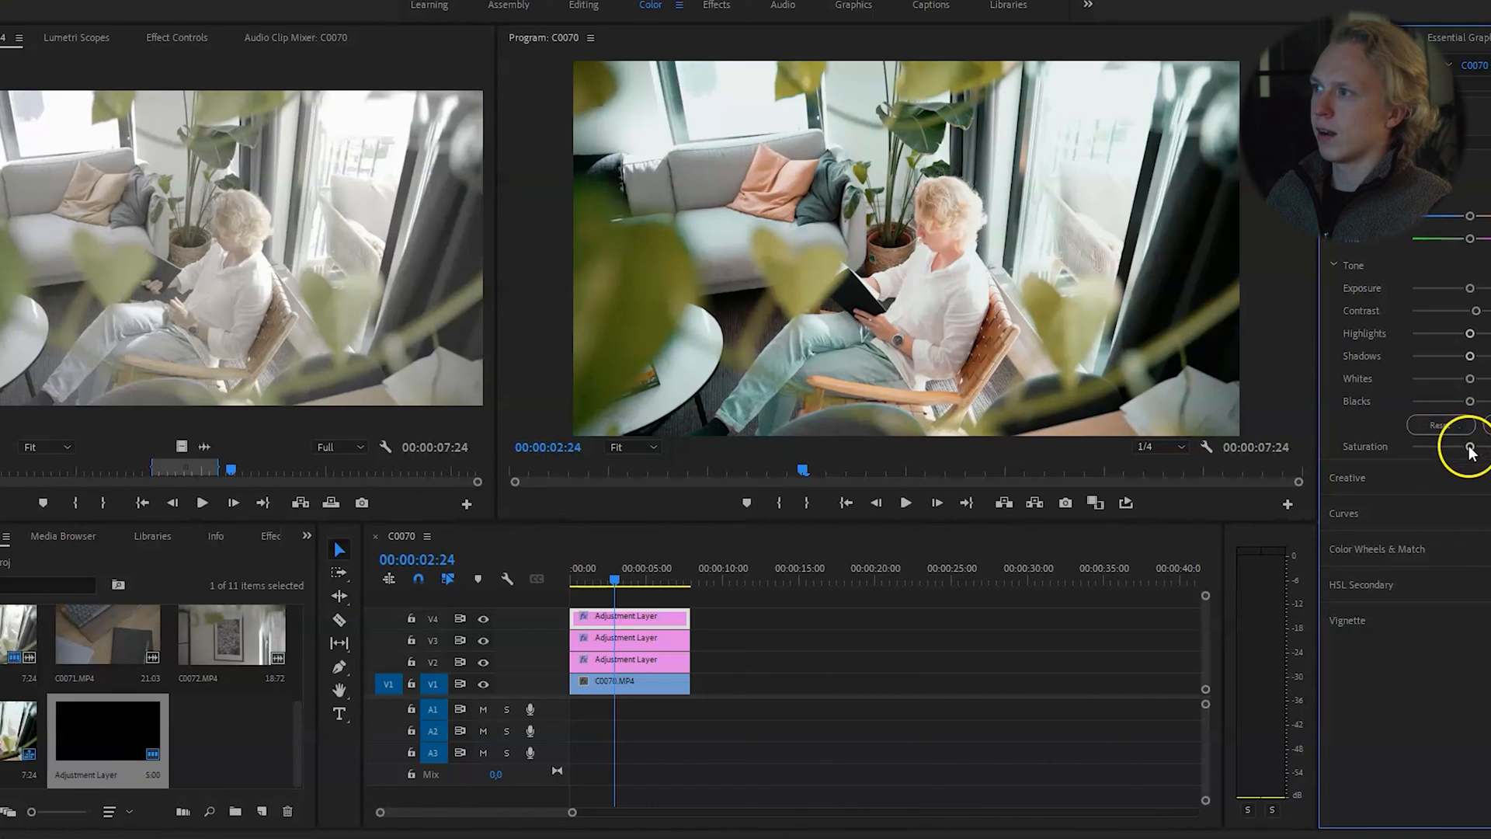
left_click_drag(1469, 448, 1471, 447)
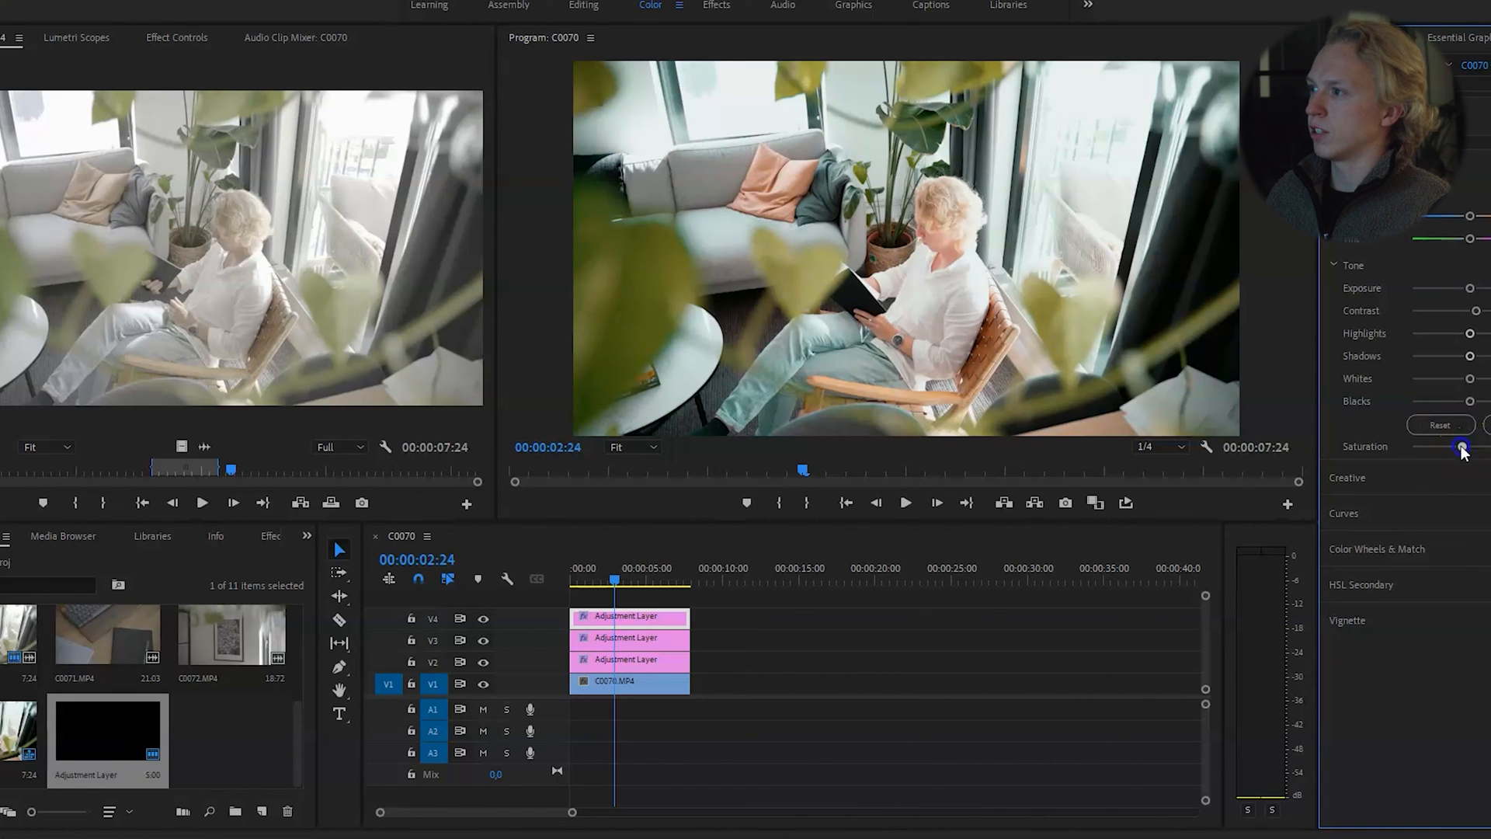
Compare the image with and without the V4 adjustment layer by toggling the track's visibility, and reopen its Creative settings.
left_click(483, 618)
left_click(483, 619)
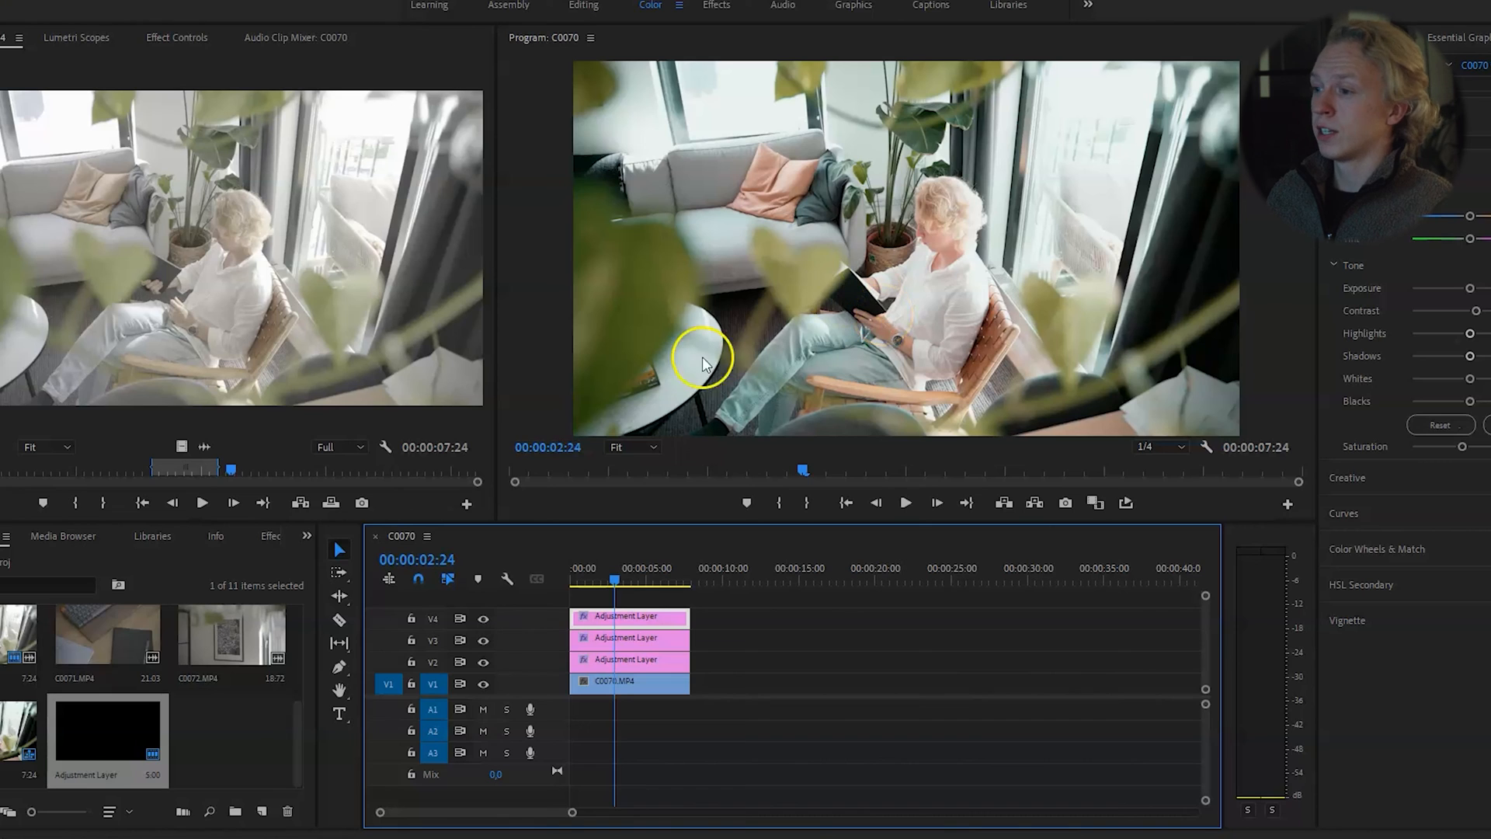
left_click(483, 619)
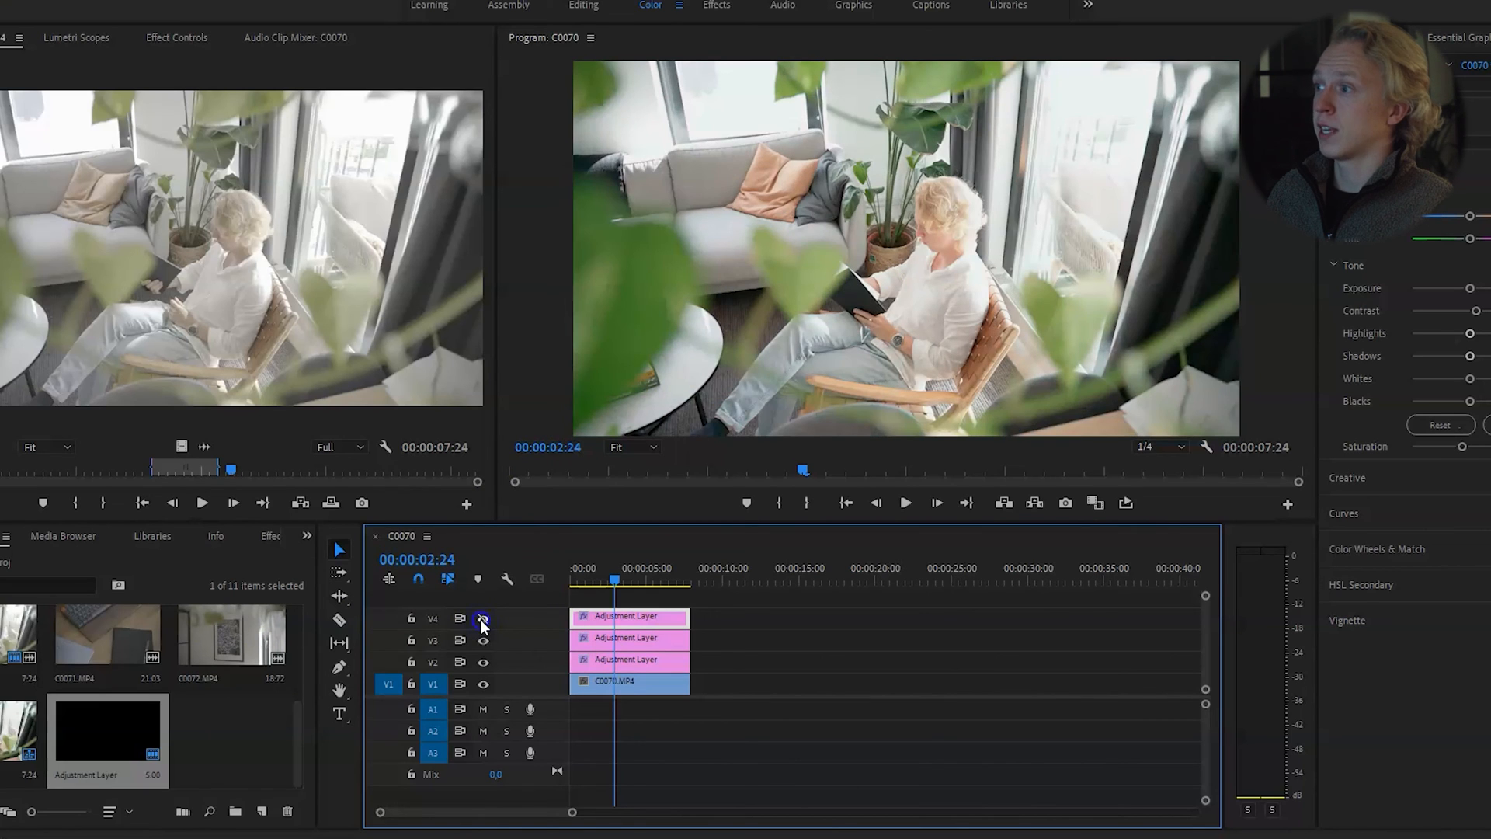
left_click(482, 619)
left_click(482, 619)
left_click(482, 620)
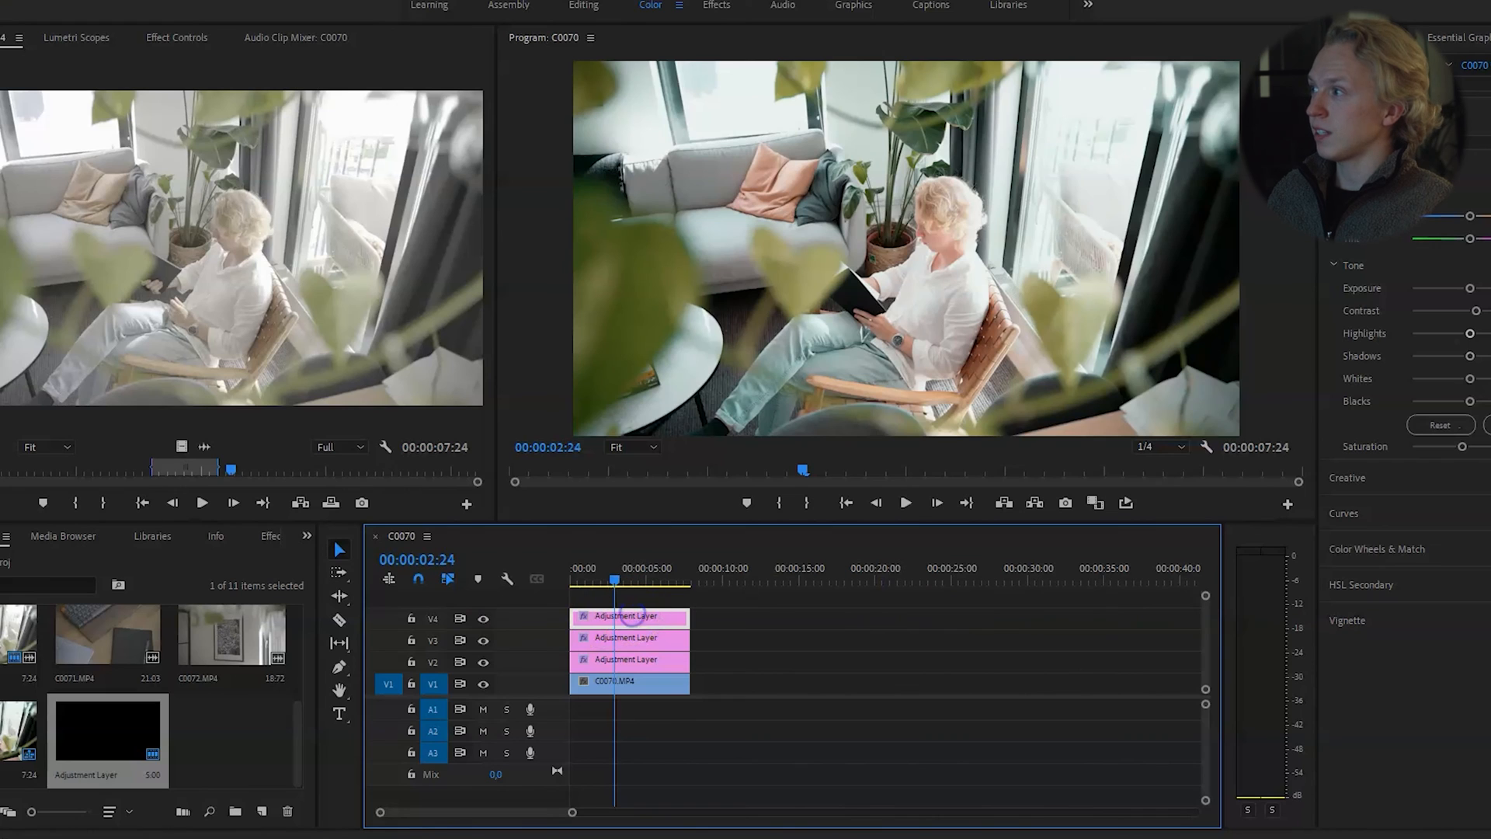
left_click(1357, 480)
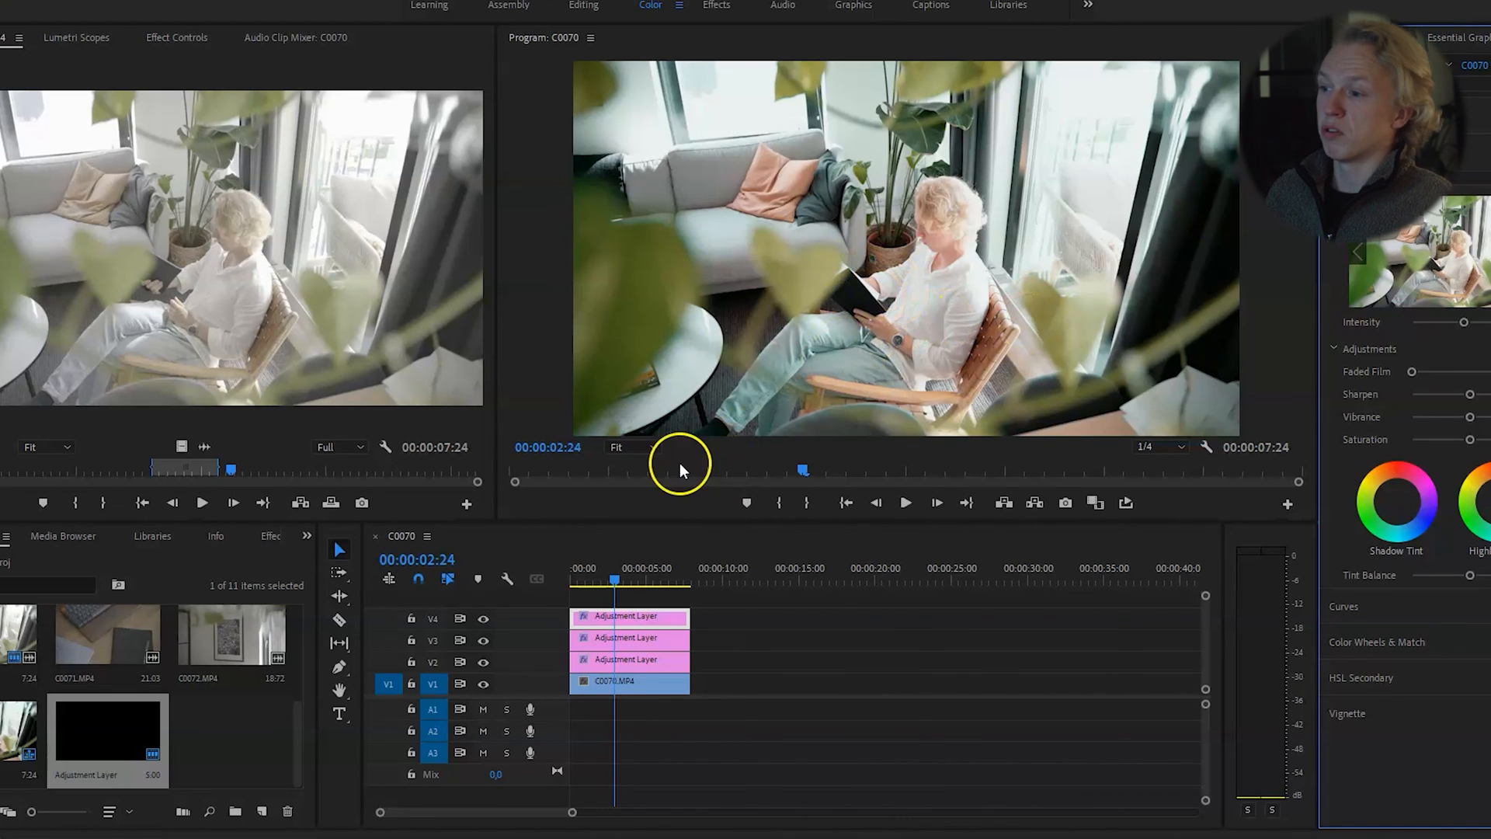
Compare the full grade with the raw footage by hiding tracks V4, V3 and V2 in turn and showing them again.
left_click(482, 619)
left_click(483, 618)
left_click(482, 618)
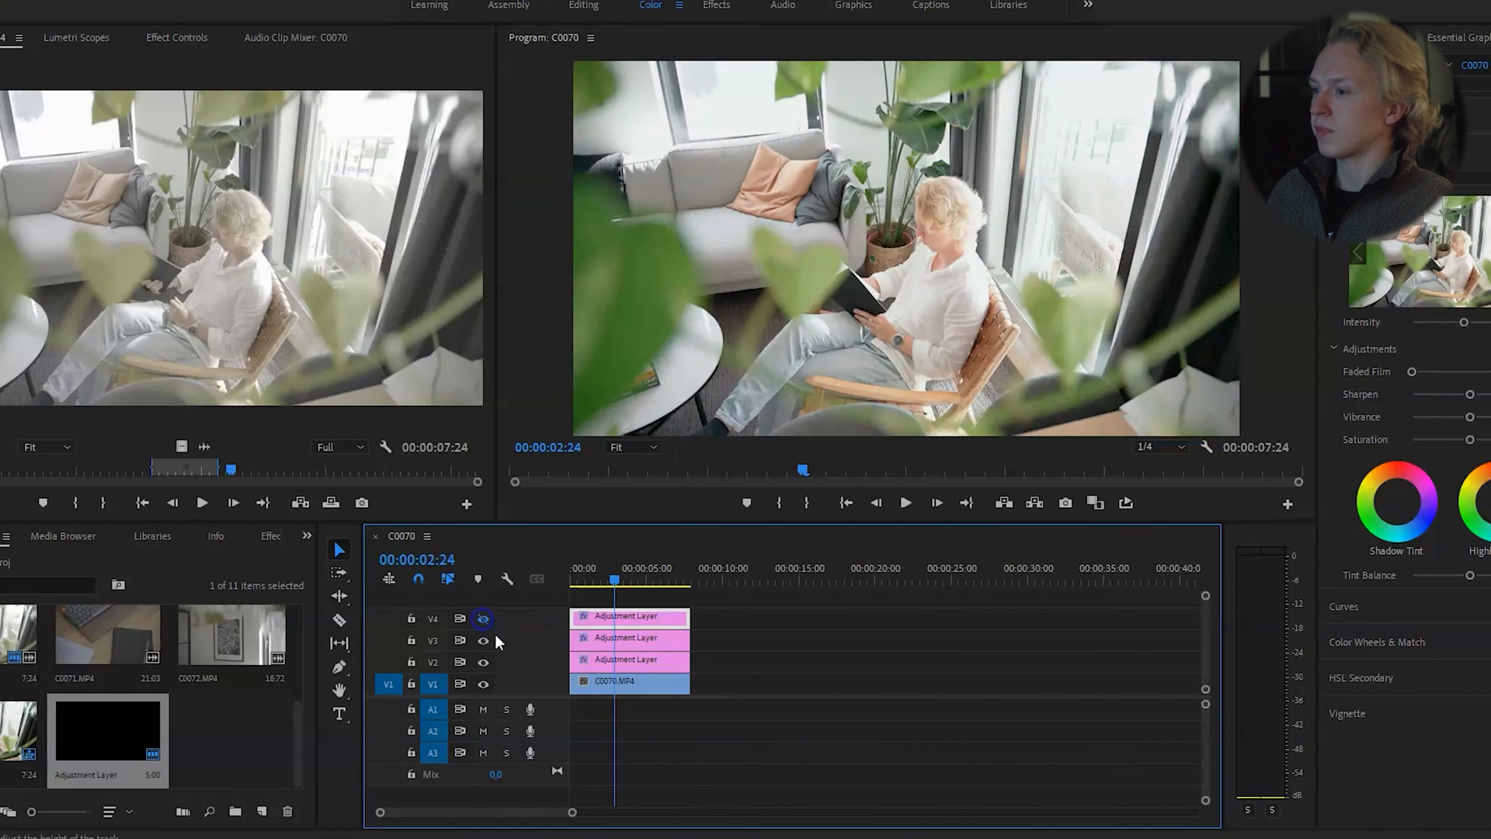
left_click(484, 640)
left_click(484, 661)
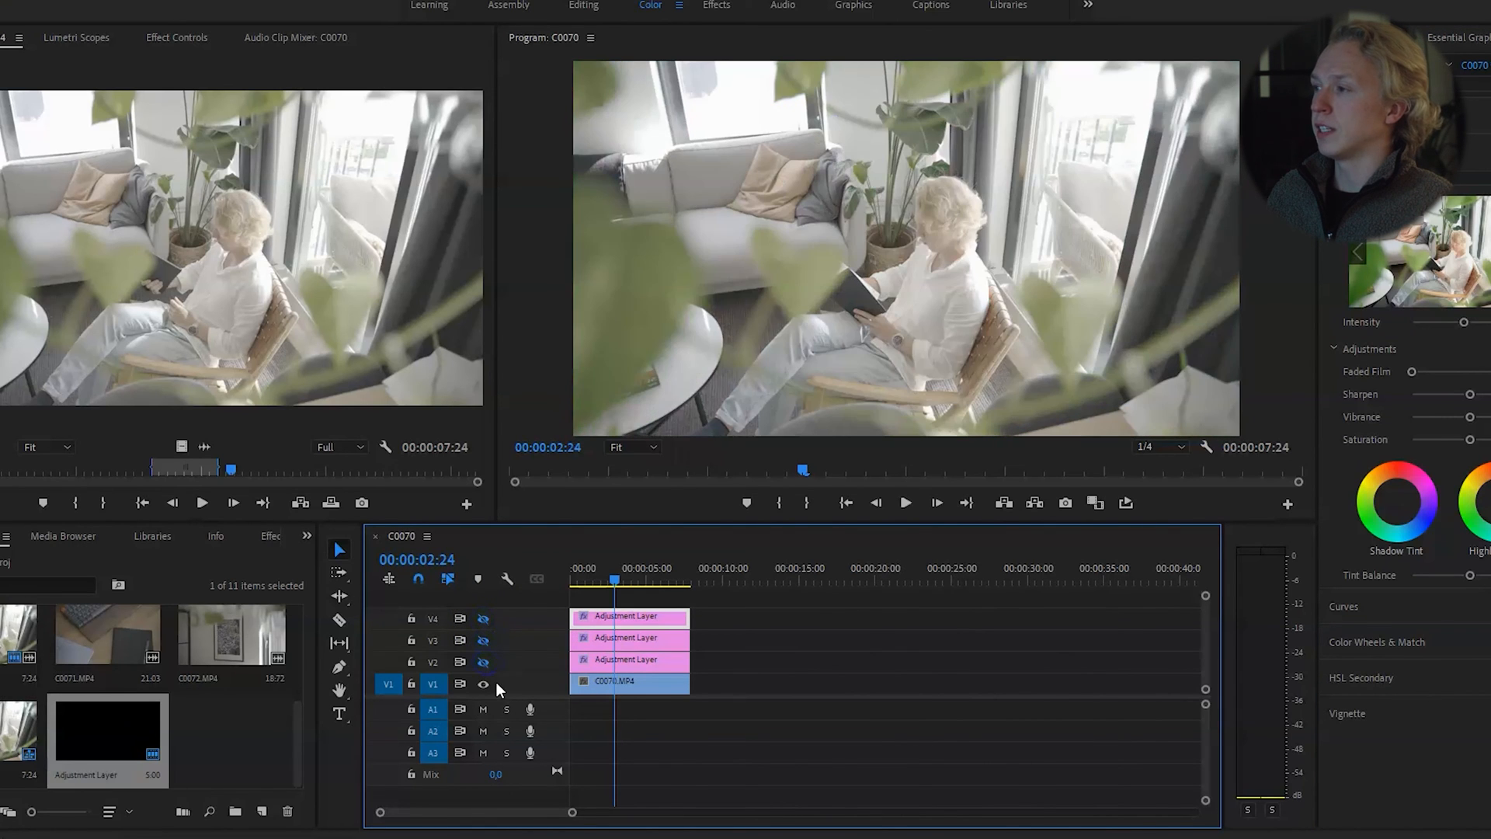
left_click(484, 662)
left_click(484, 640)
left_click(483, 618)
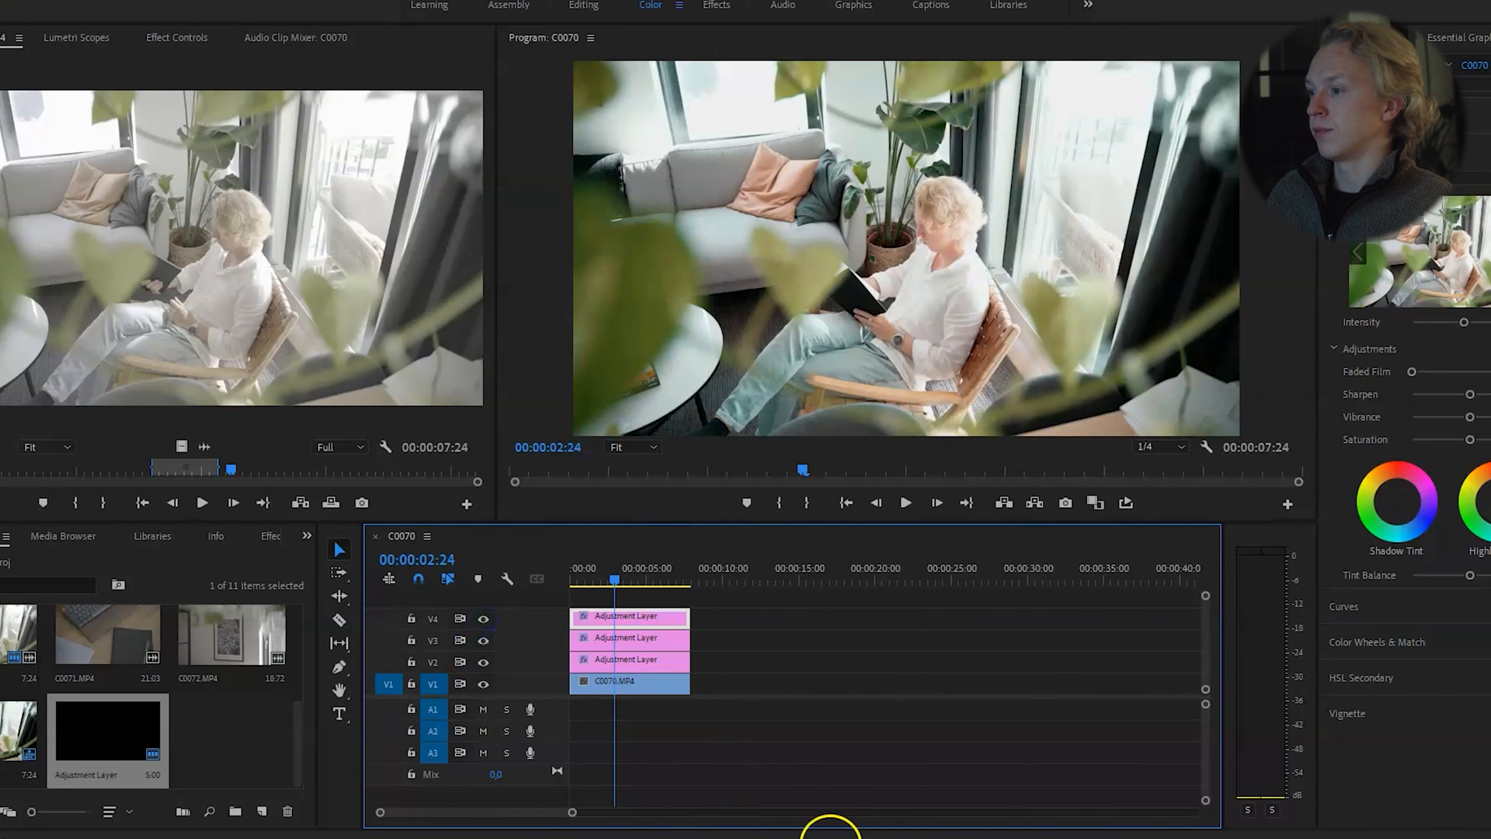
Import the C0175.MP4 clip into the project and place it on V1 at about 00:00:13:16, after the first clip.
left_click(653, 594)
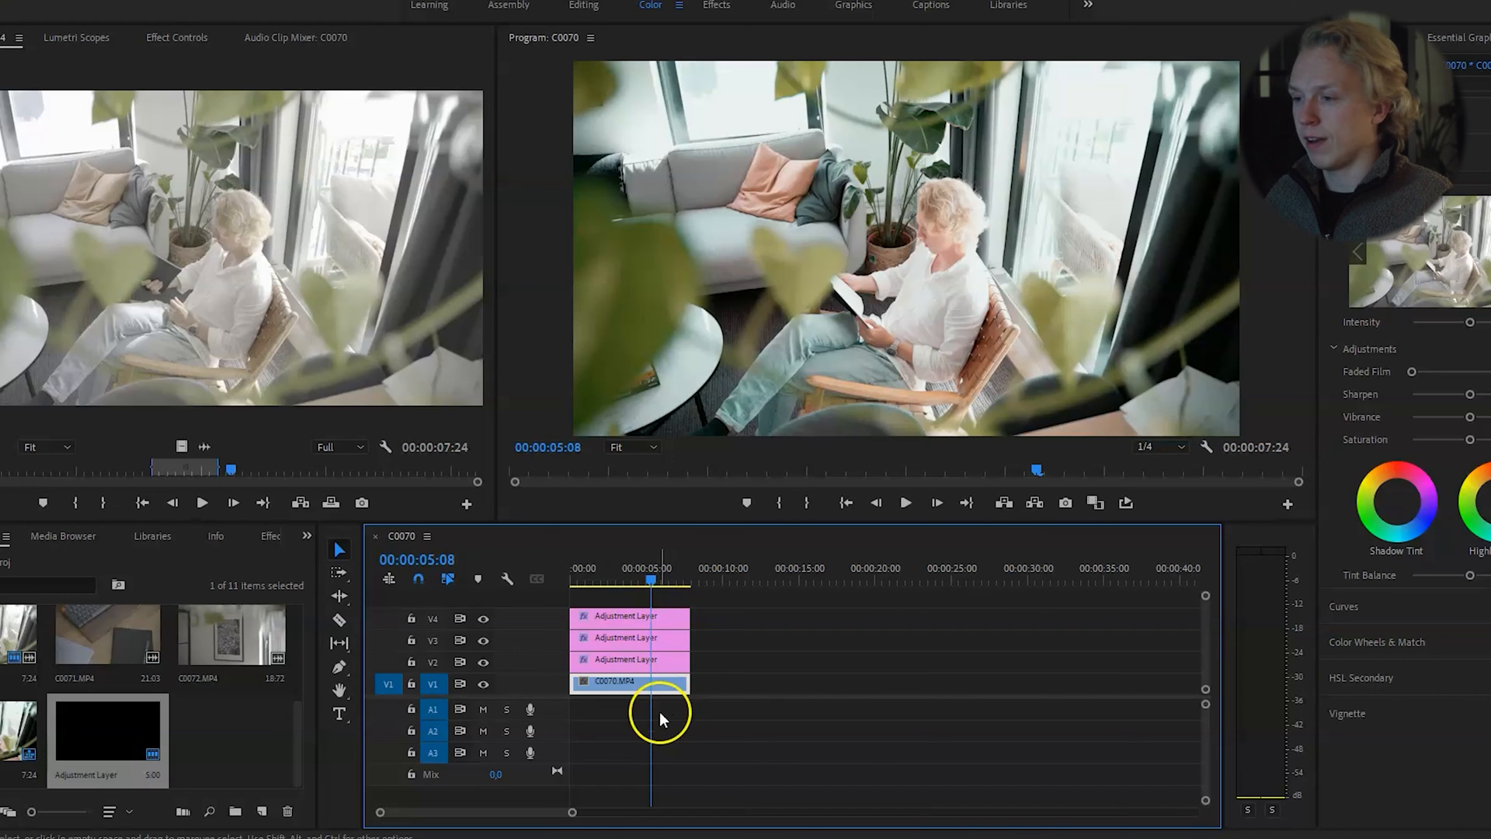
right_click(219, 734)
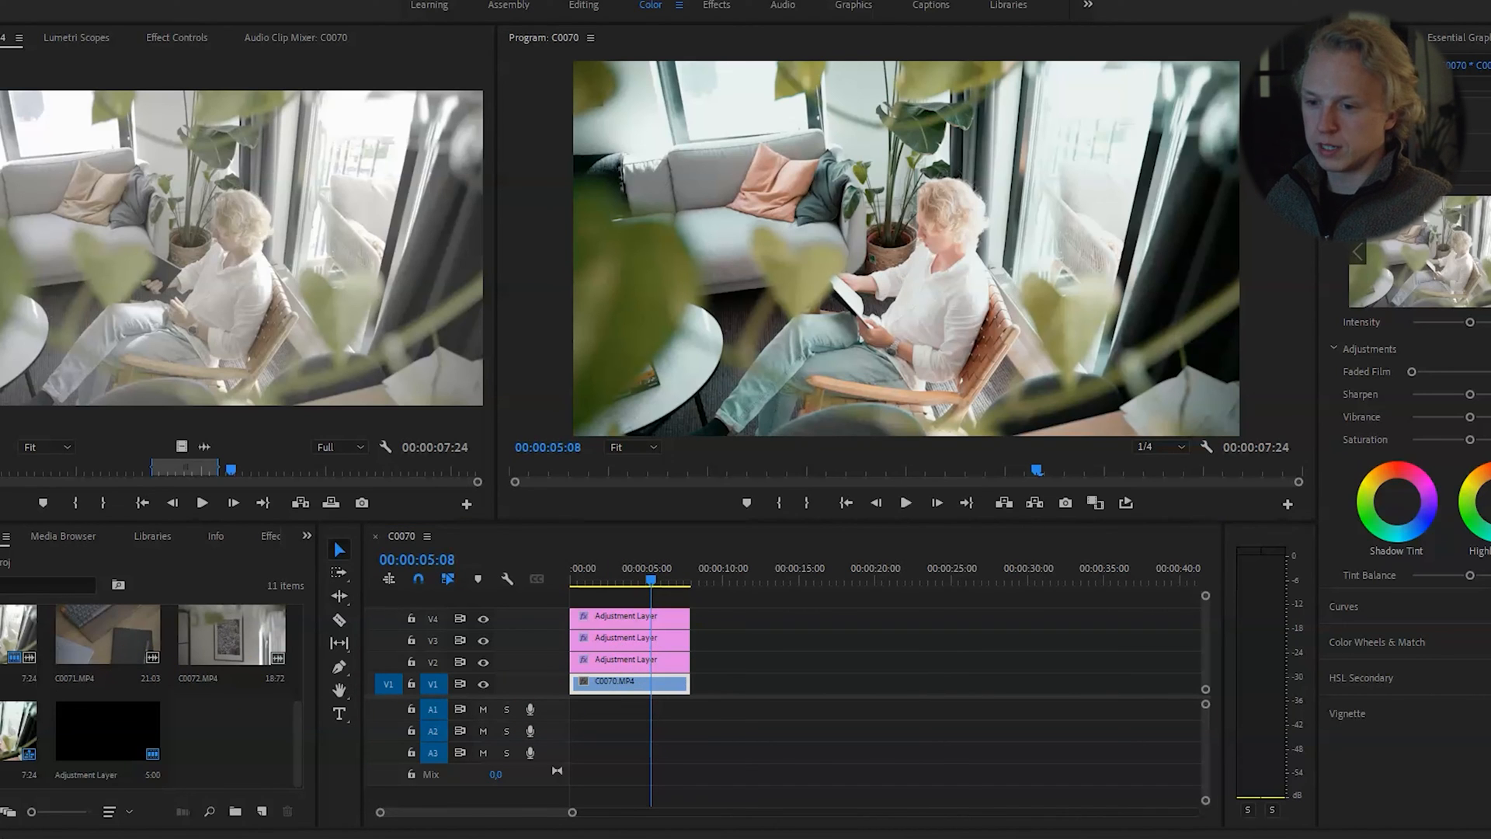
left_click_drag(1, 404, 219, 748)
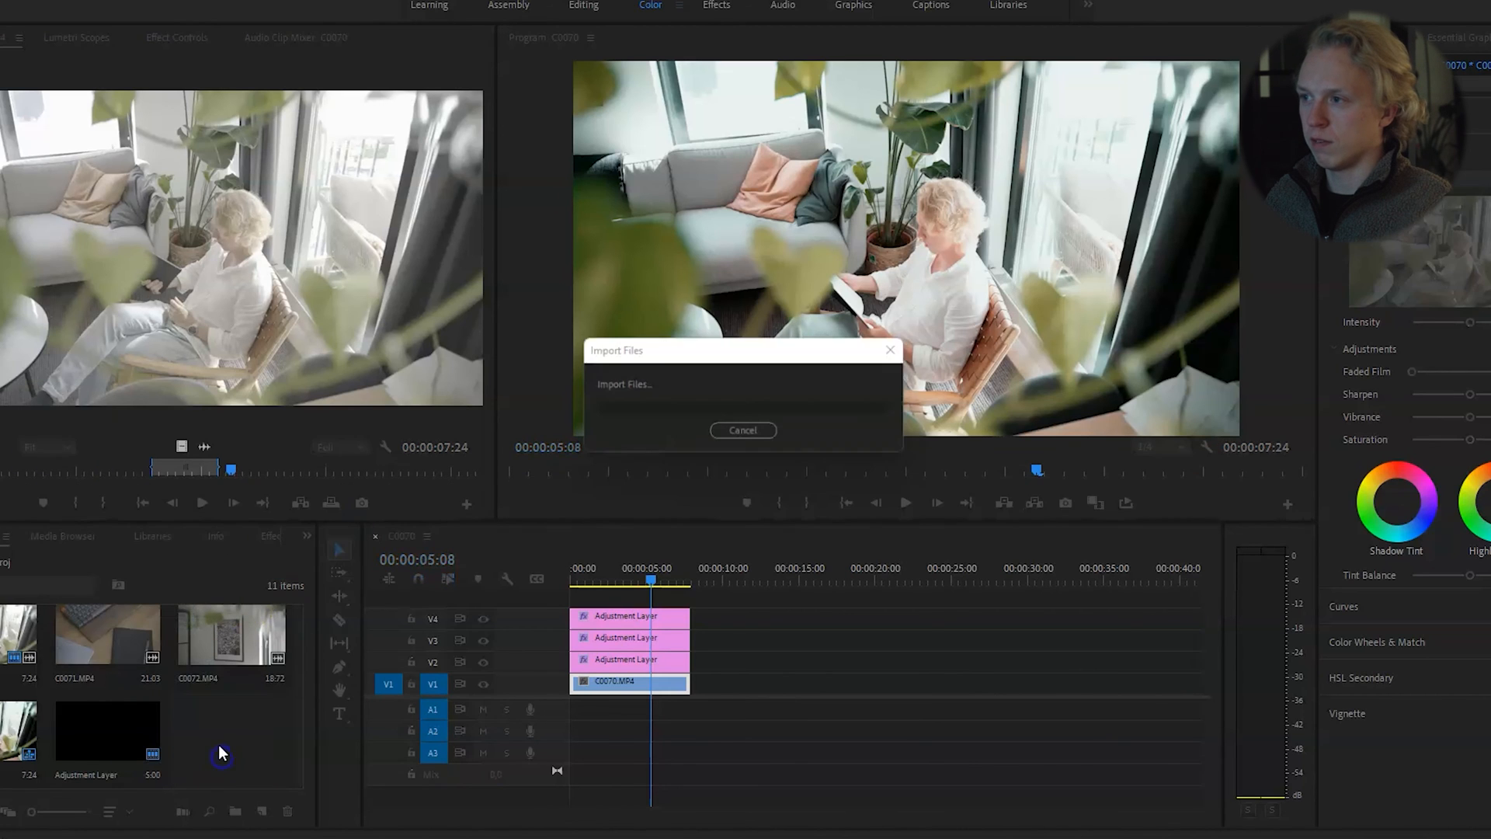
double_click(223, 725)
left_click_drag(205, 447, 785, 682)
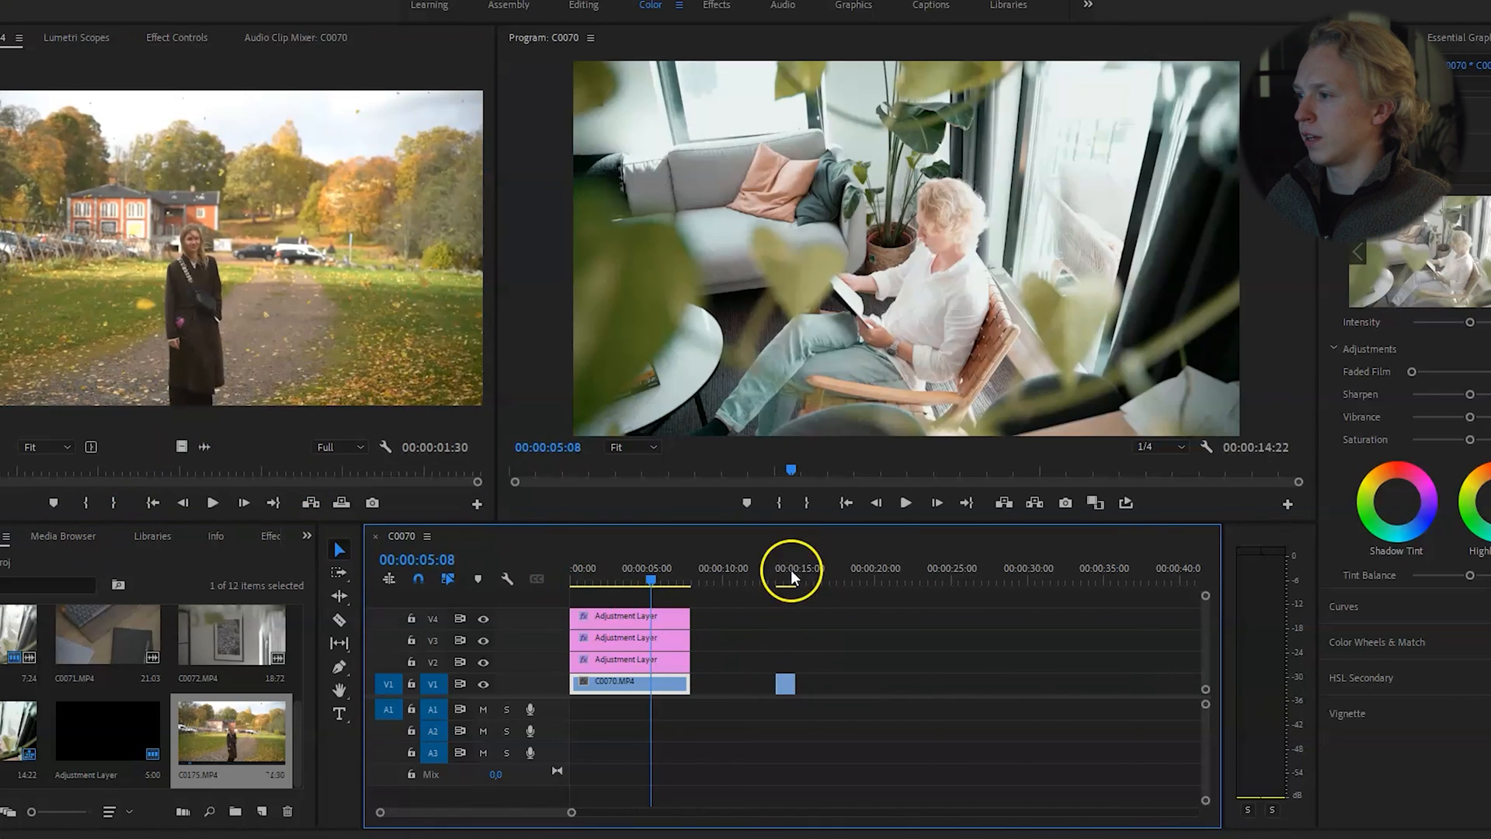
Slow the C0175.MP4 clip on the timeline down to 25% speed.
left_click(786, 587)
left_click(786, 682)
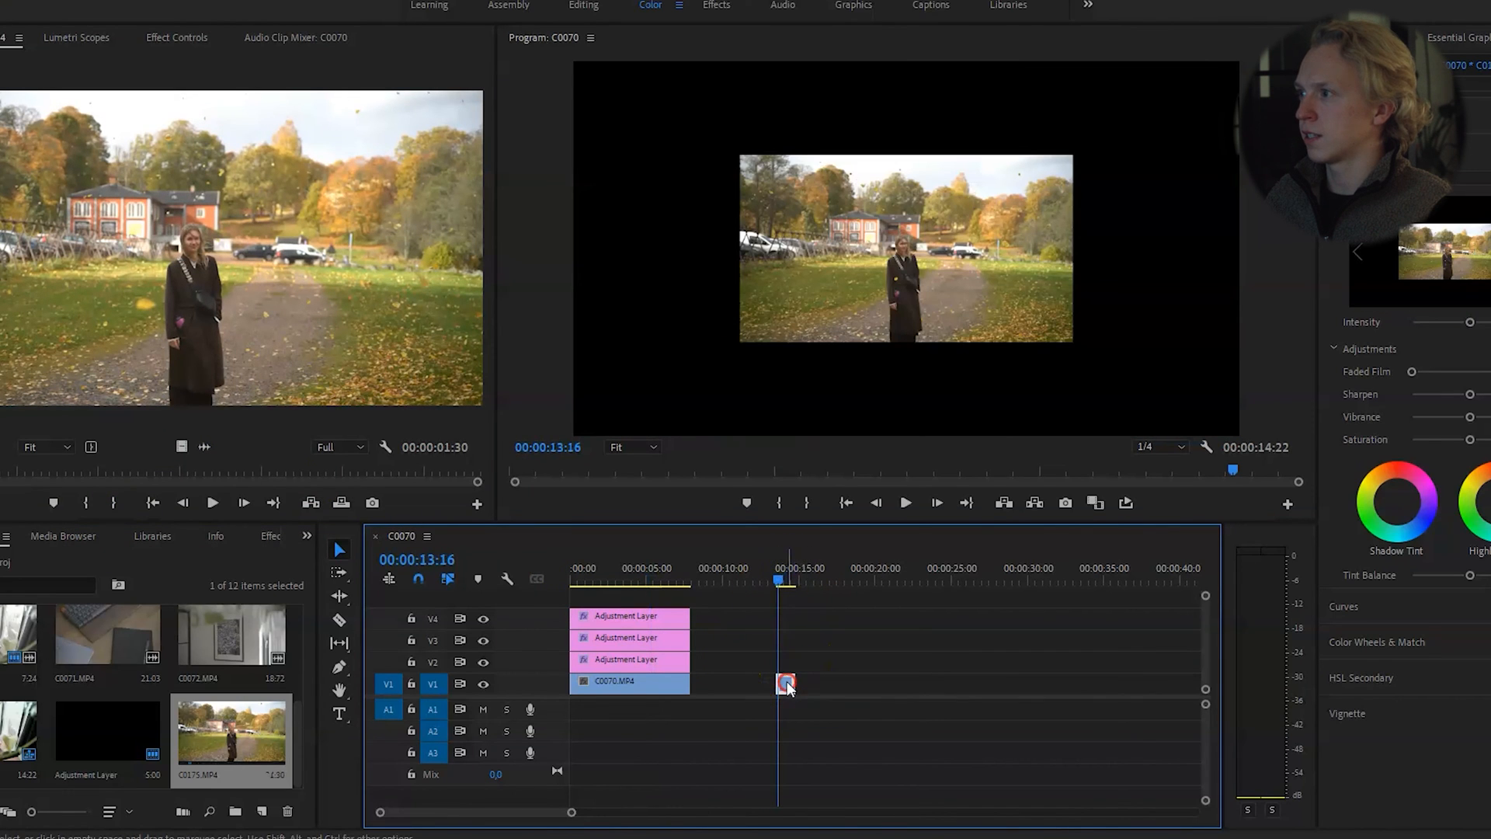
right_click(783, 683)
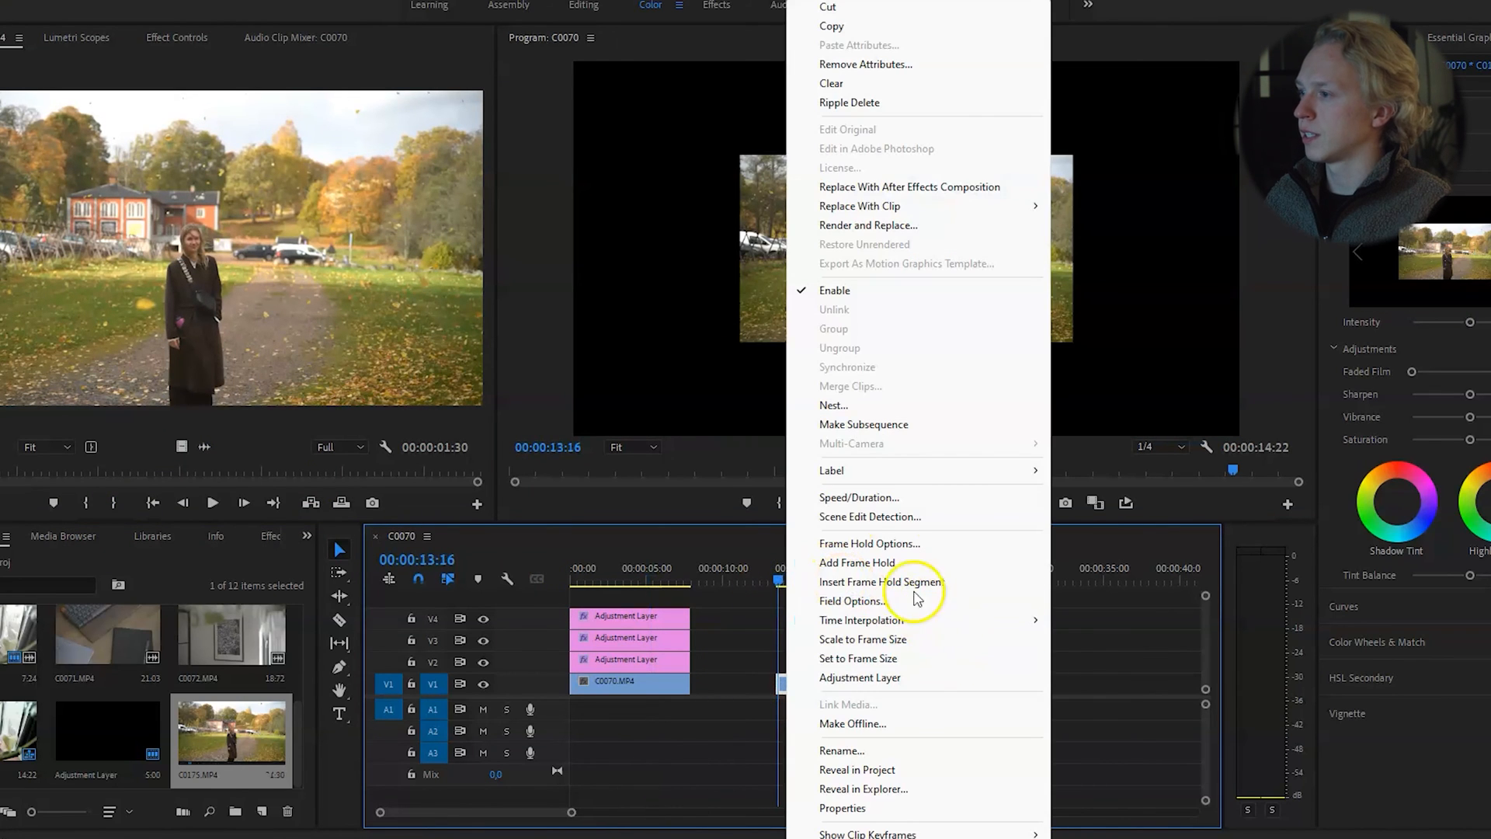
left_click(869, 497)
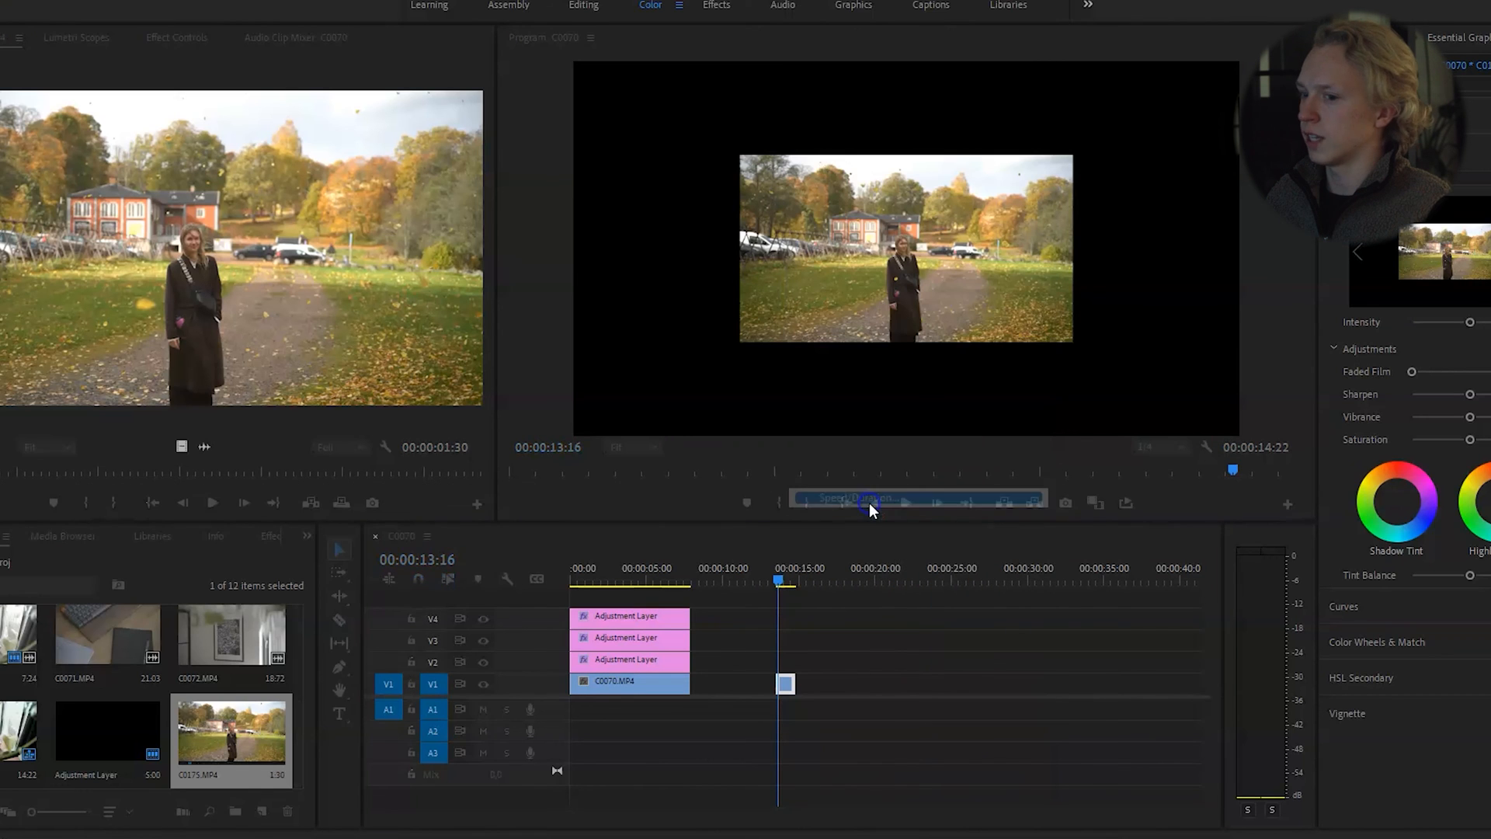
left_click(911, 505)
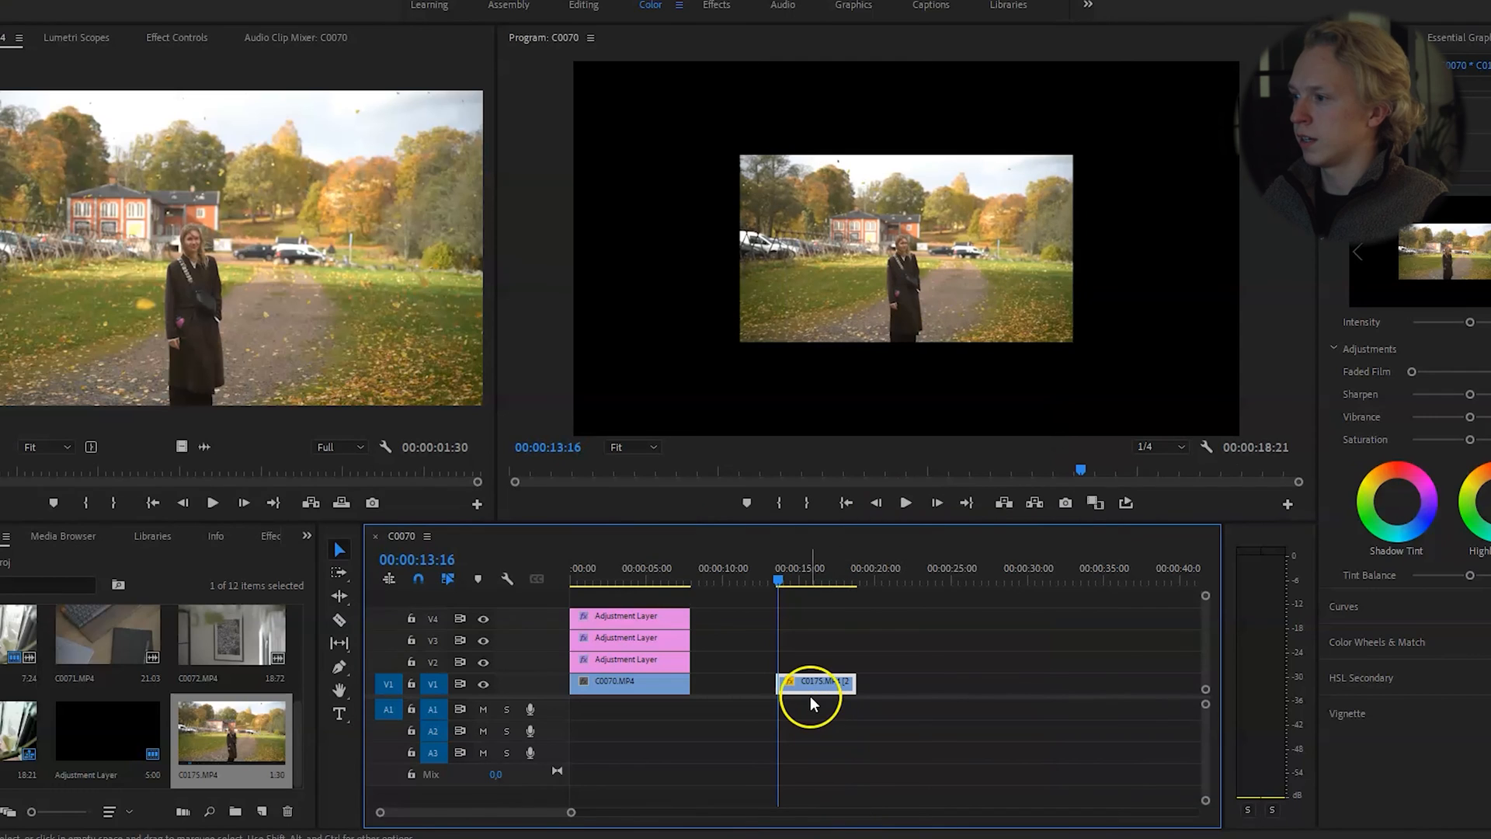
Set the Scale of the C0175.MP4 clip to 200 so it fills the frame.
left_click(150, 37)
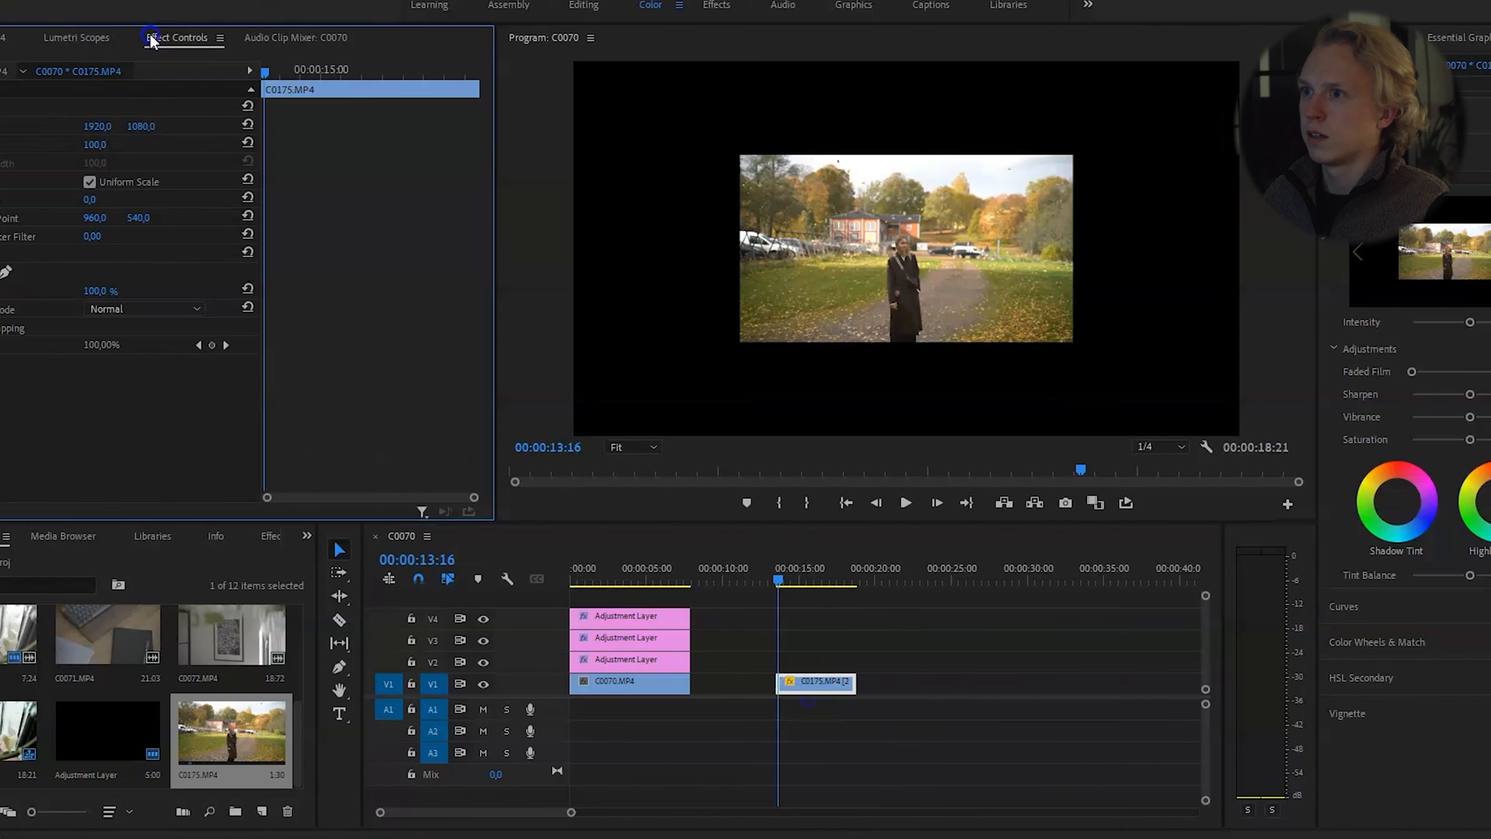
left_click(93, 146)
type("200")
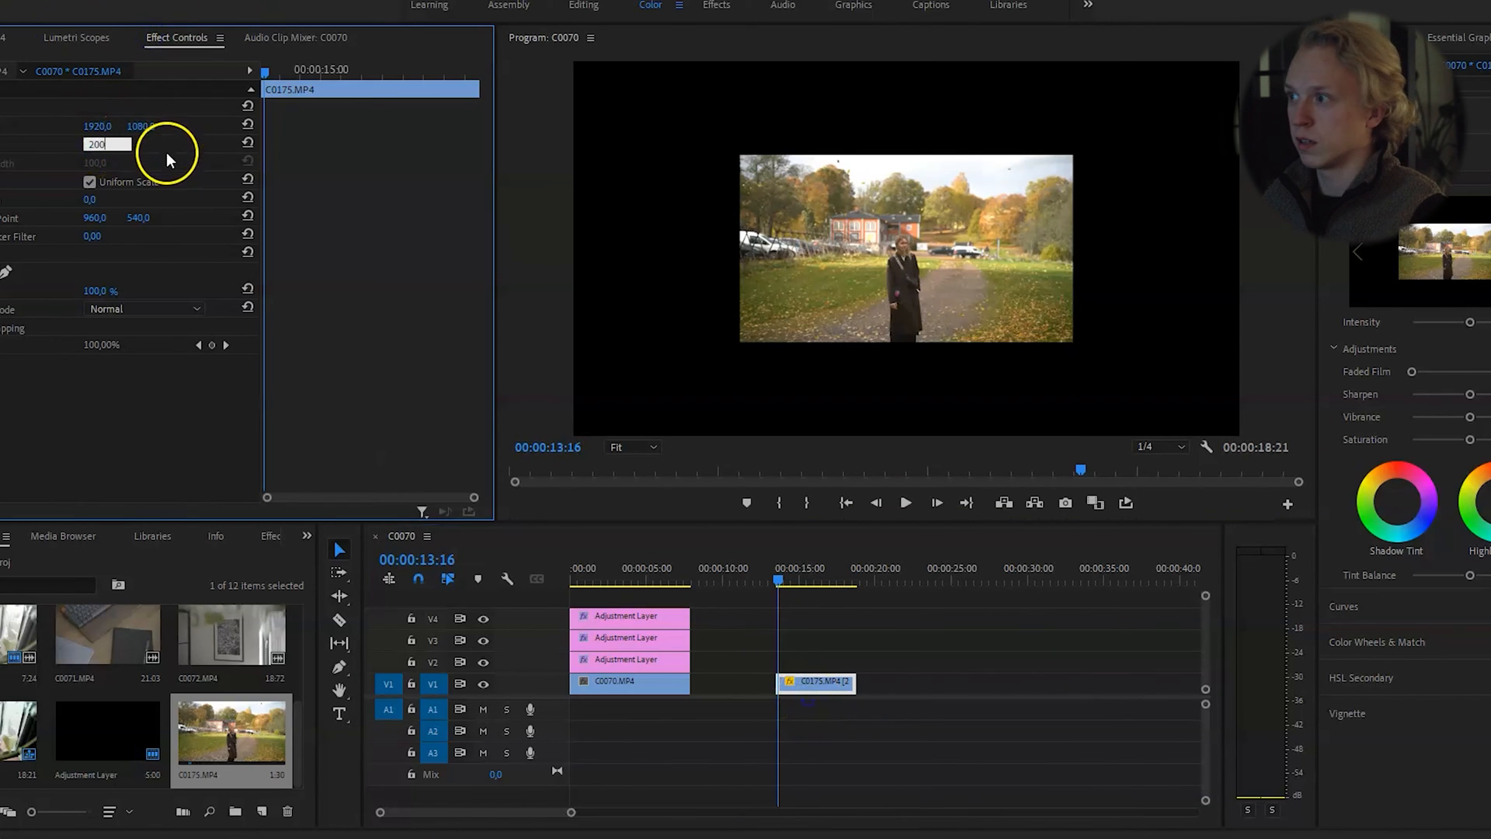
key("Return")
Scrub through the C0175.MP4 clip on the timeline to examine the ungraded footage.
left_click(833, 631)
left_click_drag(776, 561, 832, 581)
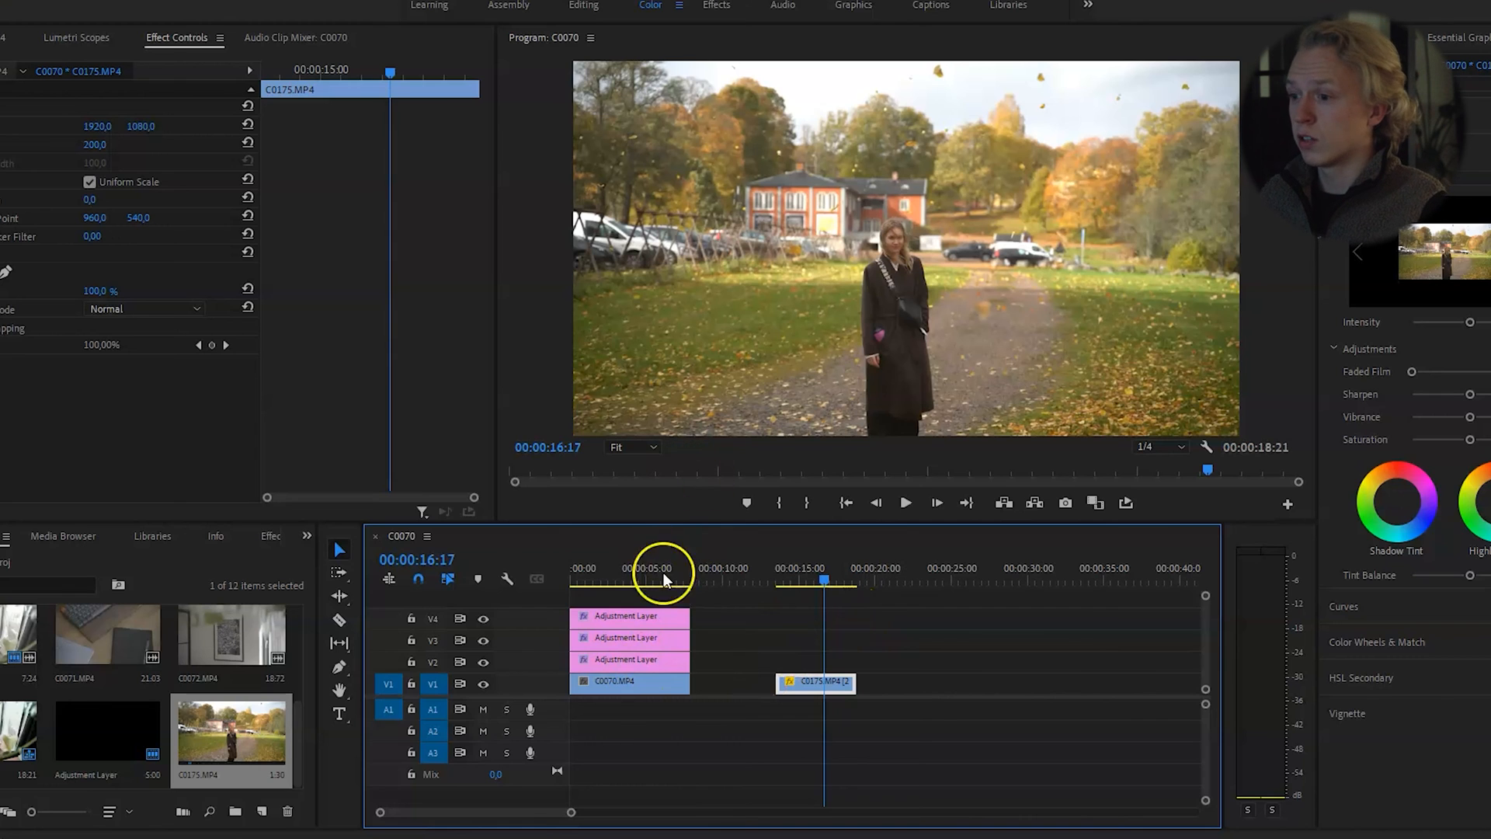
left_click_drag(773, 570, 793, 570)
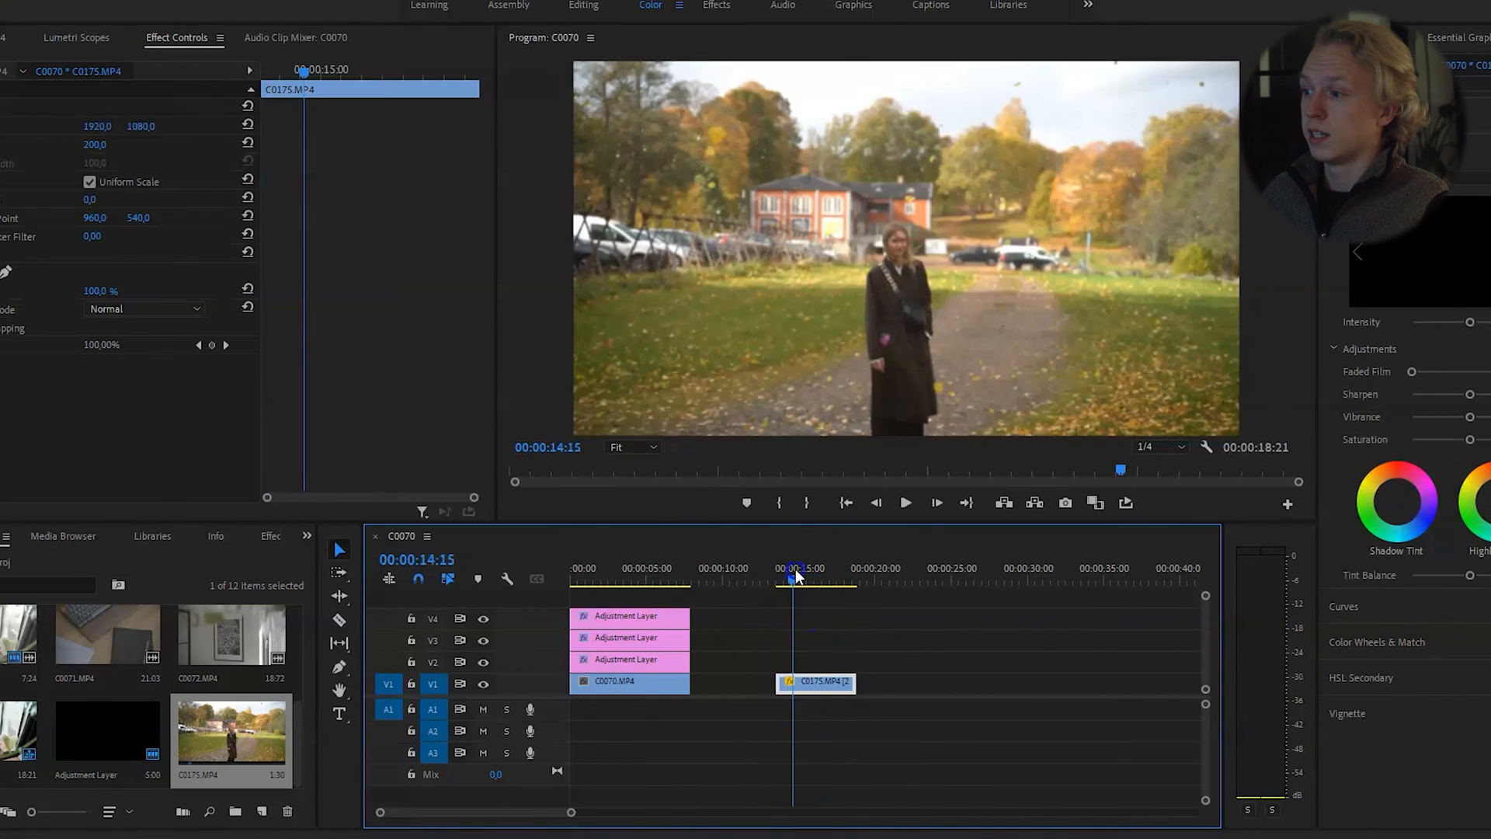
Check the V2 conversion layer on the first clip by toggling it, and hide tracks V4 and V3.
left_click(682, 576)
left_click(666, 657)
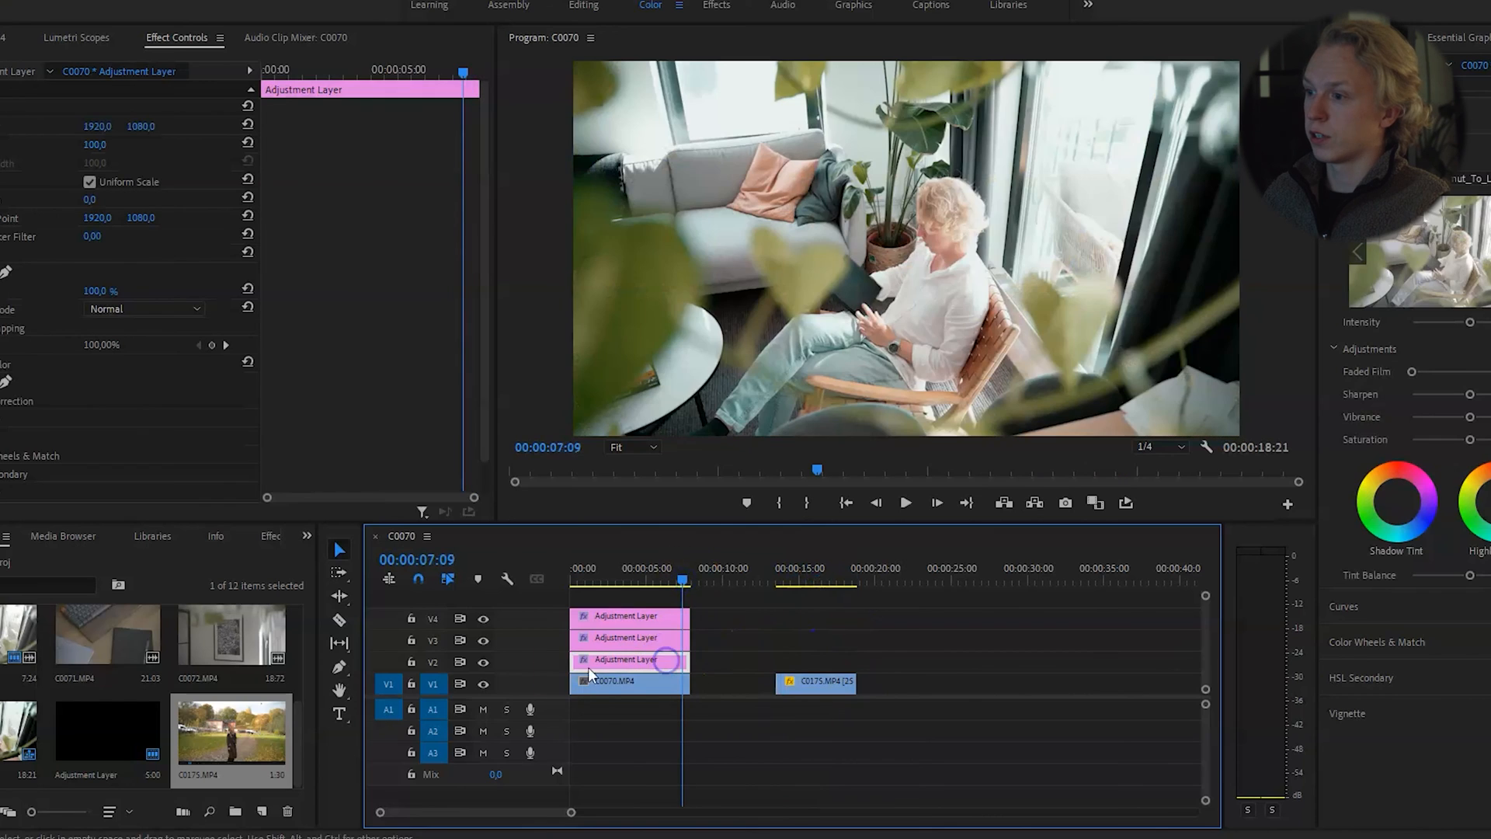
left_click(483, 661)
left_click(484, 661)
left_click(483, 661)
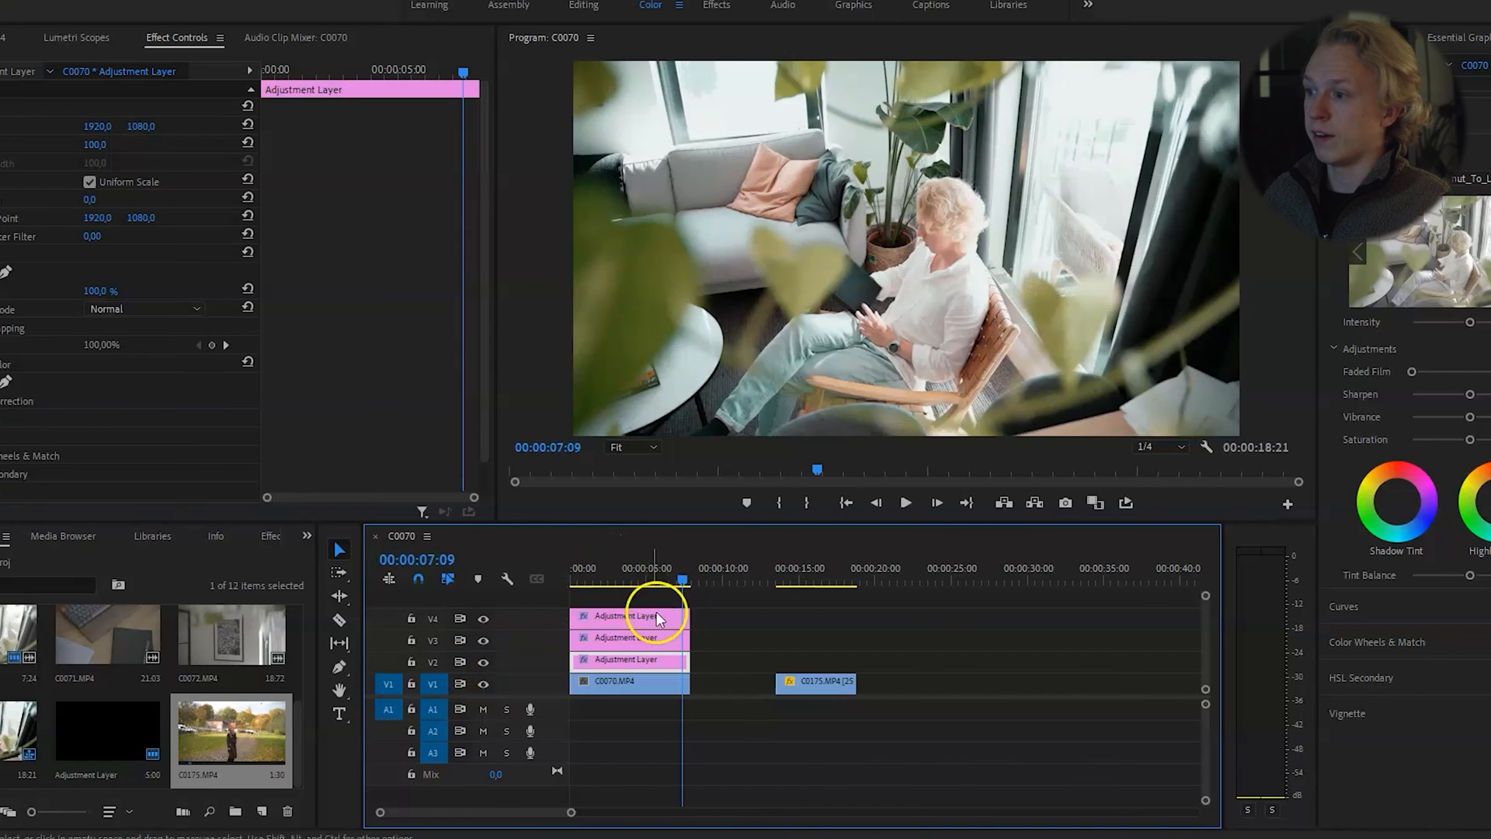
left_click(483, 619)
left_click(483, 640)
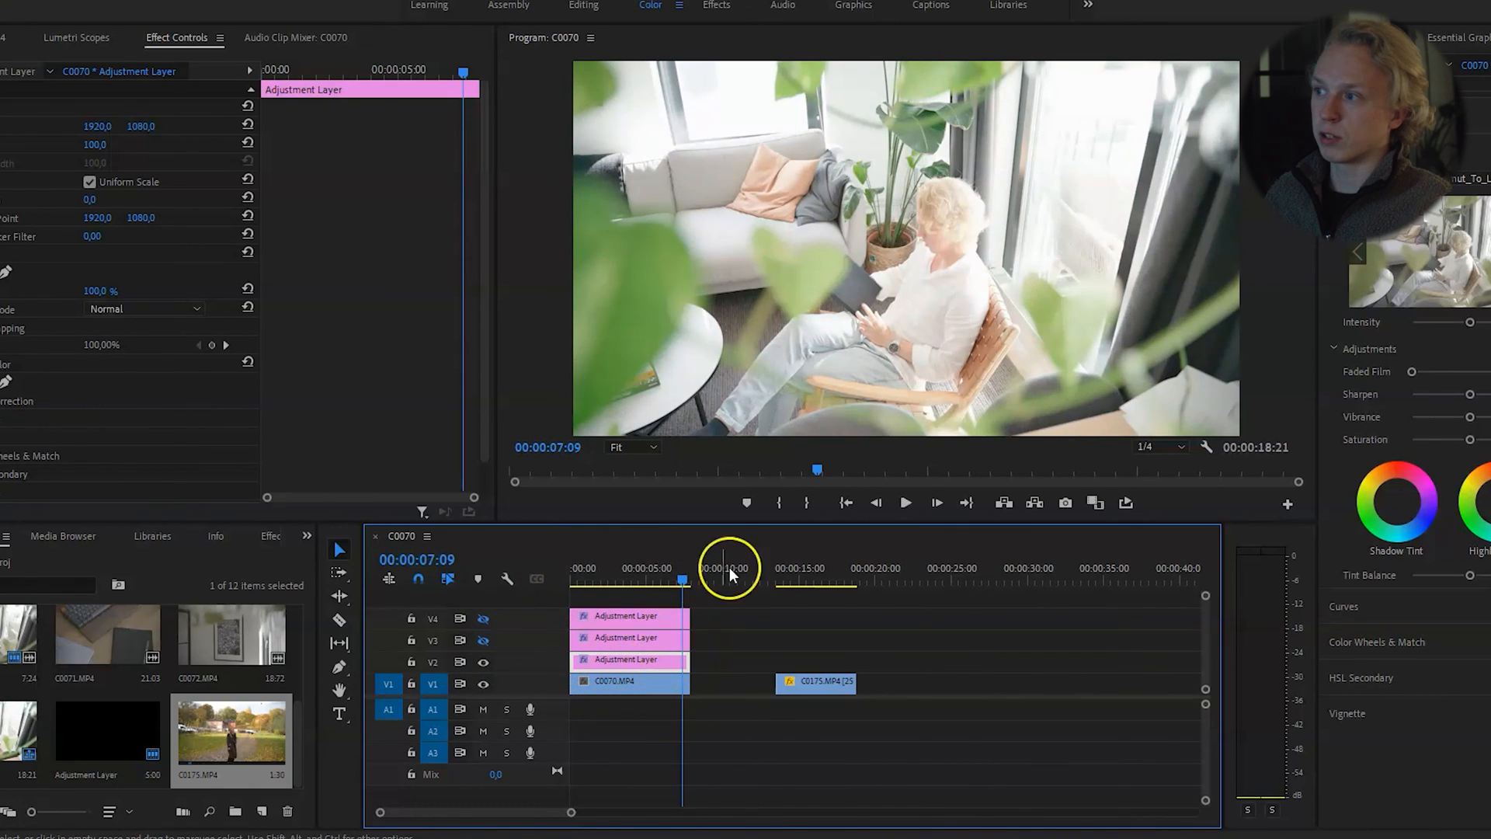
Place a new adjustment layer on V2 above C0175.MP4, matching the clip's length, and select it.
left_click(814, 568)
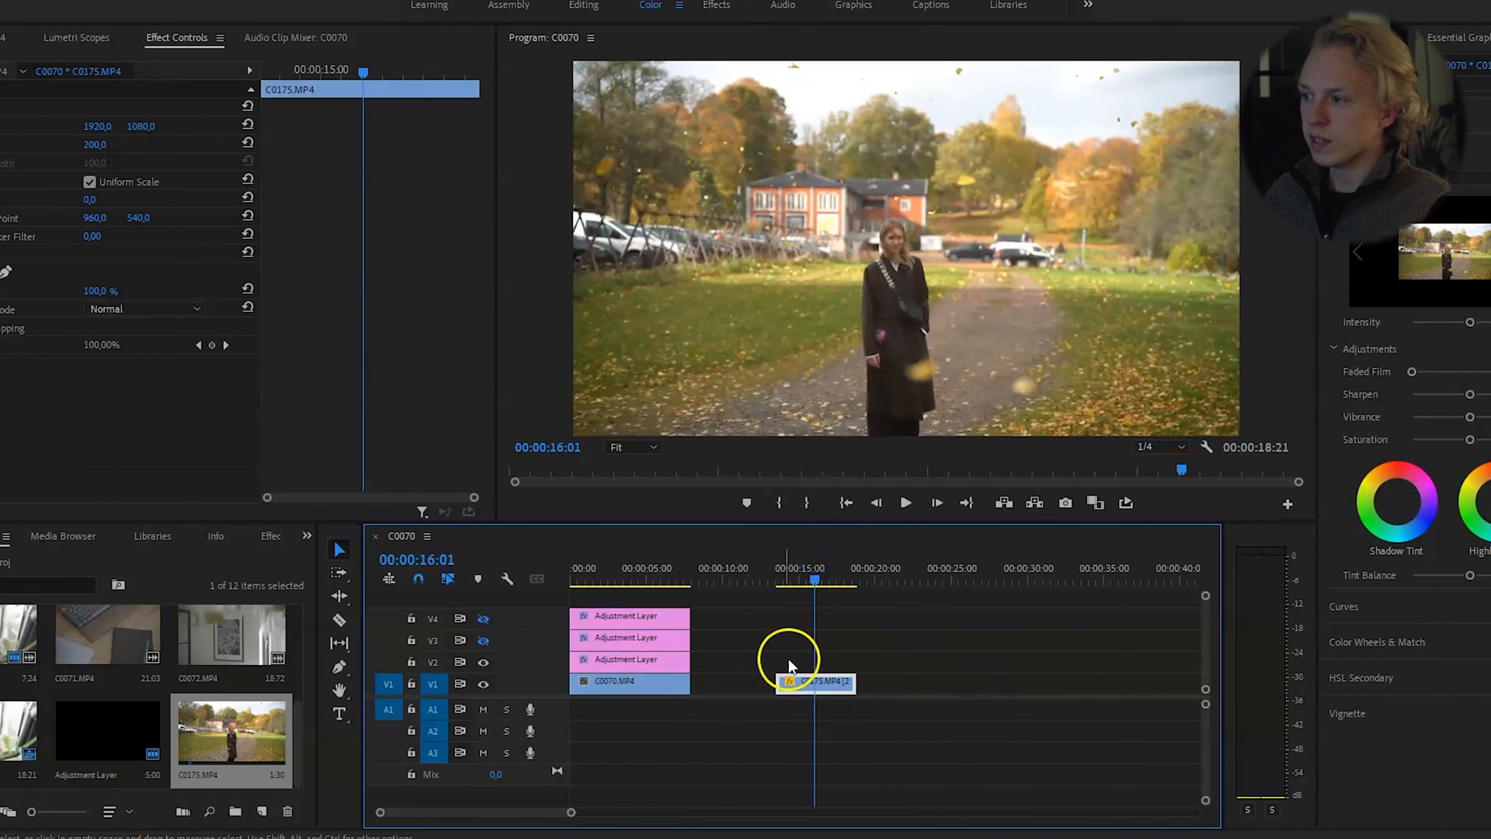
left_click_drag(114, 729, 858, 659)
left_click(810, 664)
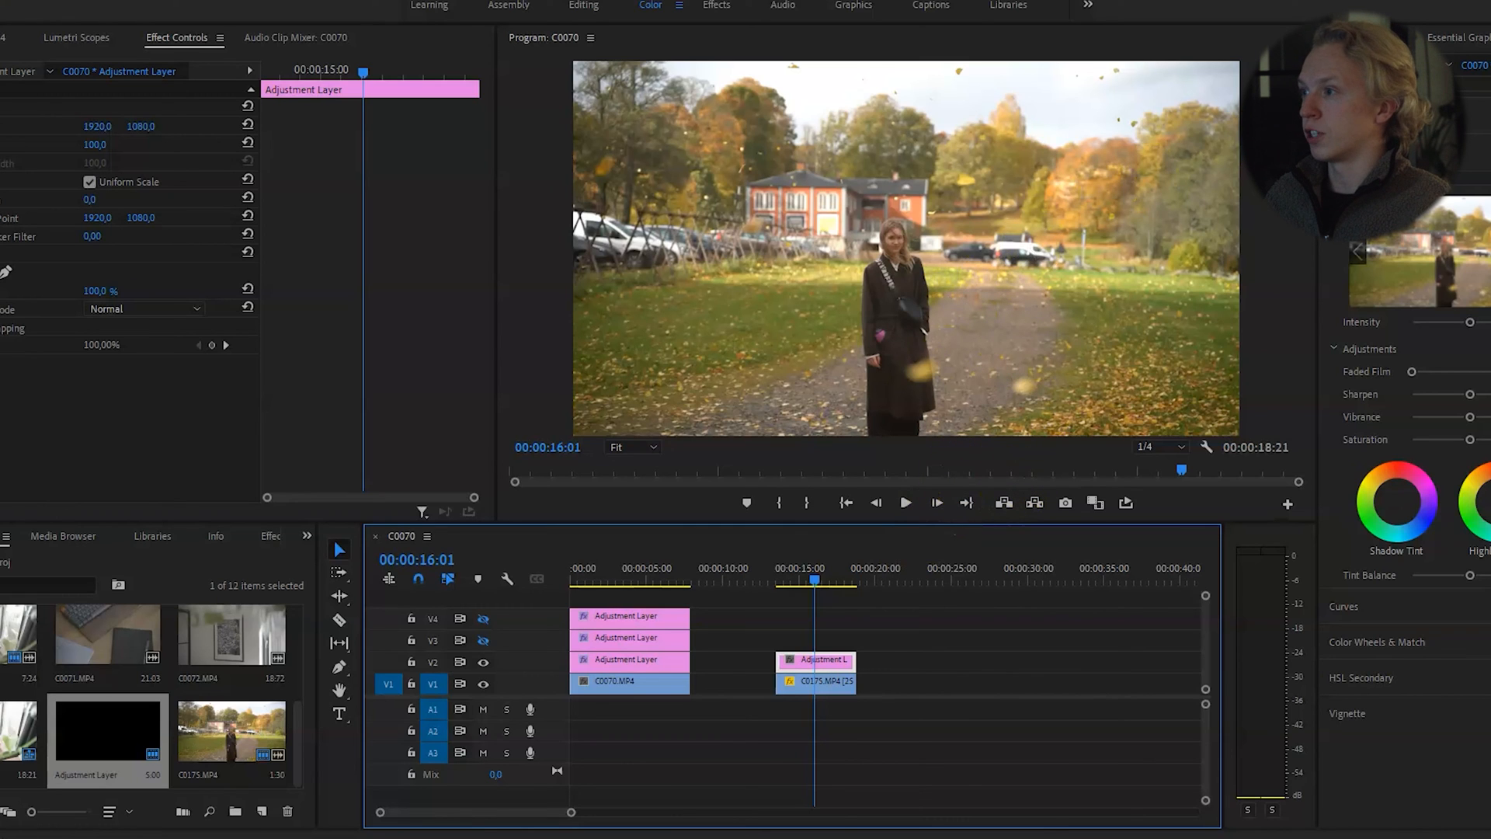
On the V2 layer over C0175.MP4, slightly darken the Shadows and fine-tune Midtones and Highlights luminance with the color wheels.
left_click(1360, 116)
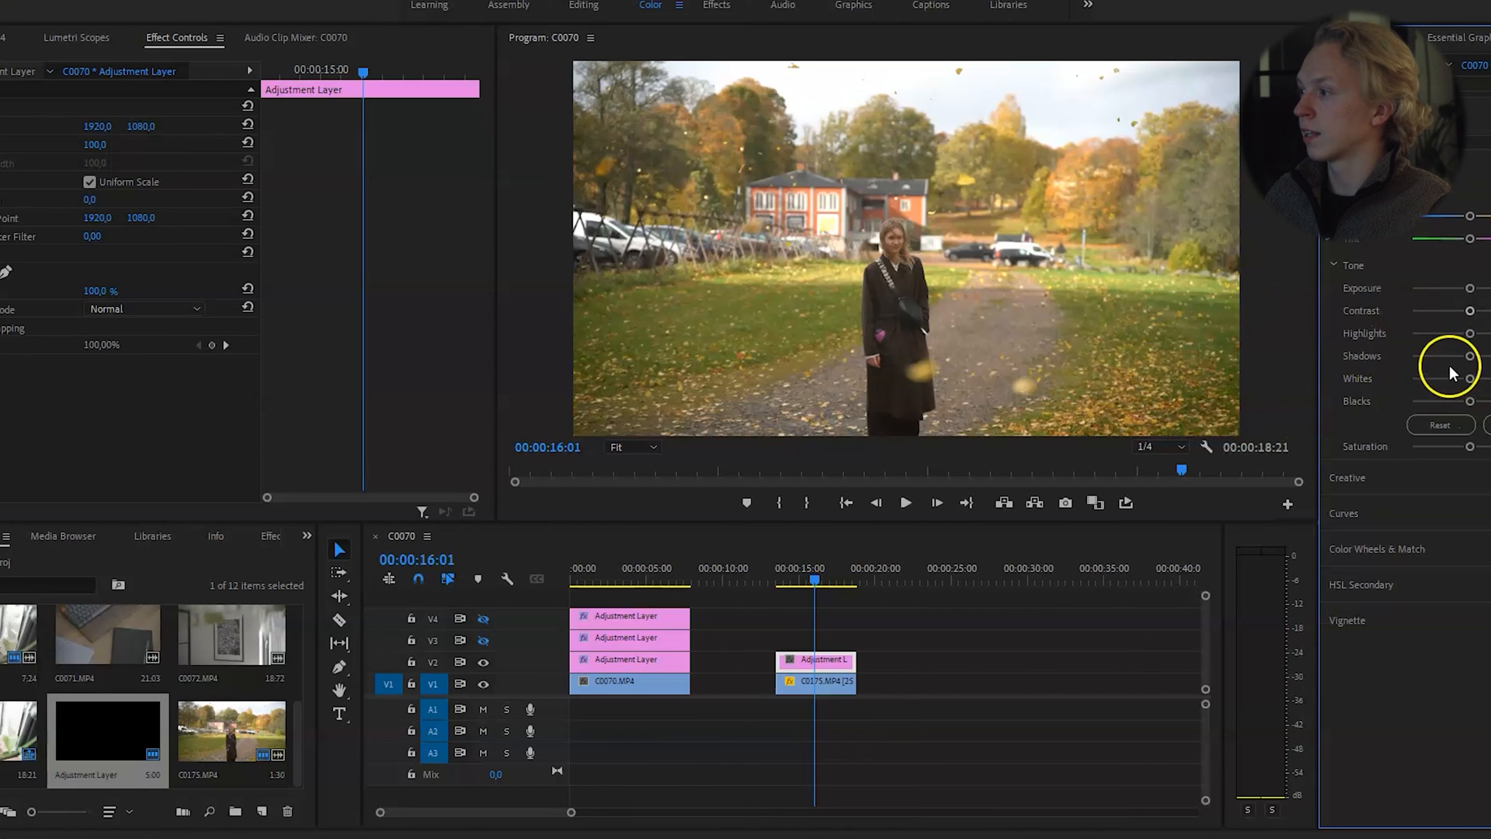
left_click(1377, 559)
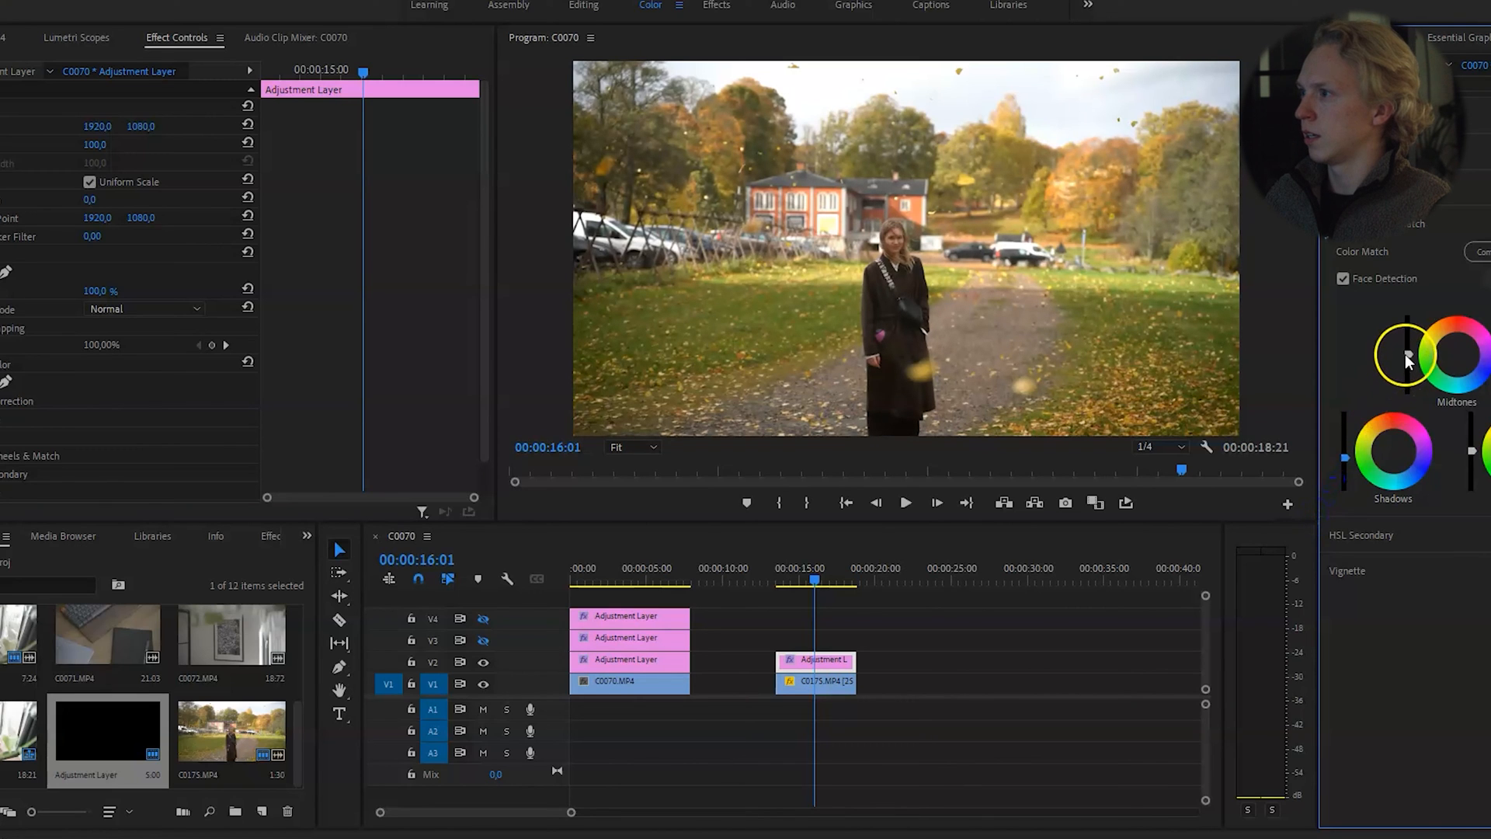
left_click_drag(1471, 452, 1469, 466)
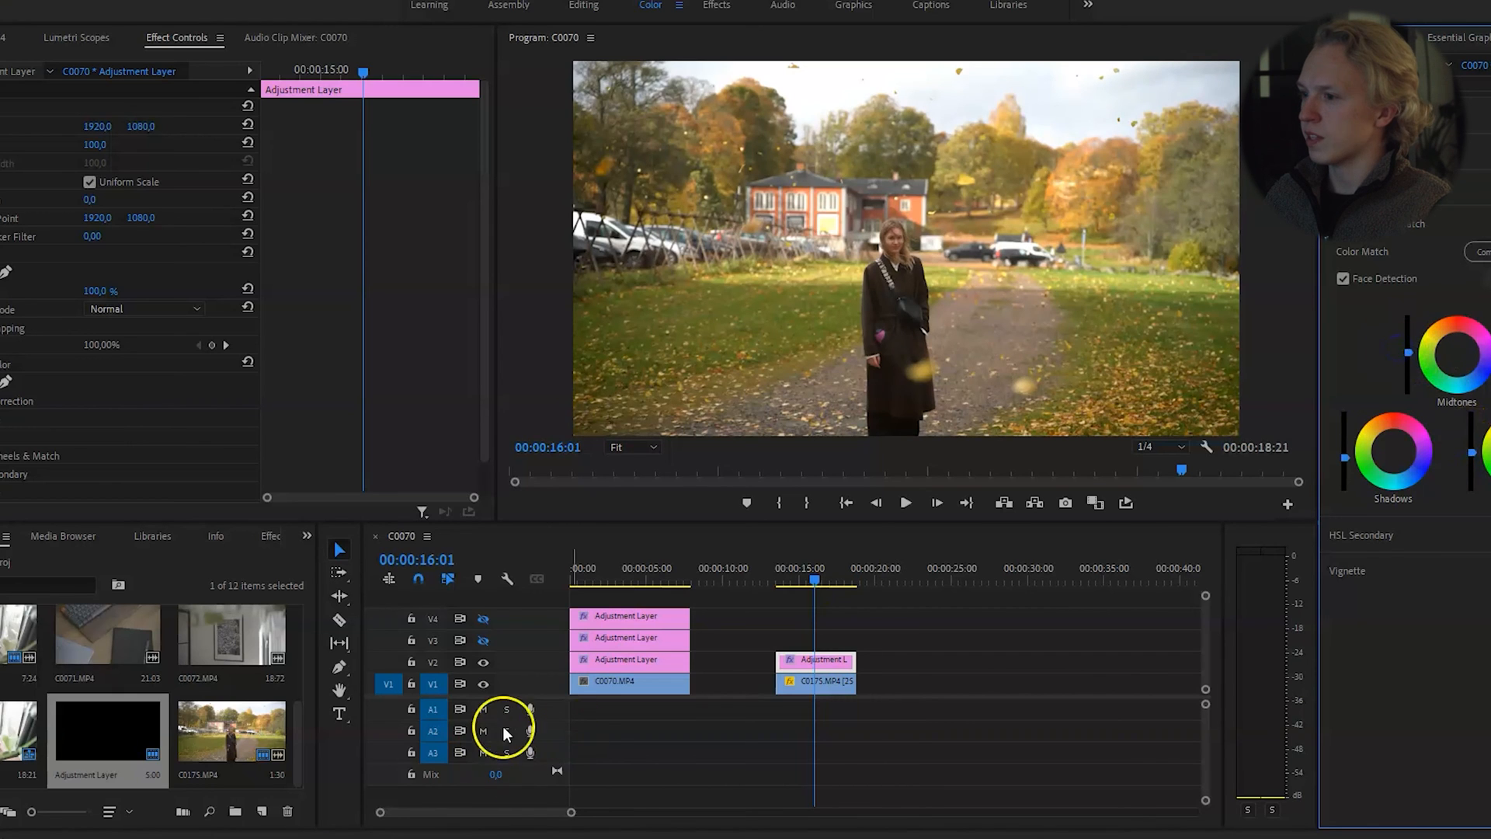
left_click(483, 662)
left_click(849, 640)
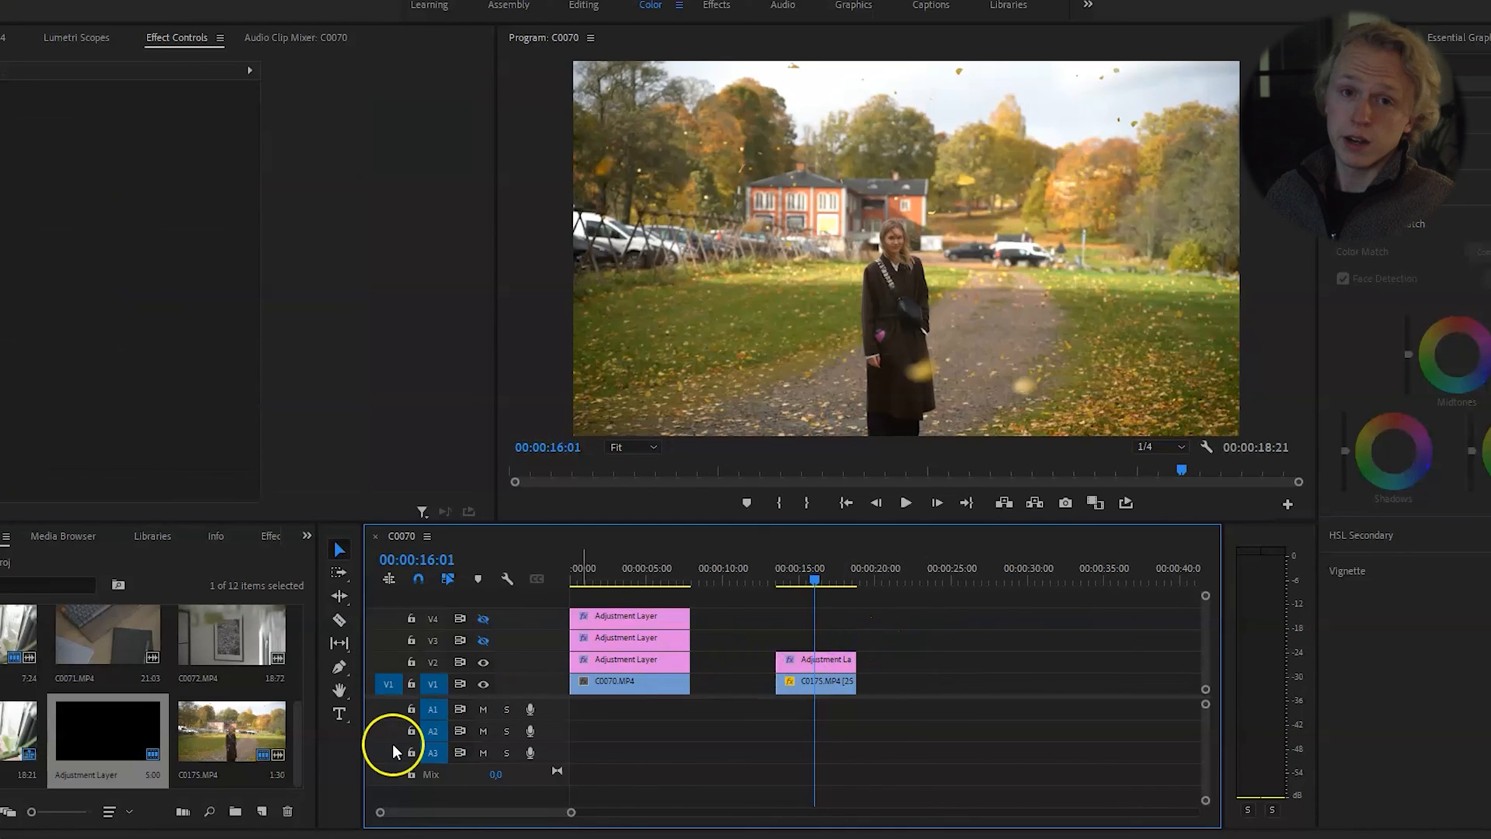
Place another adjustment layer on V3 above C0175.MP4 and load a custom LUT file from disk as its creative look.
left_click_drag(108, 731, 836, 634)
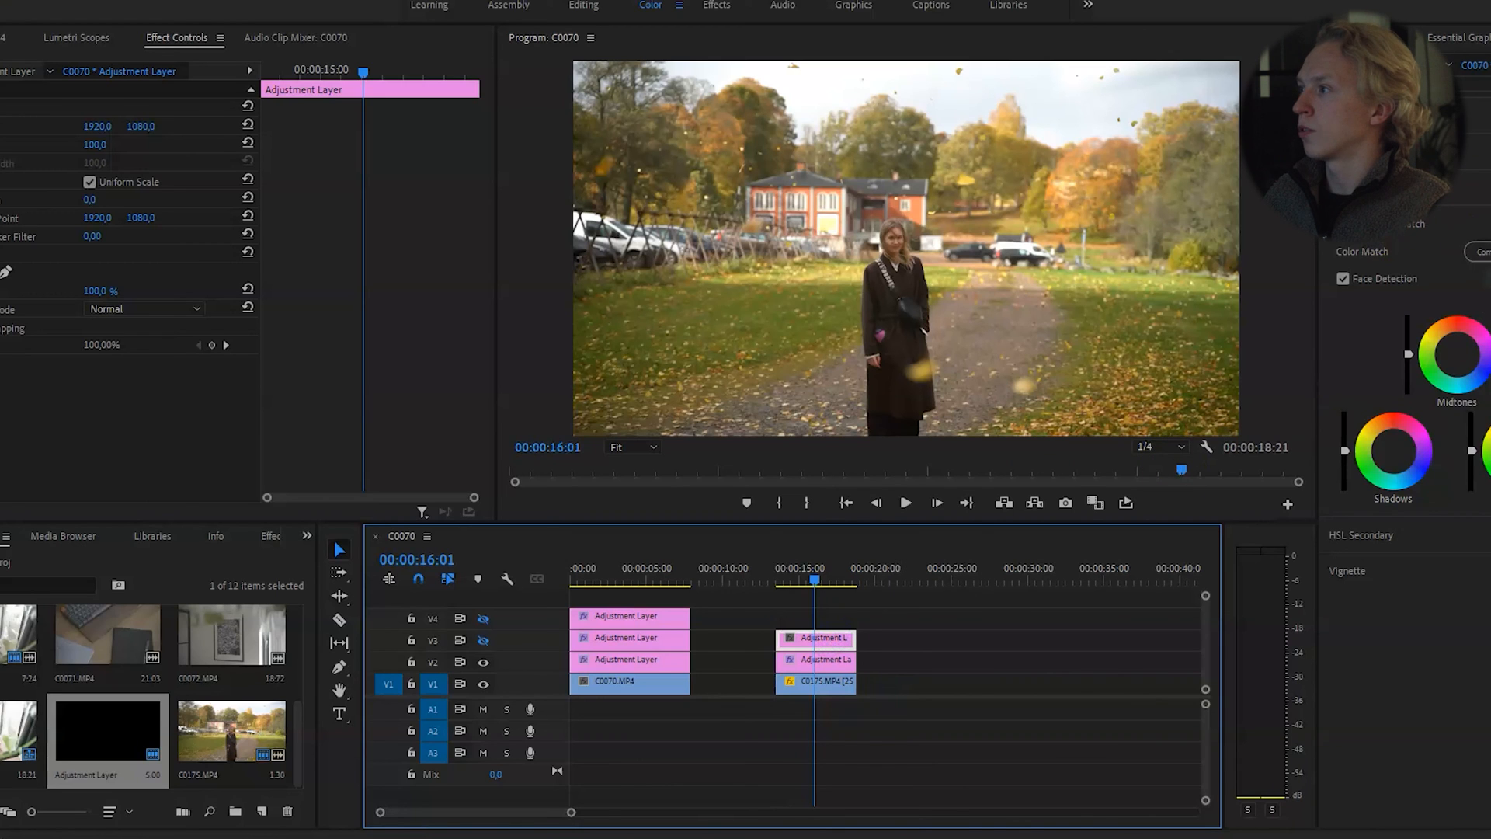
left_click(1347, 152)
left_click(1351, 179)
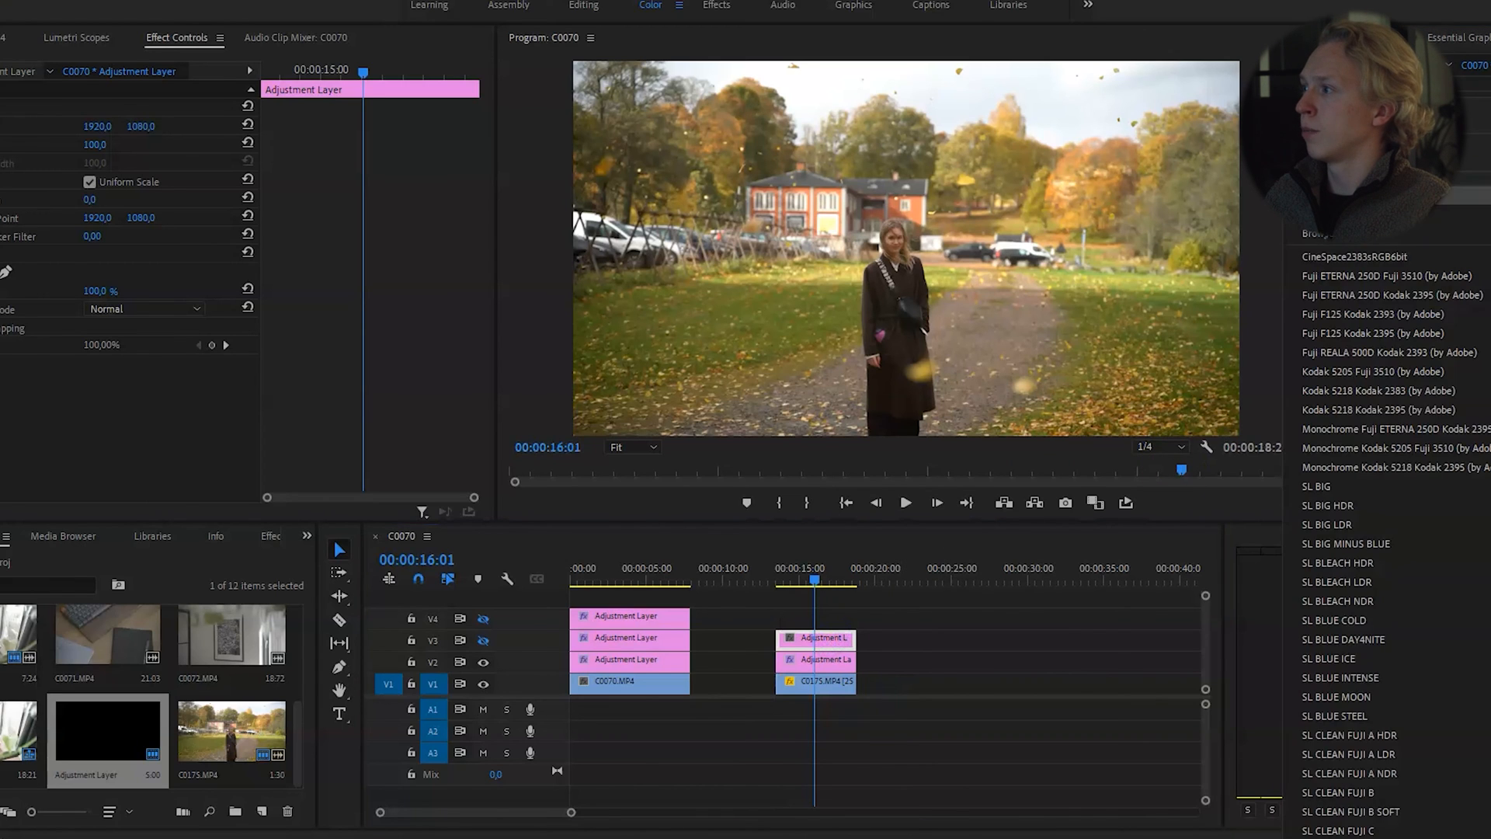
left_click(1332, 239)
double_click(124, 138)
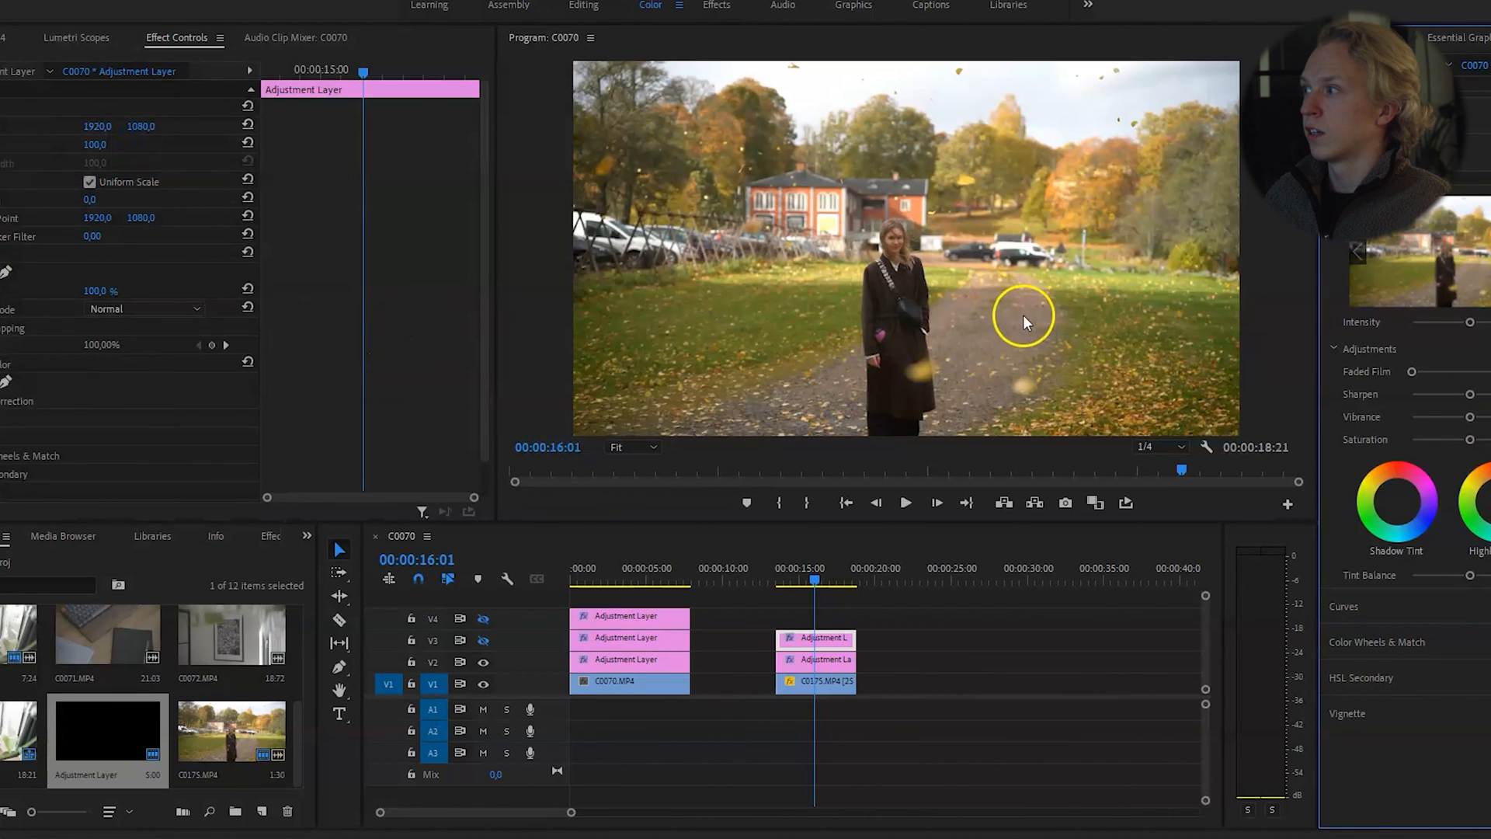
Toggle the visibility of track V3 to compare C0175.MP4 with and without its creative look, ending with the track shown.
left_click(482, 641)
left_click(482, 640)
left_click(483, 640)
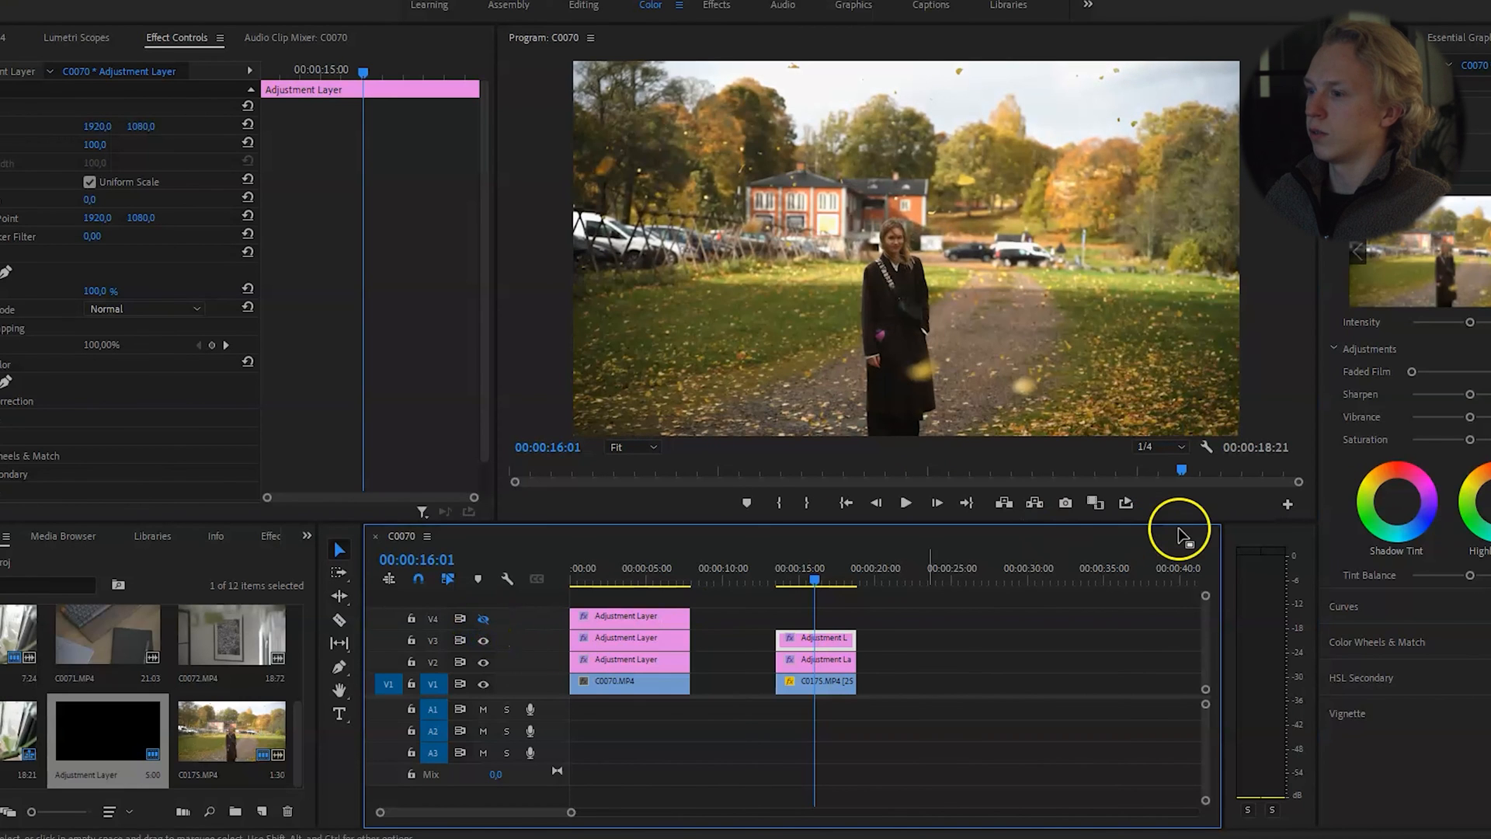
Try the custom LUTs MWL02.cube and MWL03.cube as the creative look on the V3 adjustment layer.
left_click(1465, 178)
left_click(1367, 216)
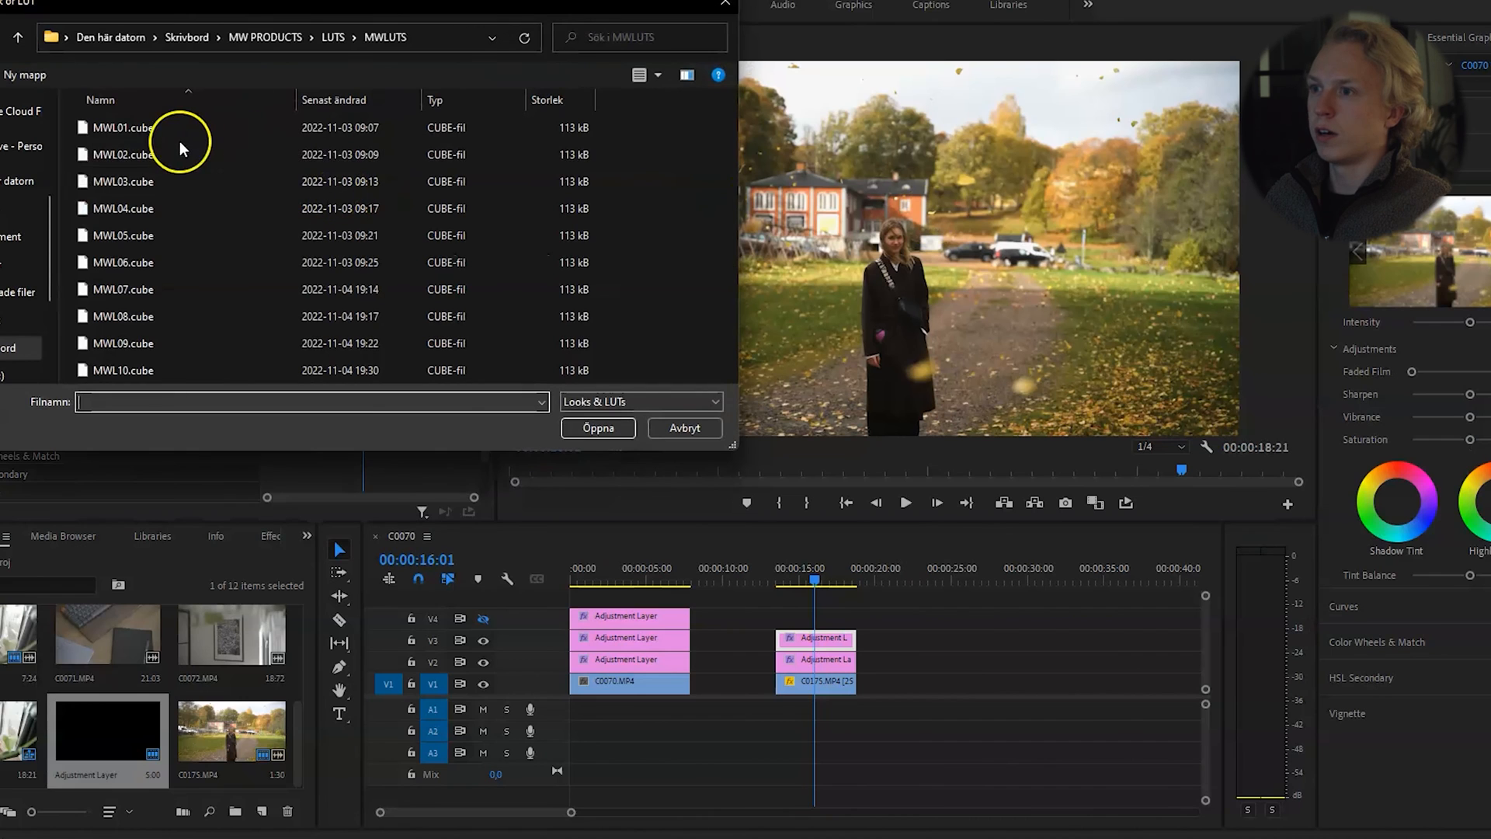
left_click(157, 153)
double_click(157, 153)
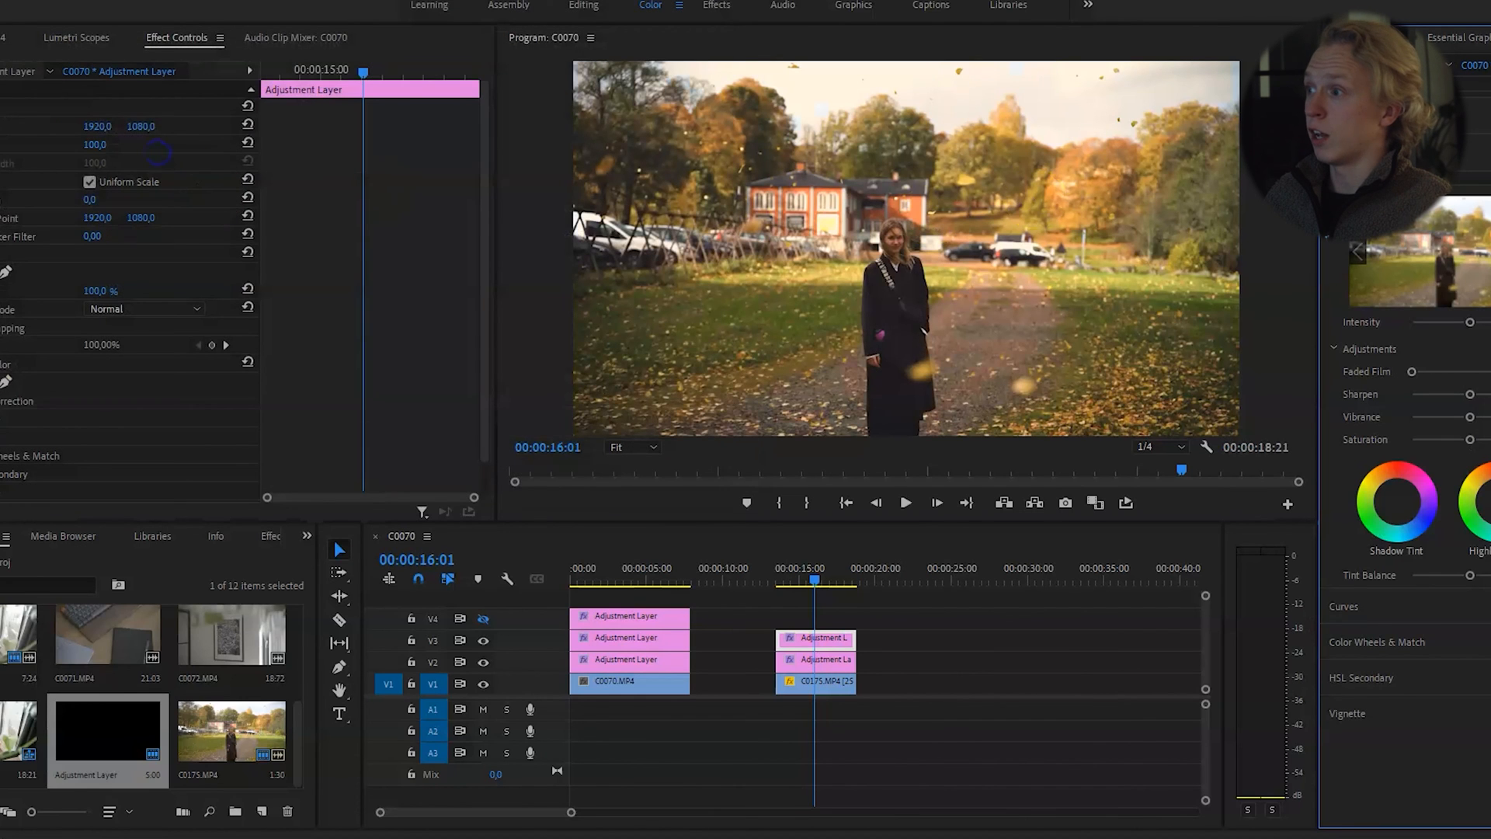
left_click(1465, 178)
left_click(1367, 215)
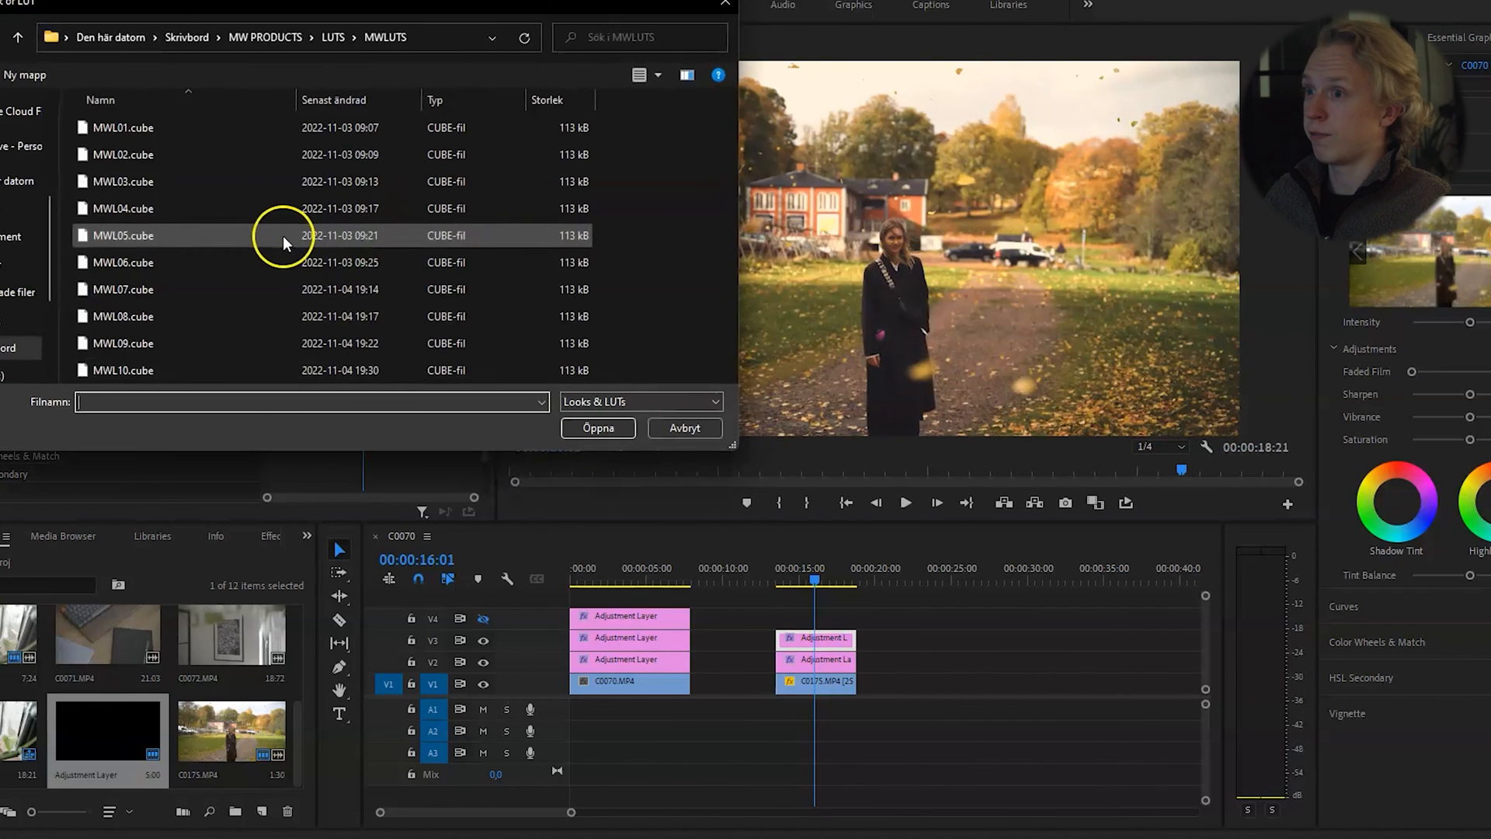
left_click(156, 182)
double_click(156, 182)
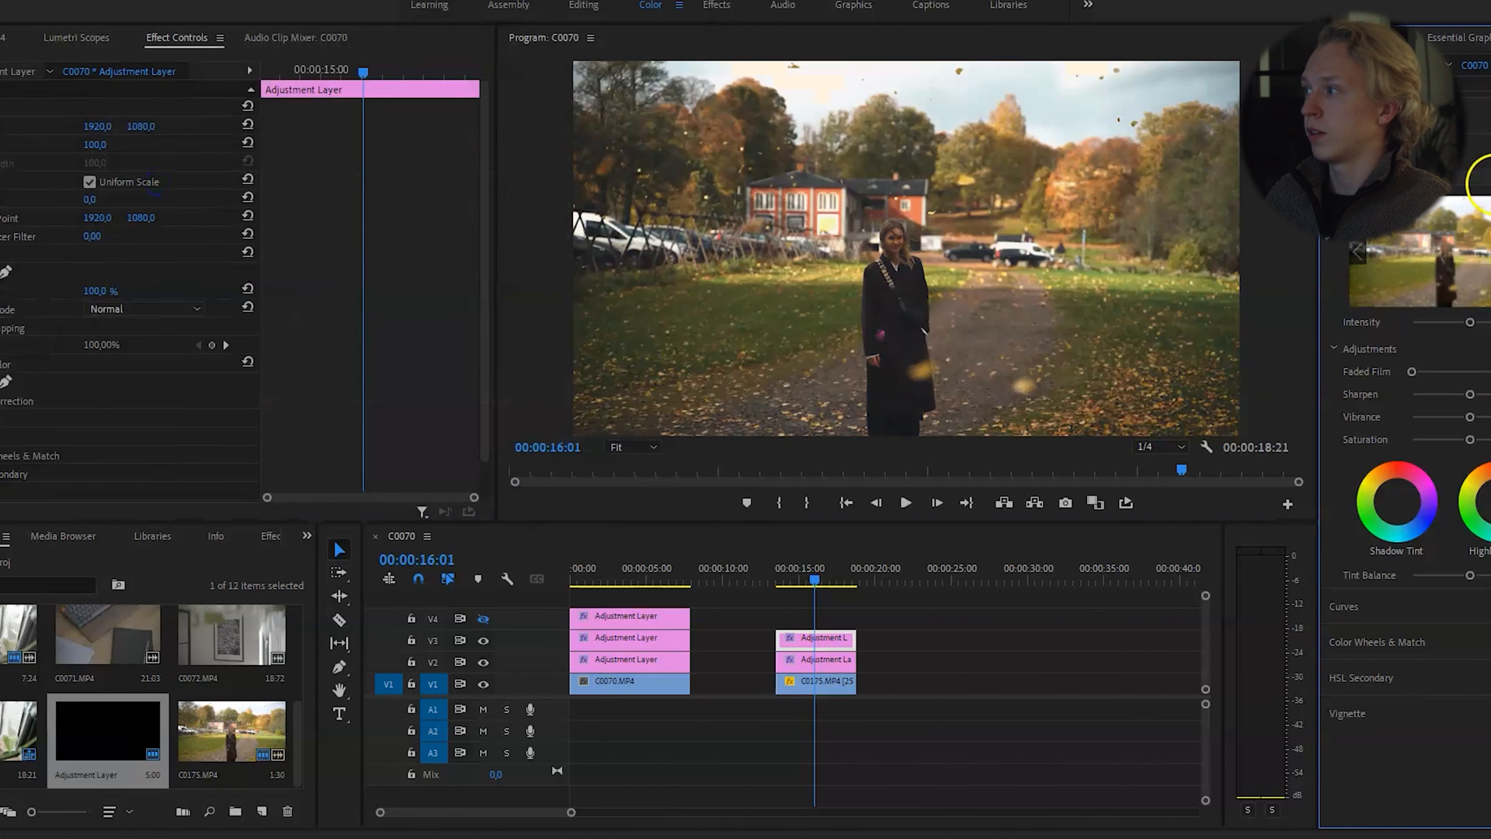
Try the custom LUTs MWL04.cube and MWL05.cube as the creative look on the V3 layer above C0175.MP4.
left_click(1465, 179)
left_click(1342, 239)
left_click(1465, 179)
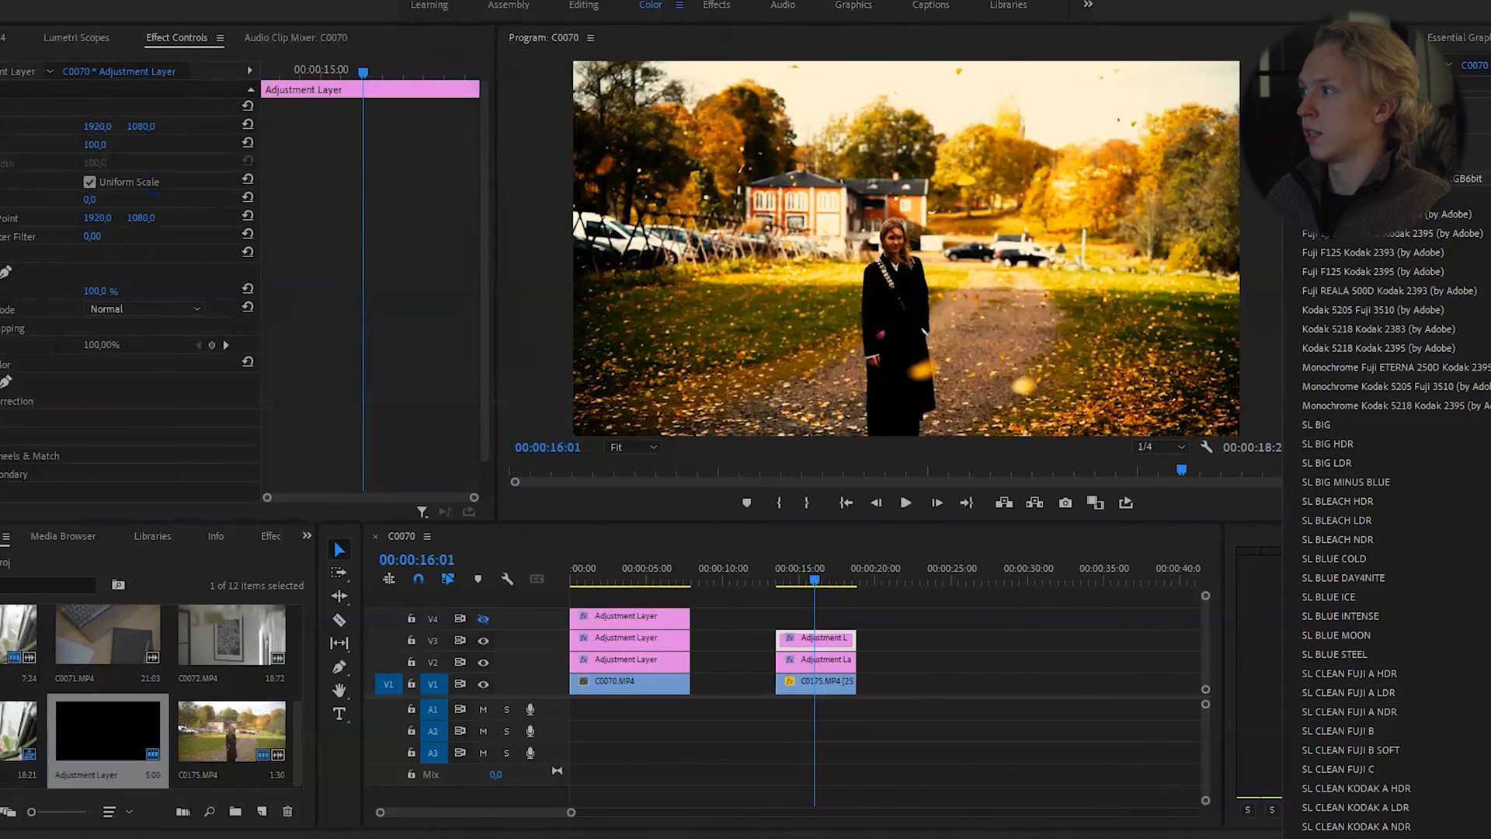
left_click(1355, 233)
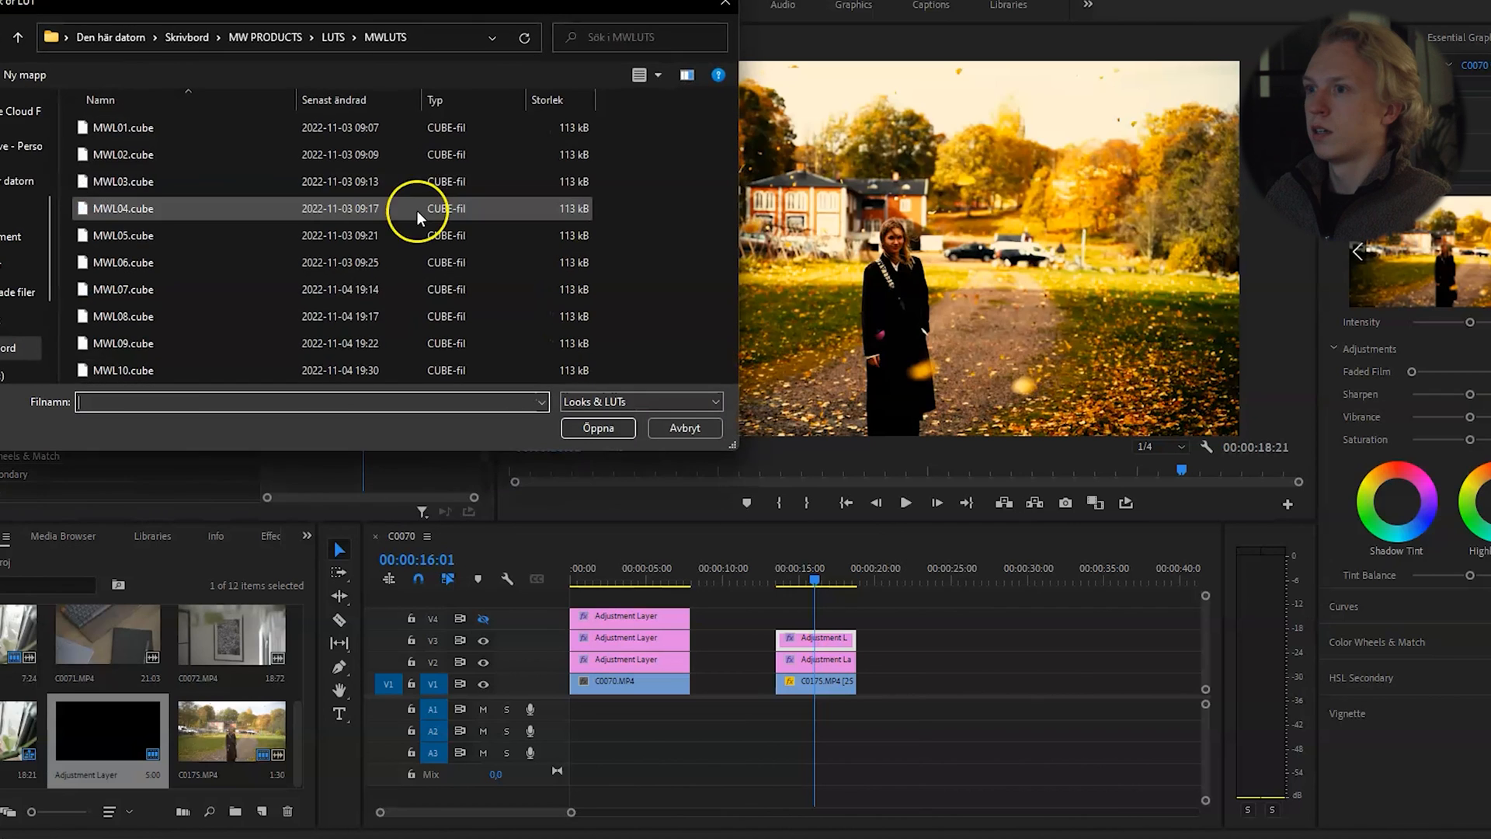
double_click(119, 208)
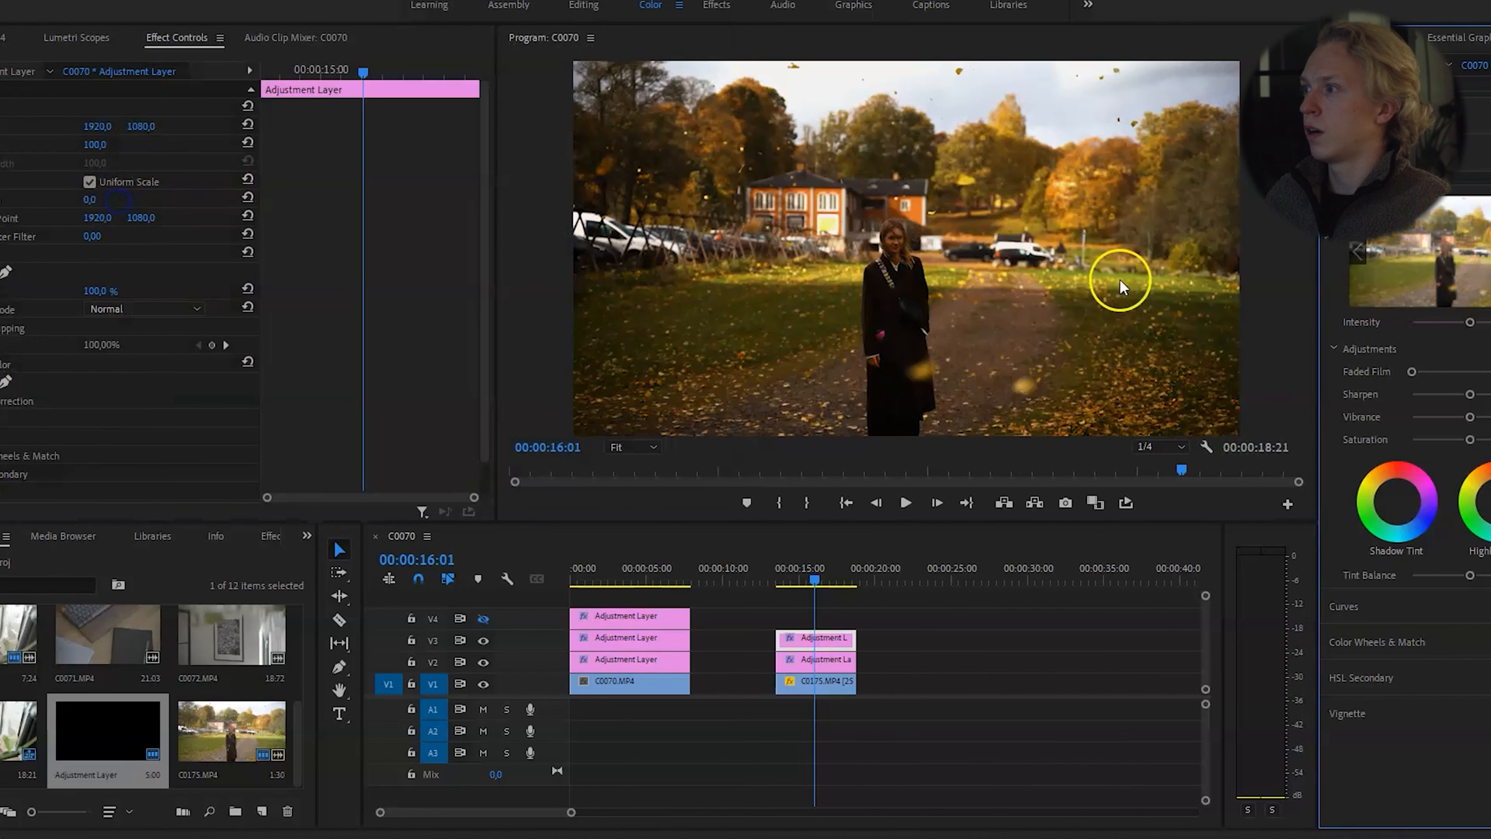
left_click(1465, 179)
left_click(1355, 234)
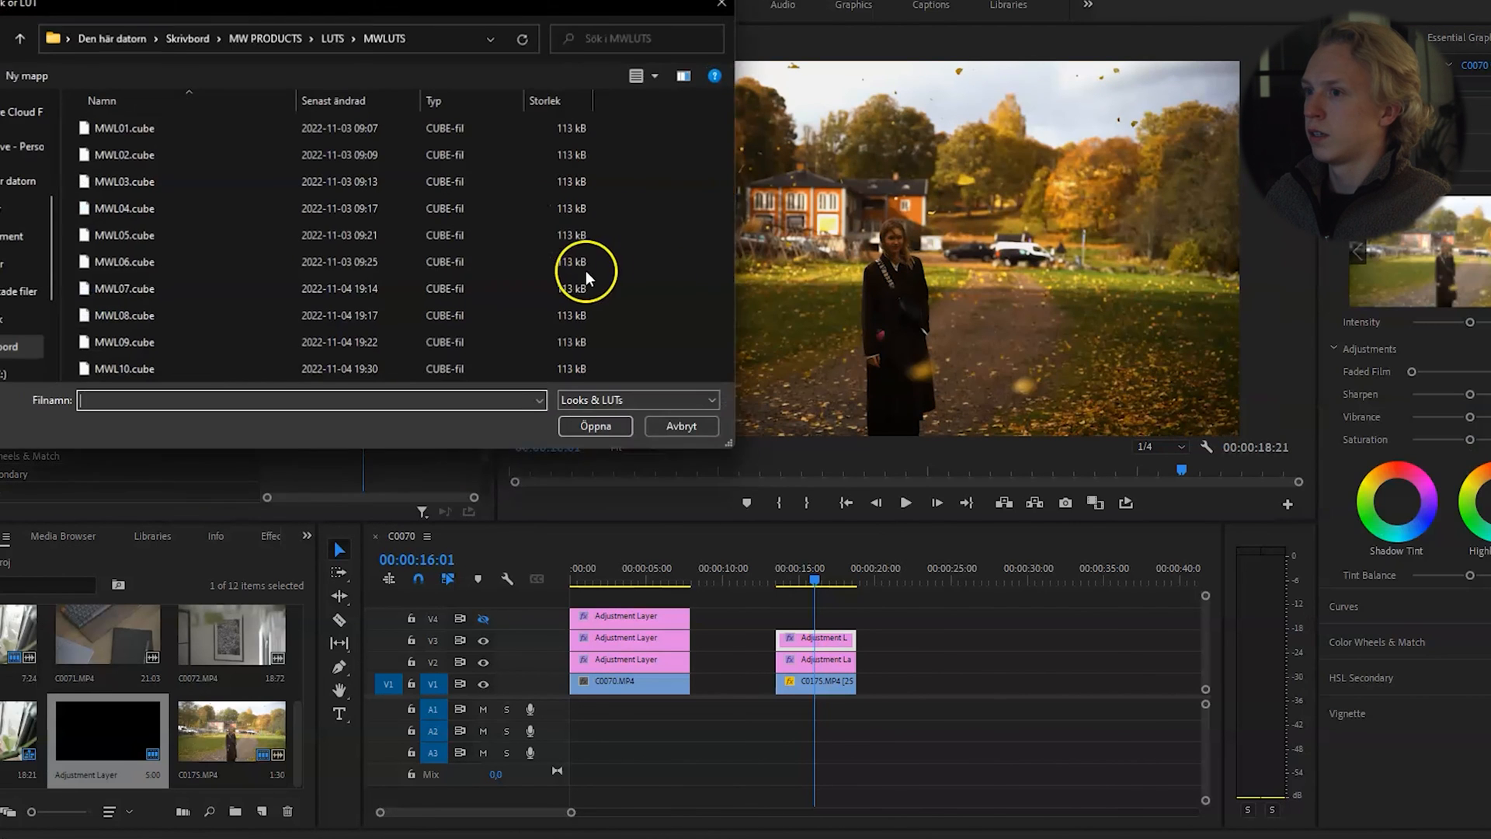
double_click(166, 235)
Try the custom LUTs MWL06.cube, MWL07.cube and MWL08.cube as the V3 layer's creative look.
left_click(1465, 179)
left_click(1355, 234)
double_click(119, 257)
left_click(1465, 178)
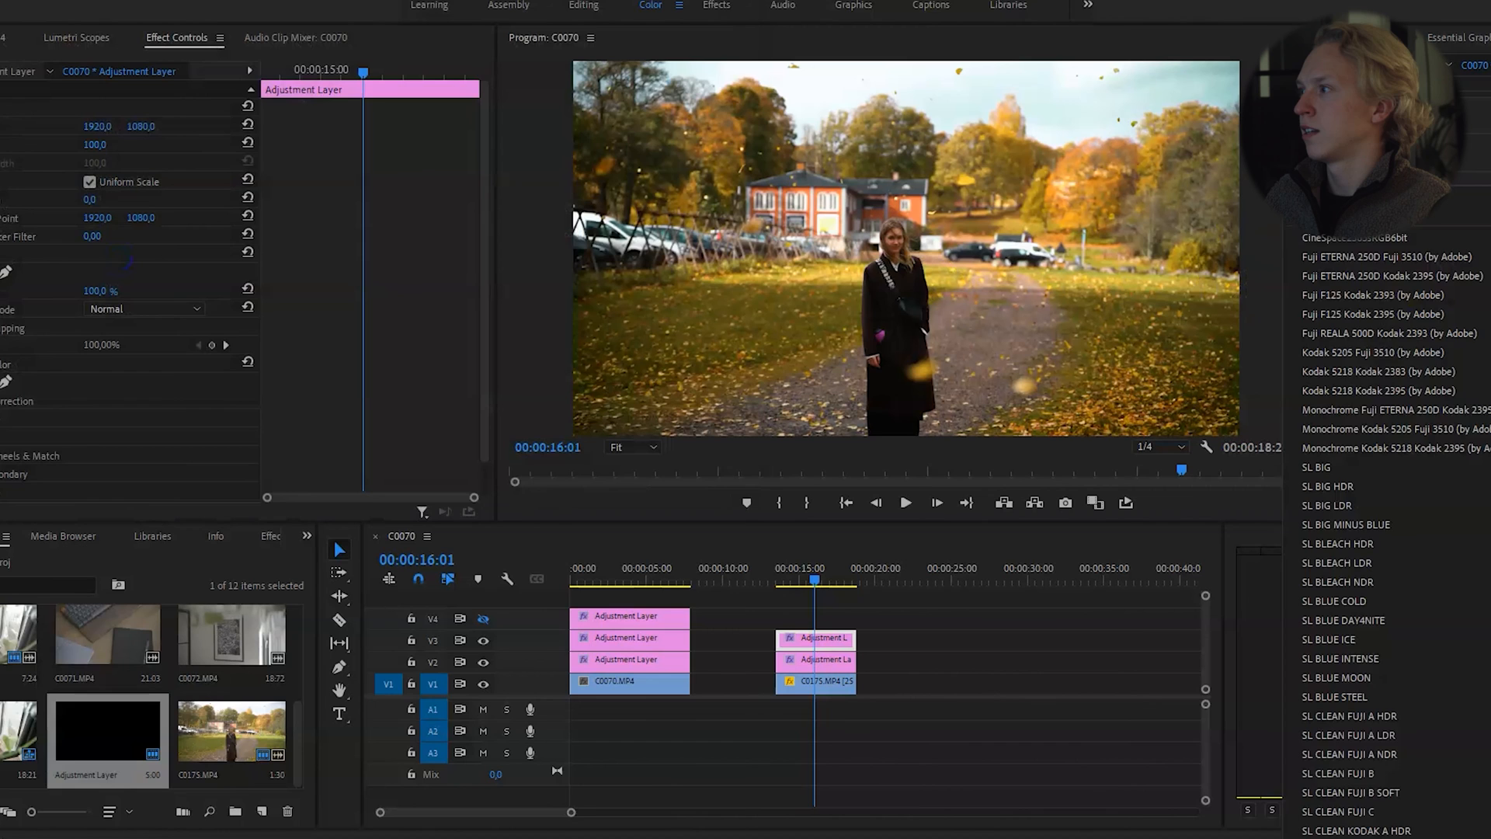
left_click(1334, 226)
double_click(142, 292)
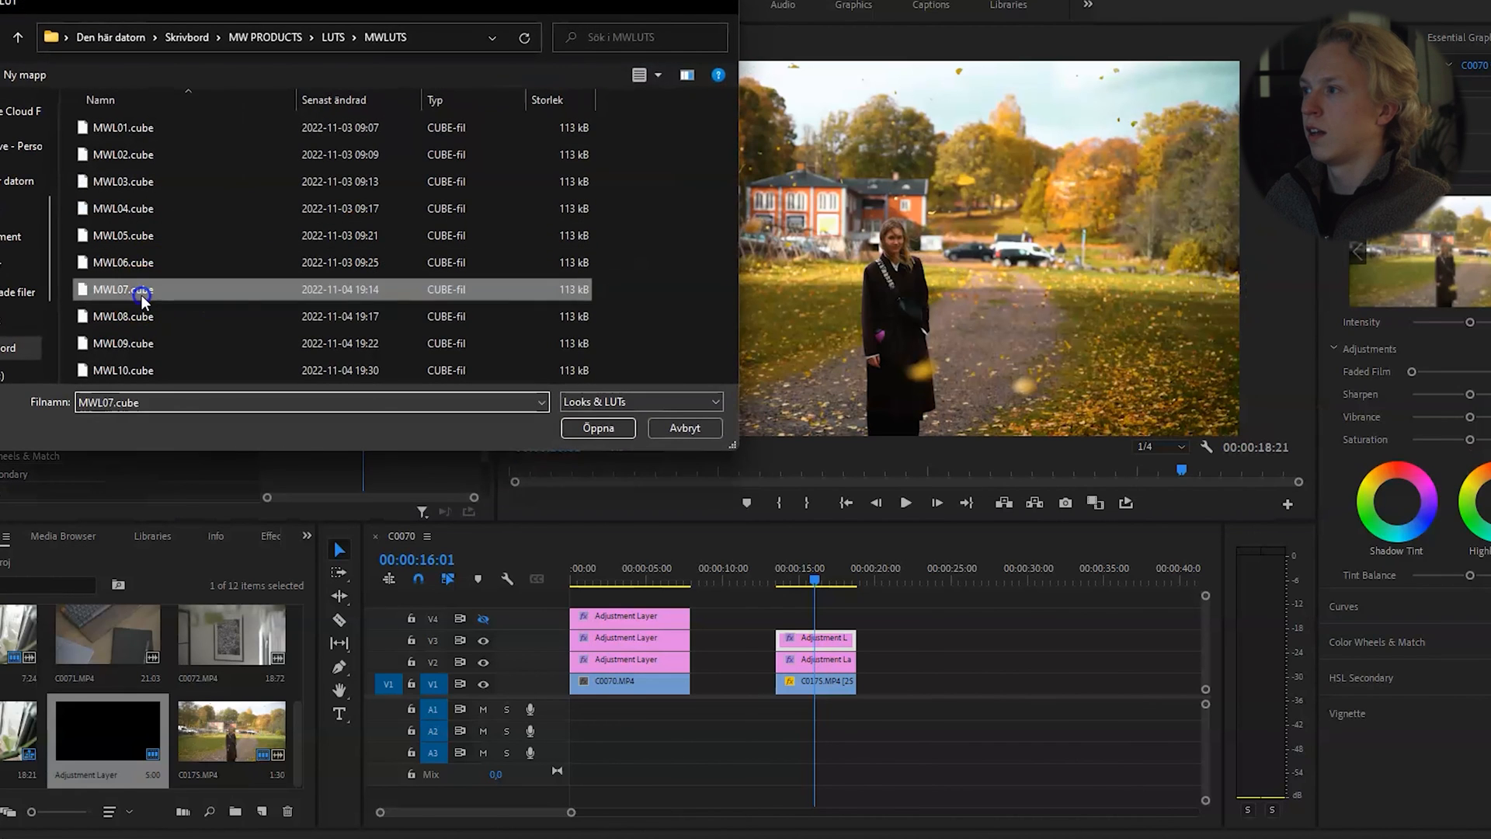
left_click(1464, 179)
left_click(1336, 234)
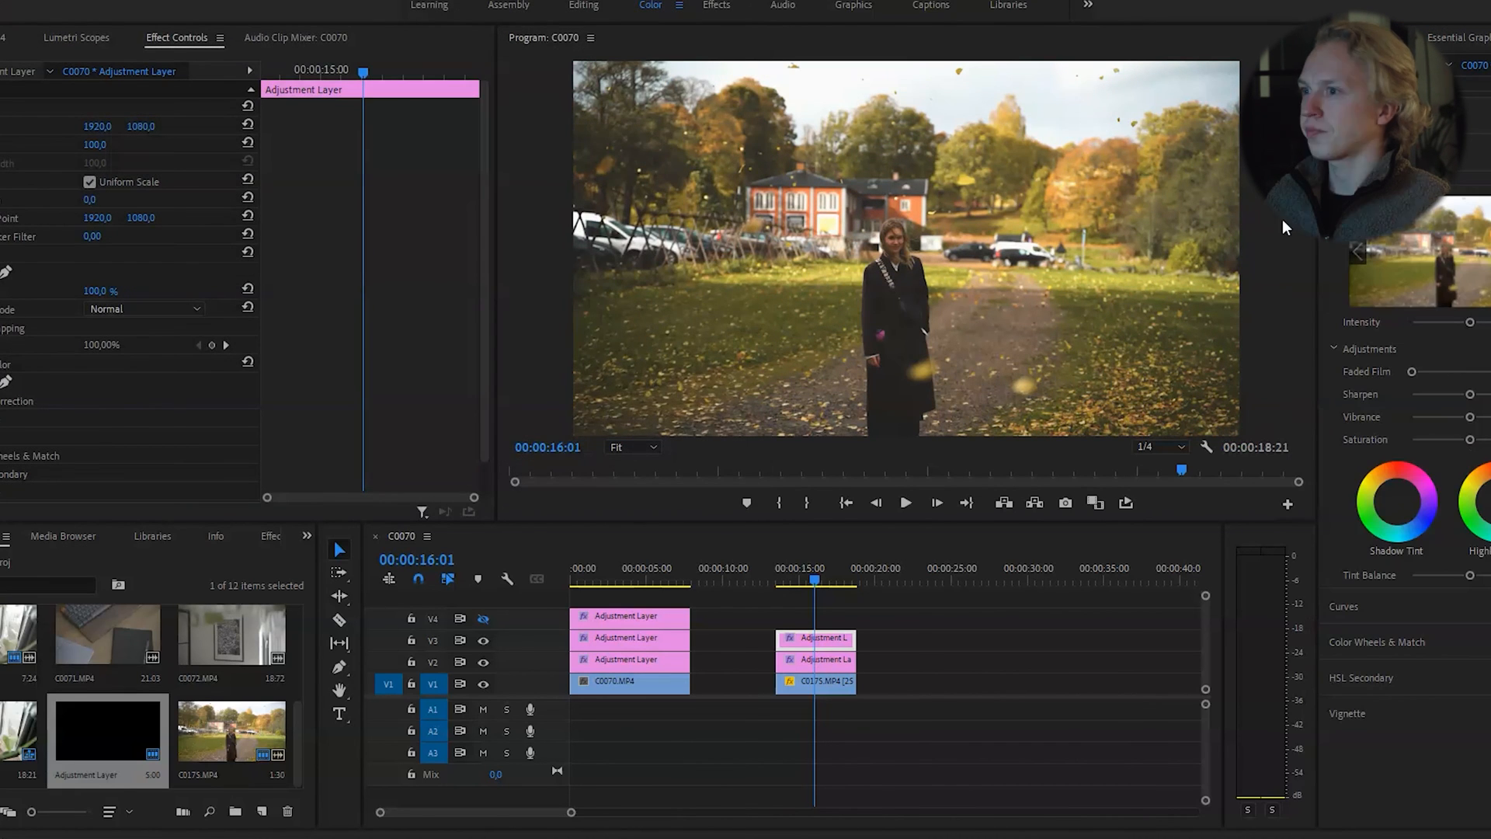
double_click(134, 312)
Try the custom LUTs MWL09.cube and MWL10.cube on the V3 adjustment layer.
left_click(1457, 174)
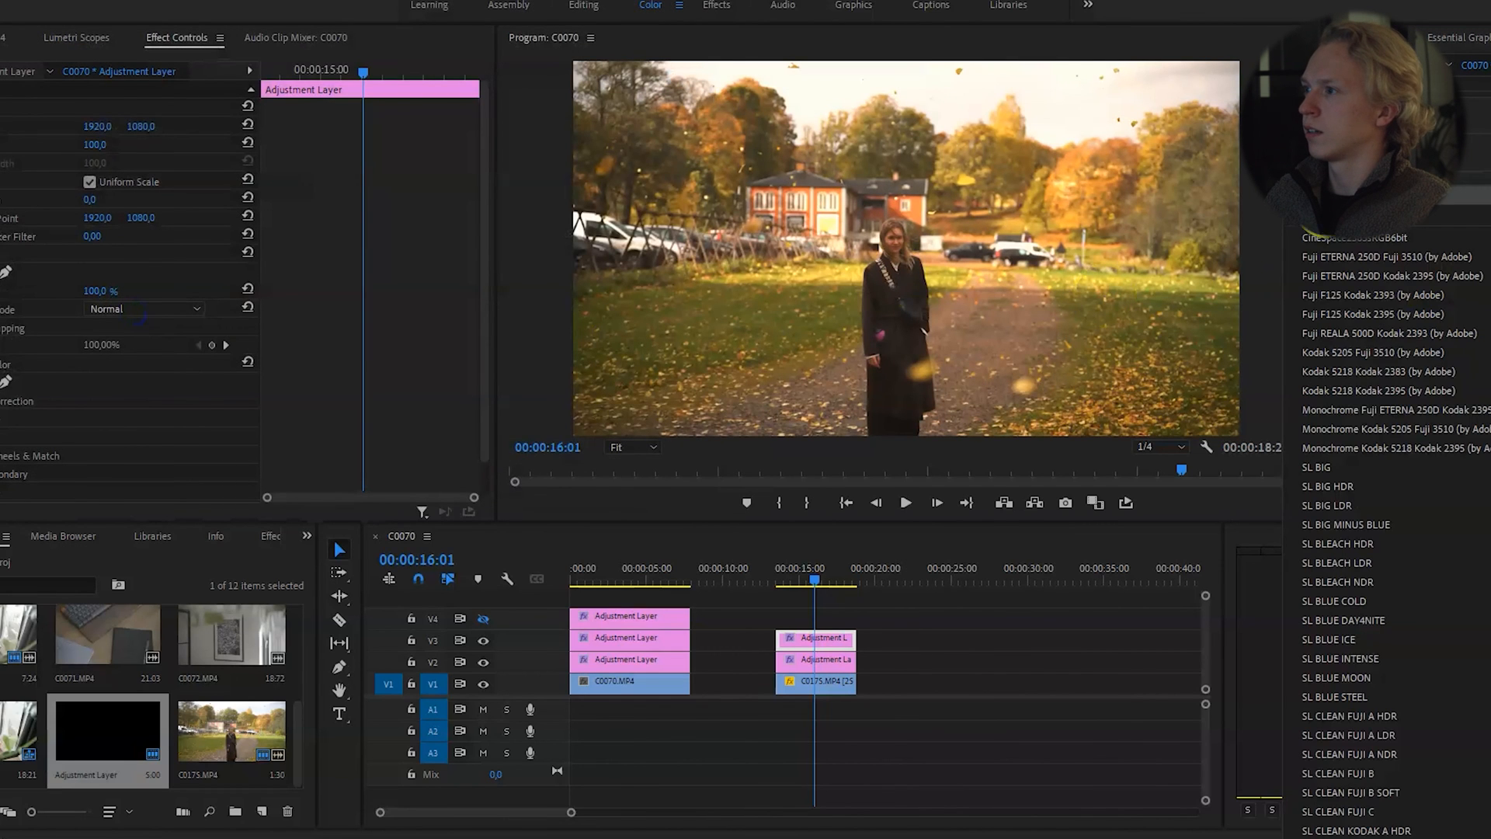
left_click(1321, 199)
double_click(130, 347)
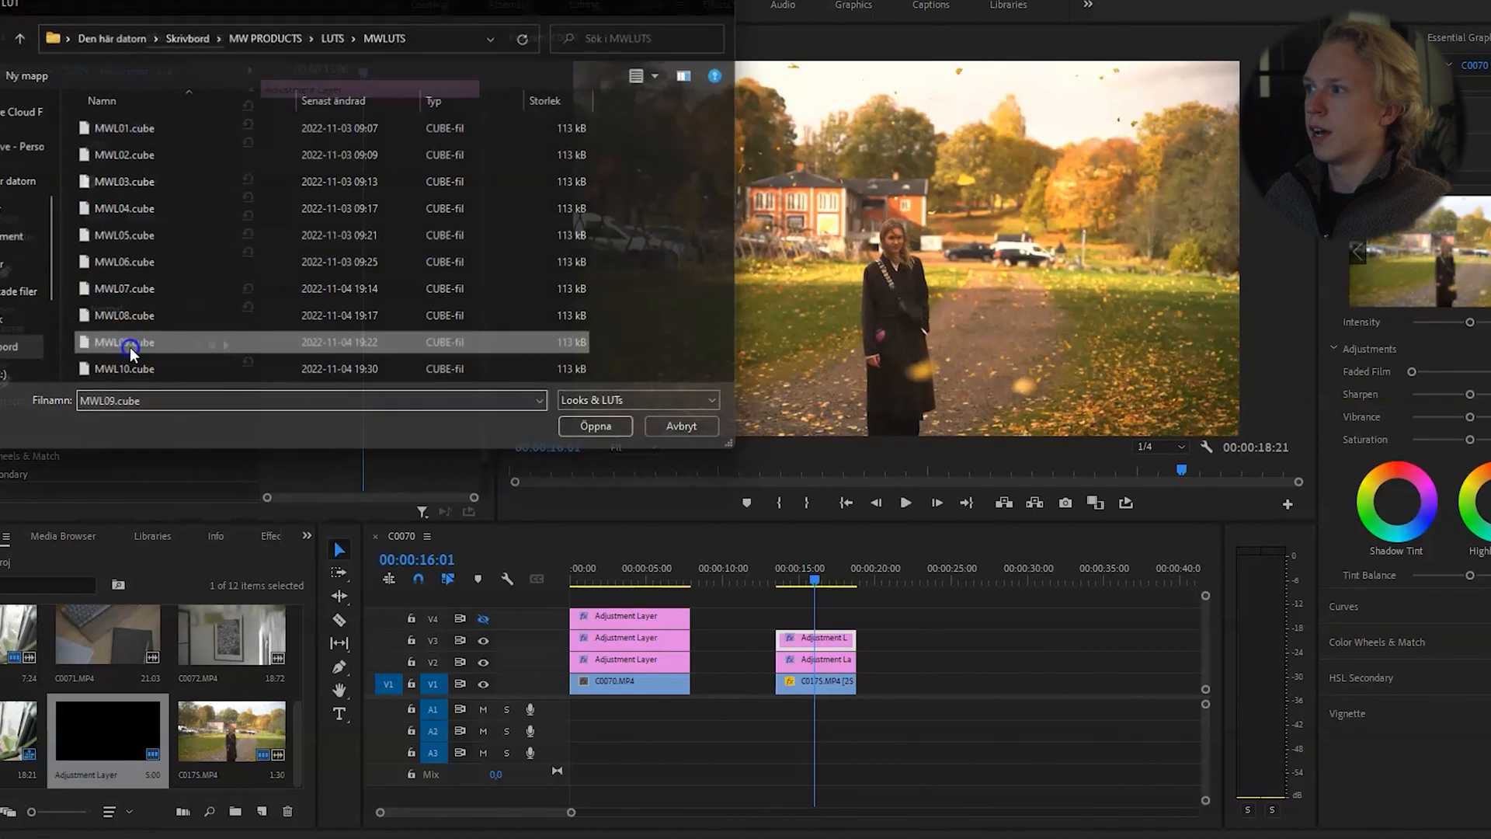
left_click(1456, 175)
left_click(1332, 214)
double_click(153, 370)
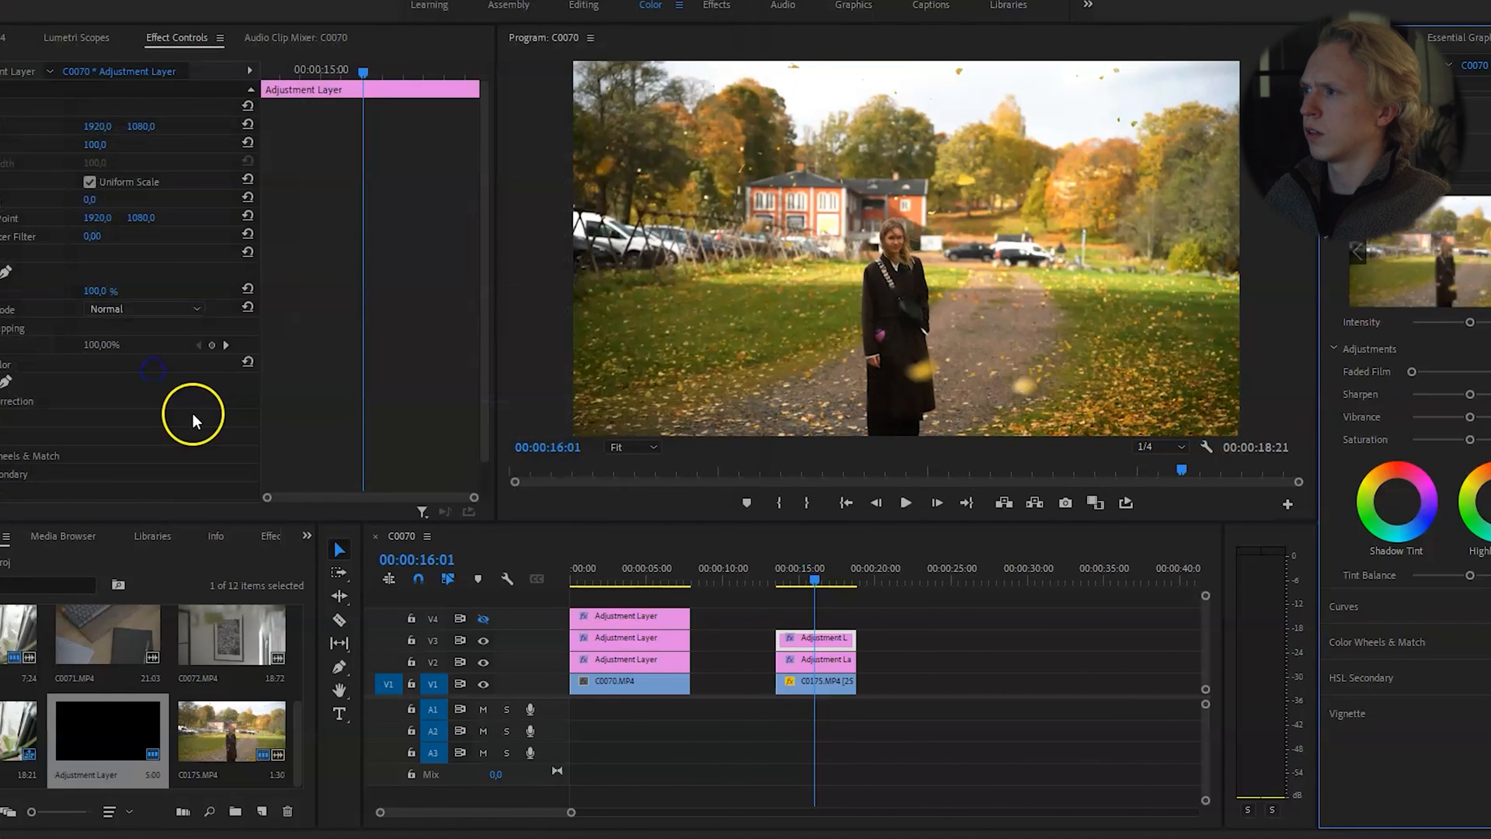
Load MWL04.cube from disk as the creative look of the V3 adjustment layer above C0175.MP4.
left_click(1473, 203)
left_click(1332, 214)
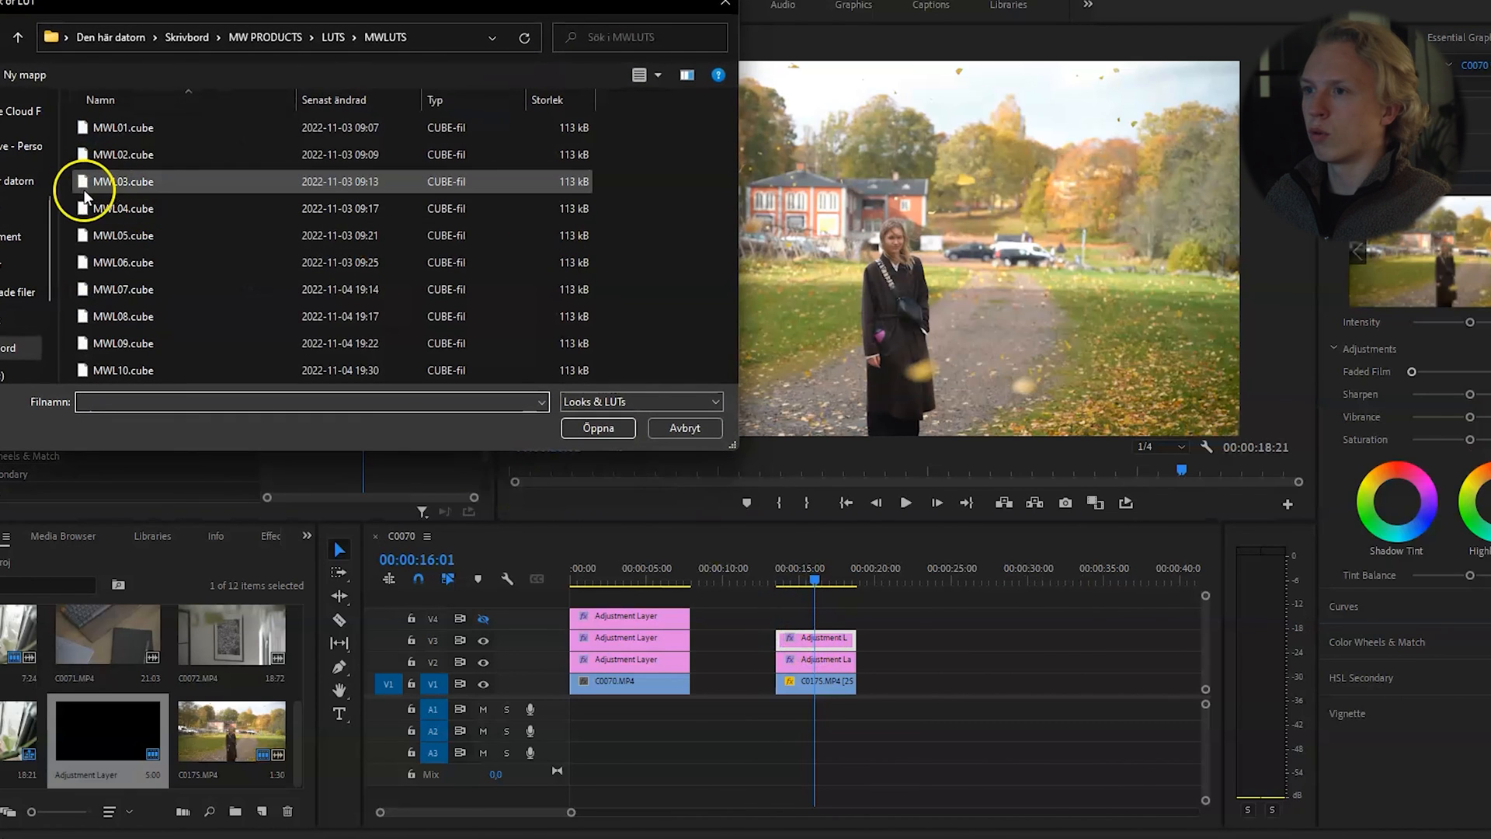
double_click(116, 211)
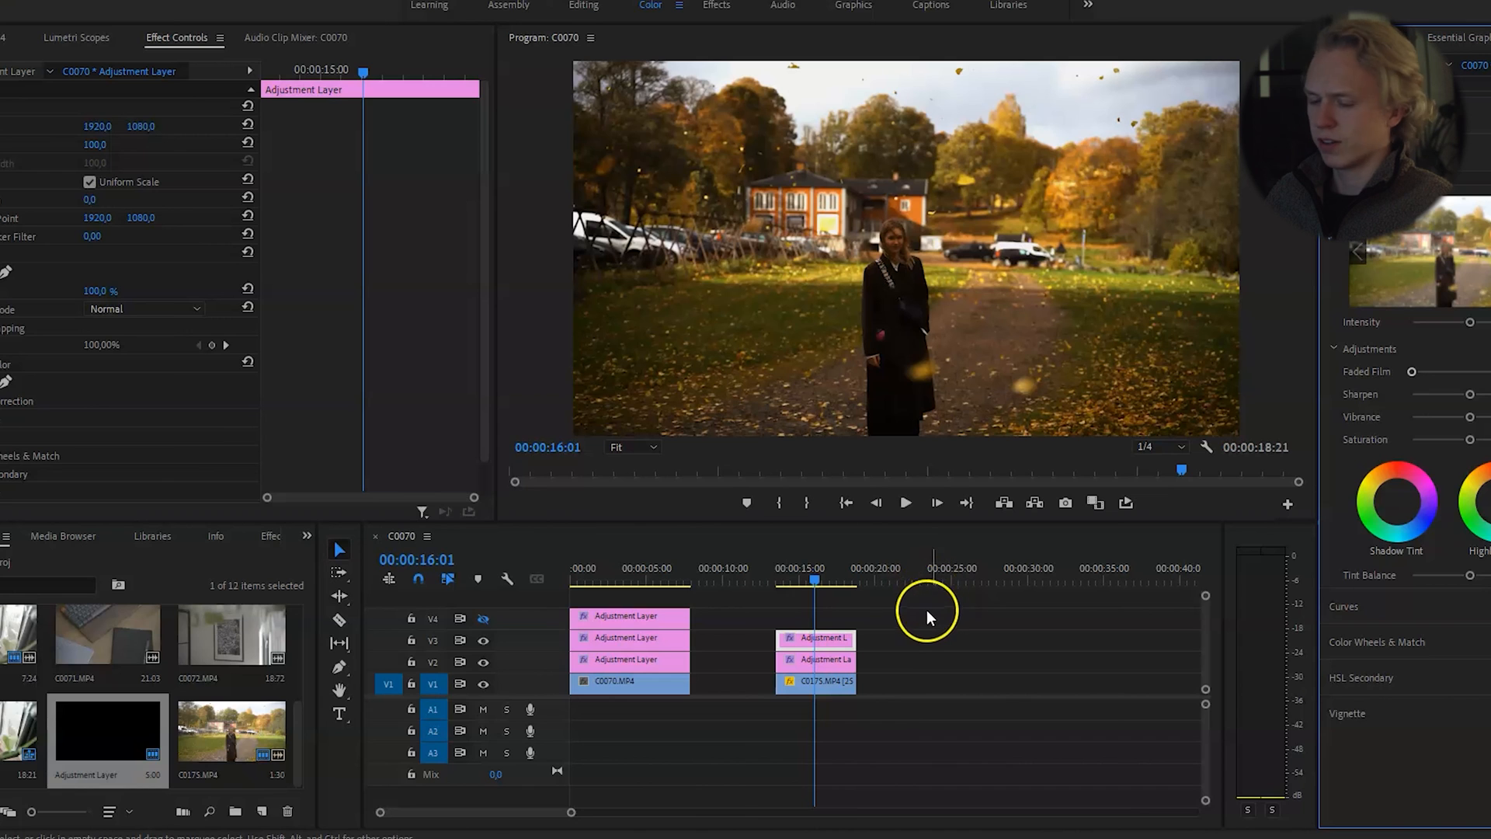
At 00:00:15:24, slightly lower the V3 layer's creative look intensity and slightly raise its Exposure in the basic correction.
mouse_move(804, 561)
left_mouse_down()
mouse_move(785, 570)
mouse_move(812, 571)
left_mouse_up()
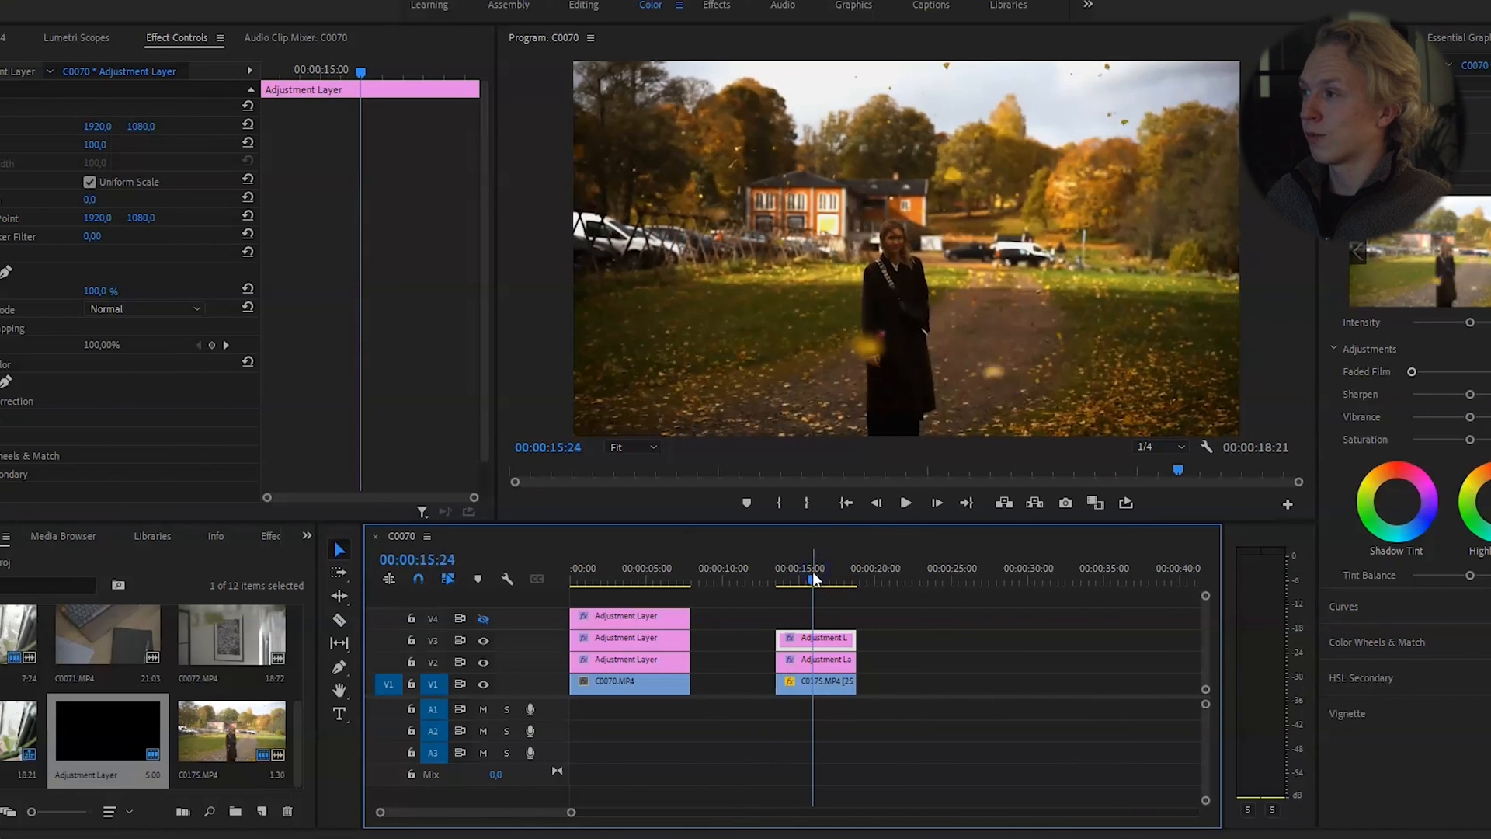
left_click(913, 604)
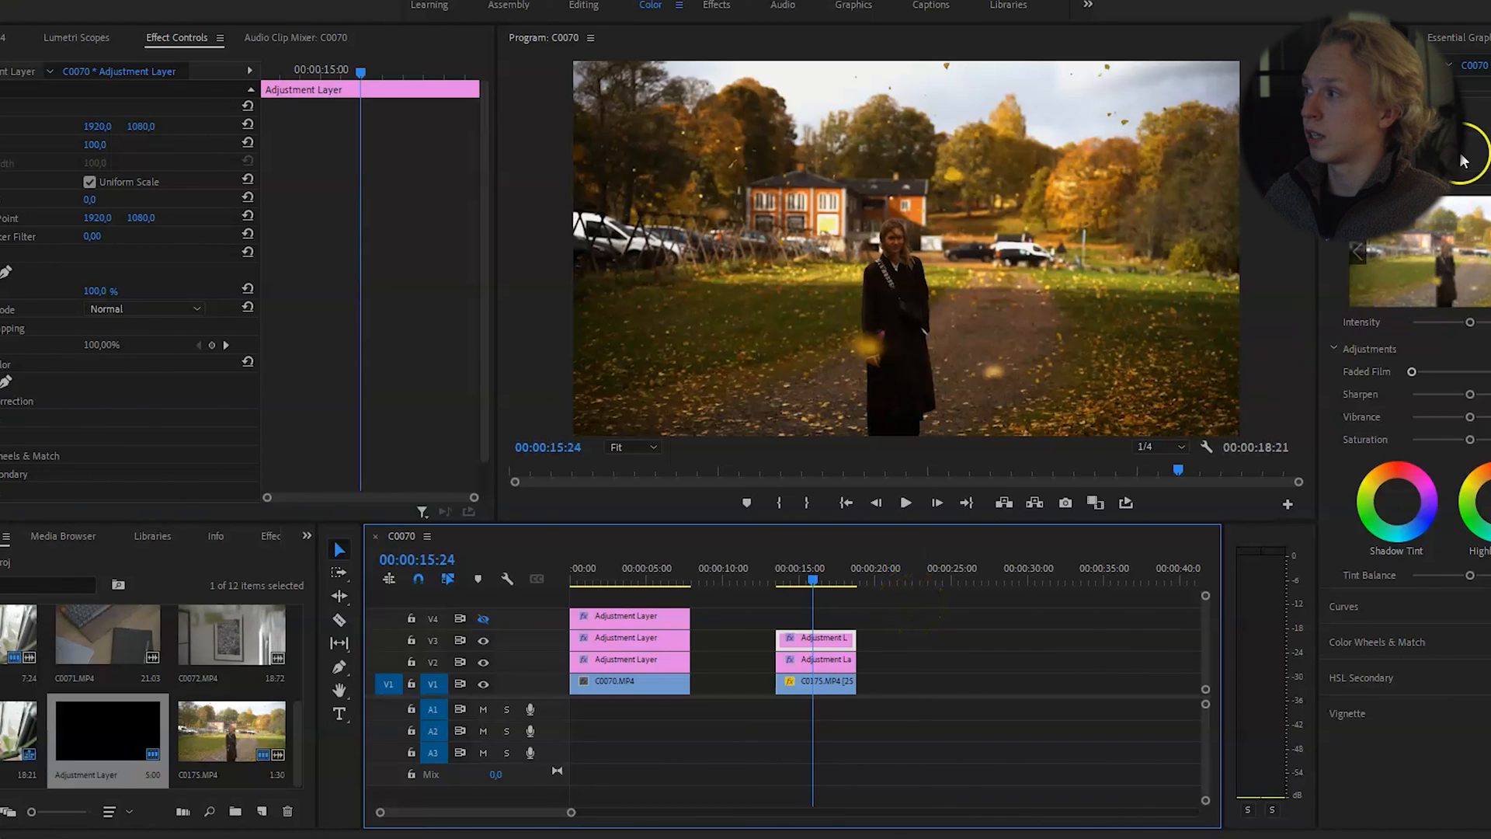
left_click(1353, 357)
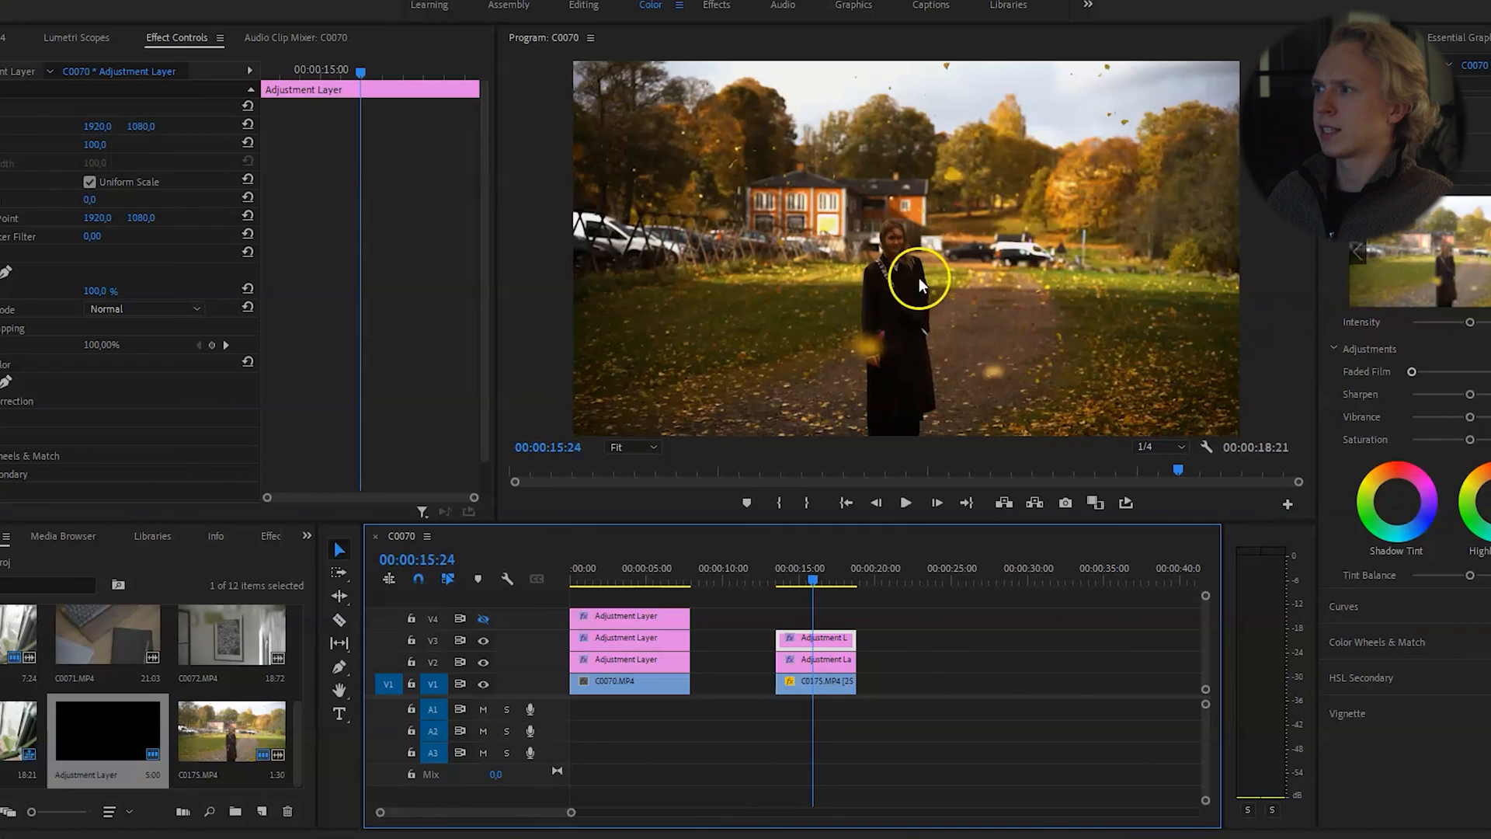
left_click(1470, 324)
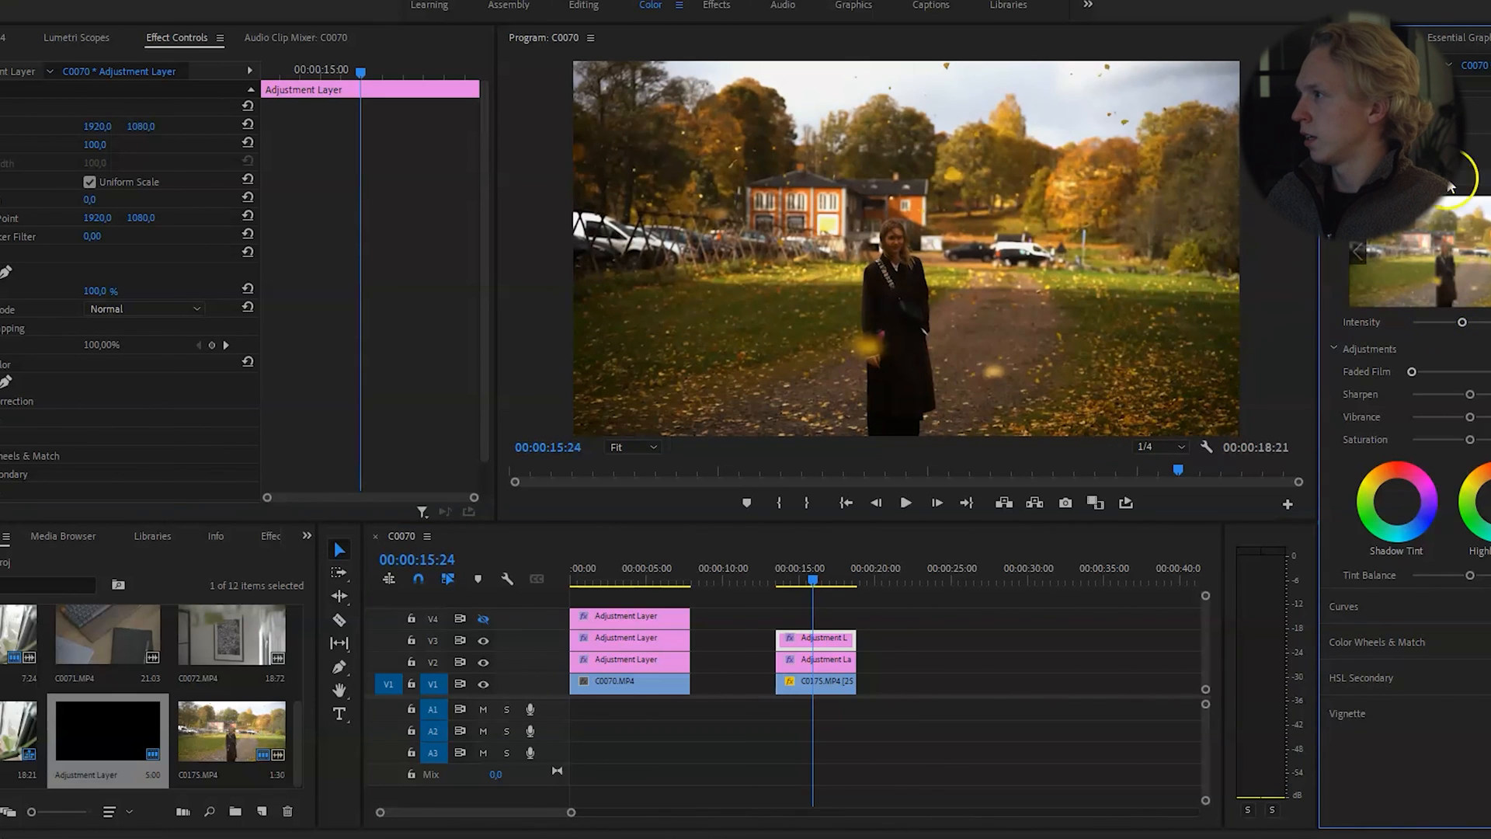
left_click(1367, 118)
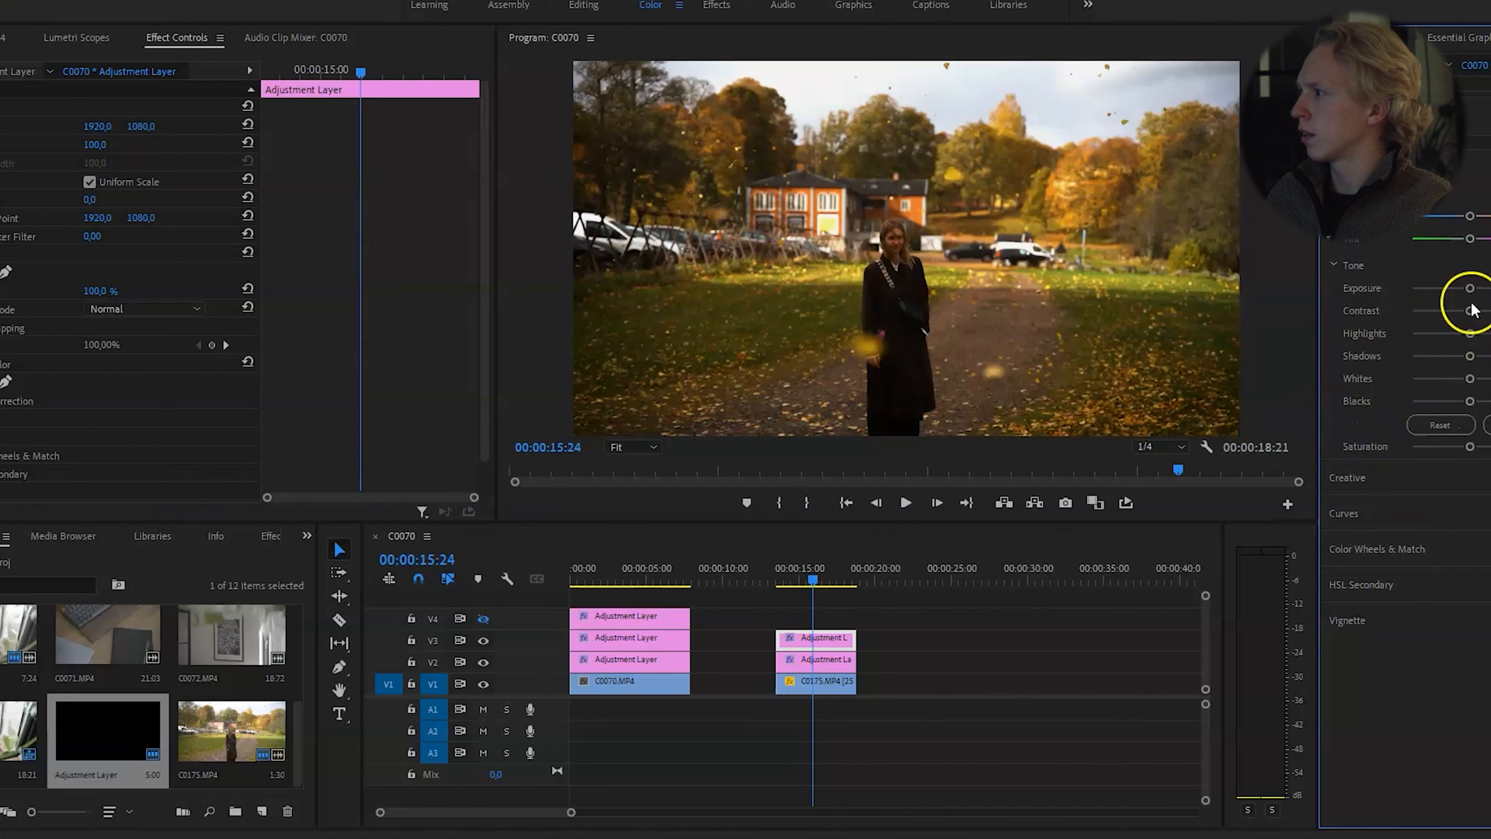
left_click_drag(1469, 288, 1480, 292)
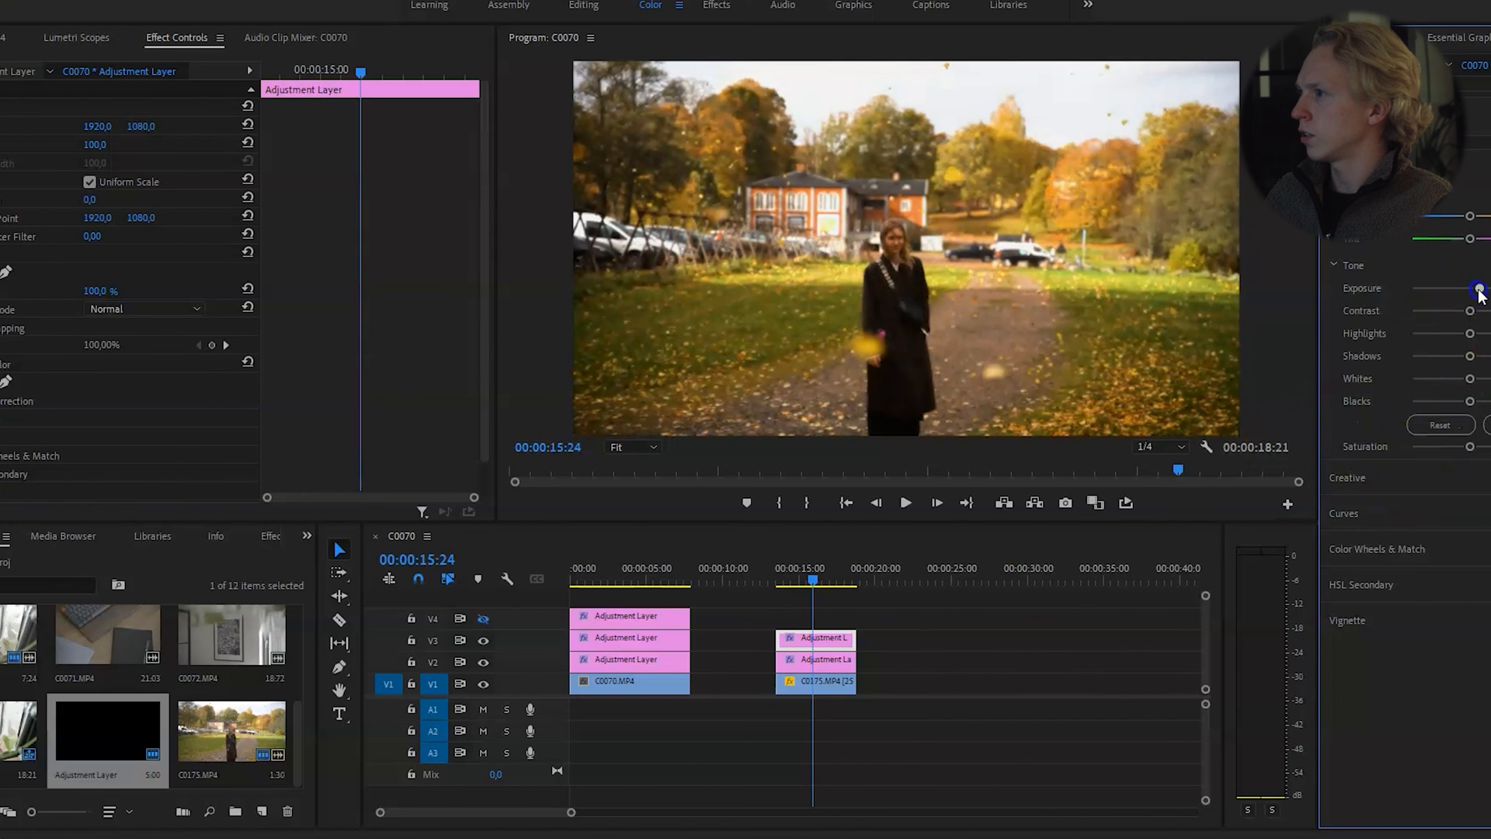
Toggle tracks V3 and V2 off and on to compare C0175.MP4 before and after grading.
left_click(485, 644)
left_click(485, 645)
left_click(485, 641)
left_click(485, 641)
left_click(484, 641)
left_click(482, 662)
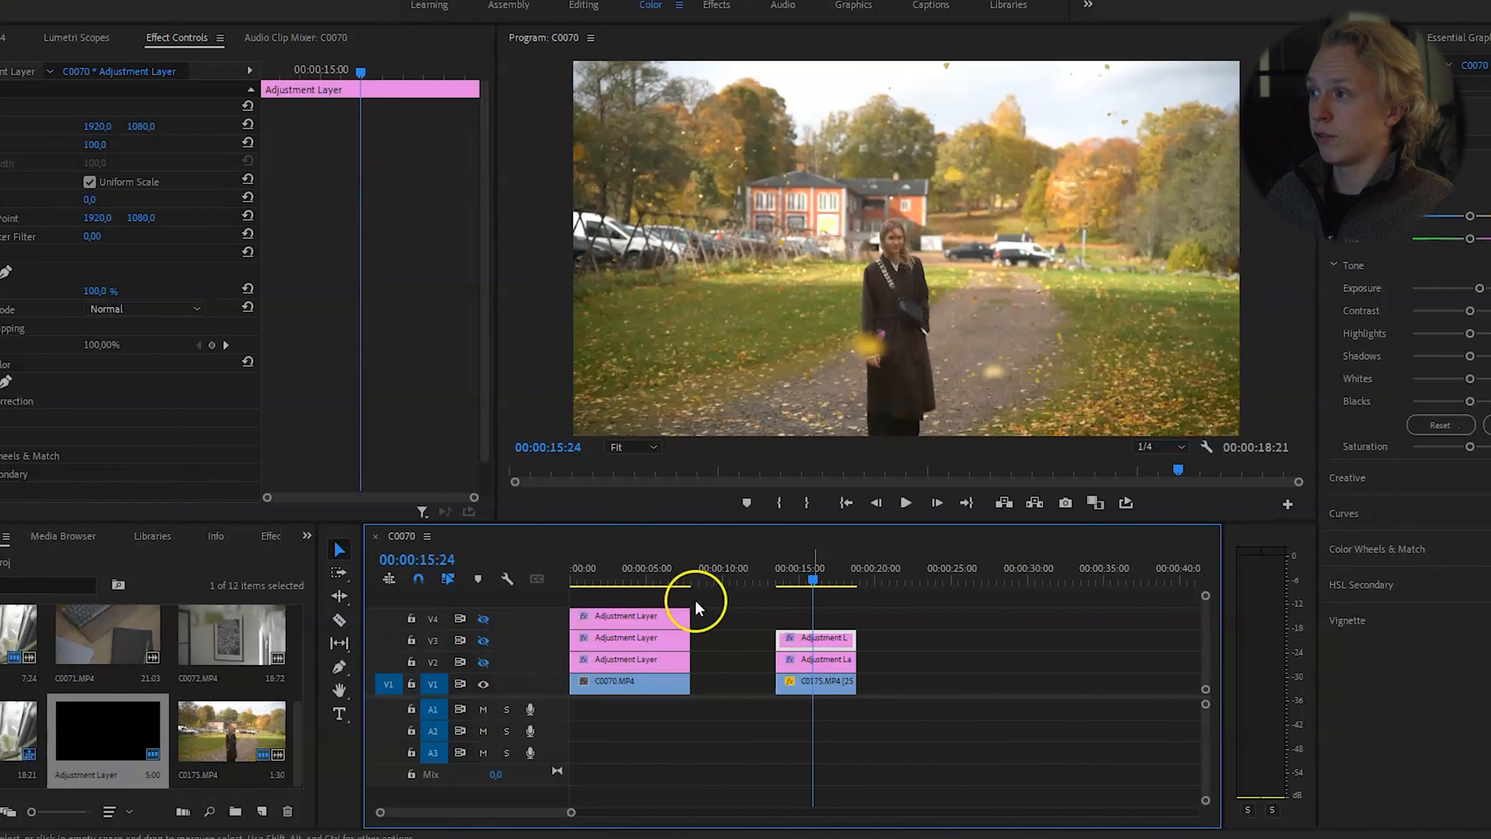
left_click(483, 640)
left_click(483, 662)
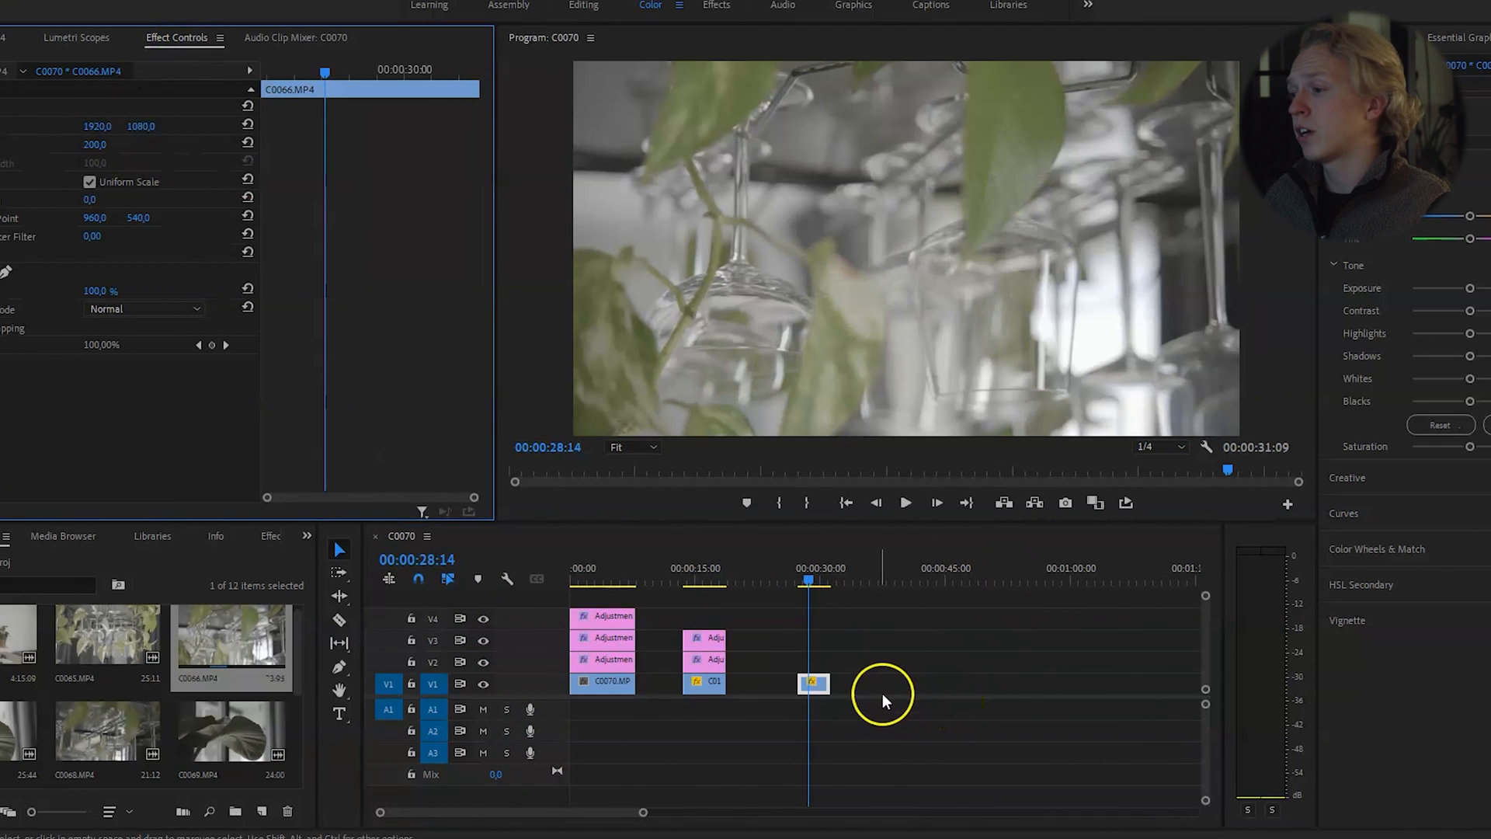
Select C0066.MP4 in the timeline and set its playback speed to 25% in the Speed/Duration settings.
right_click(823, 683)
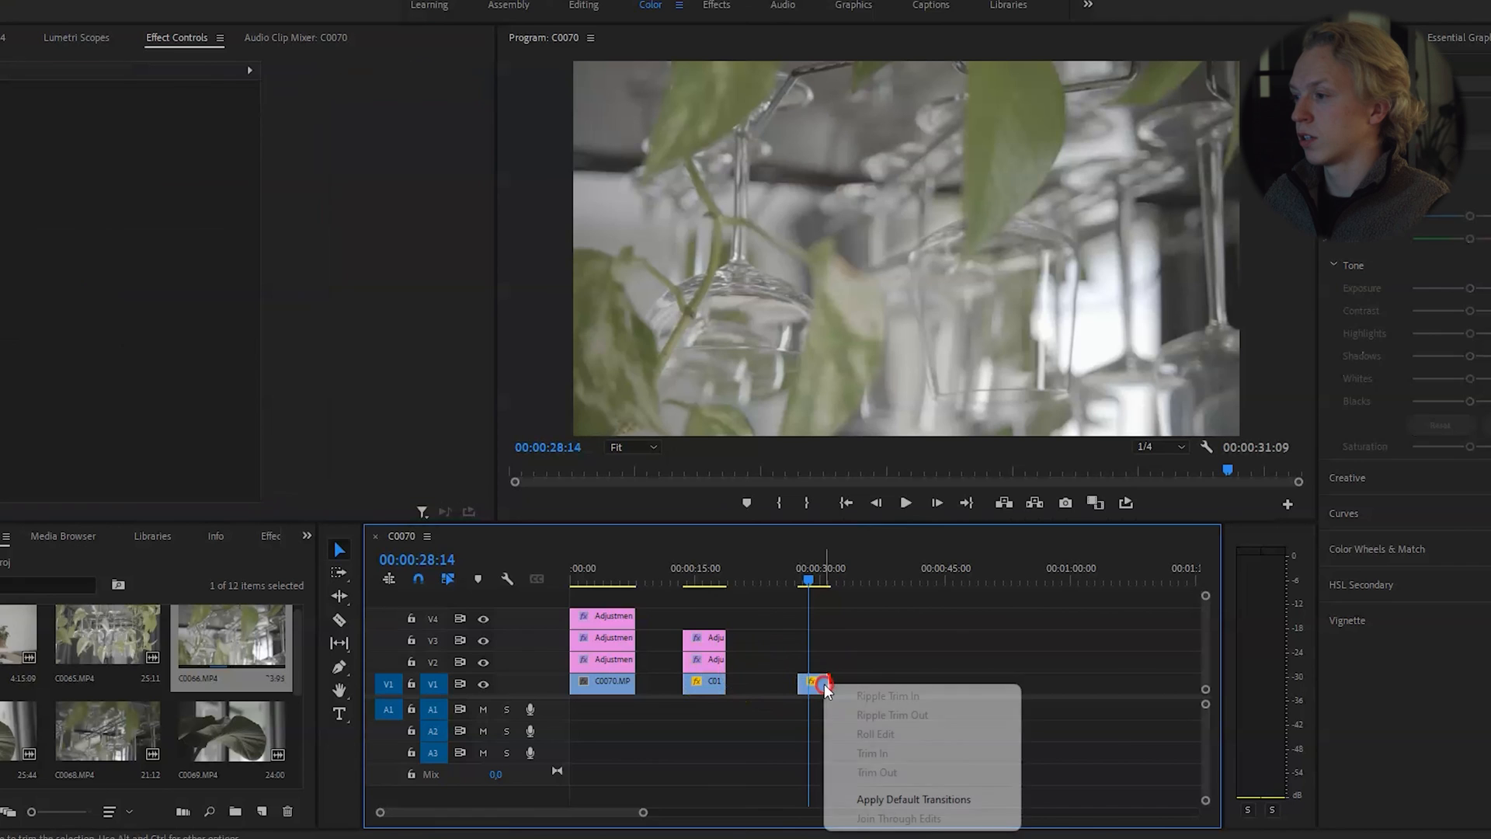
right_click(809, 683)
left_click(831, 652)
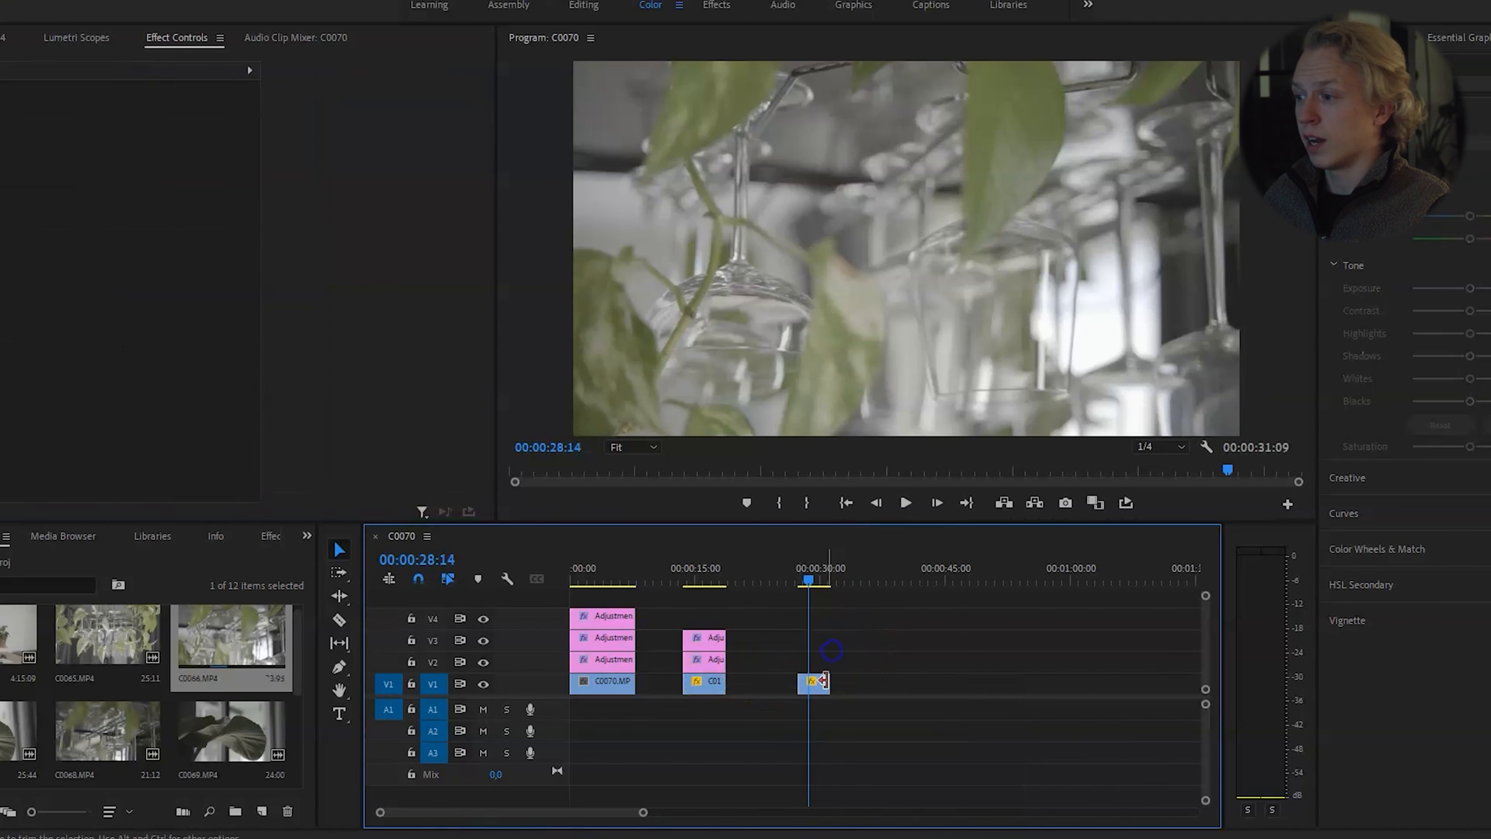
left_click(810, 693)
right_click(810, 692)
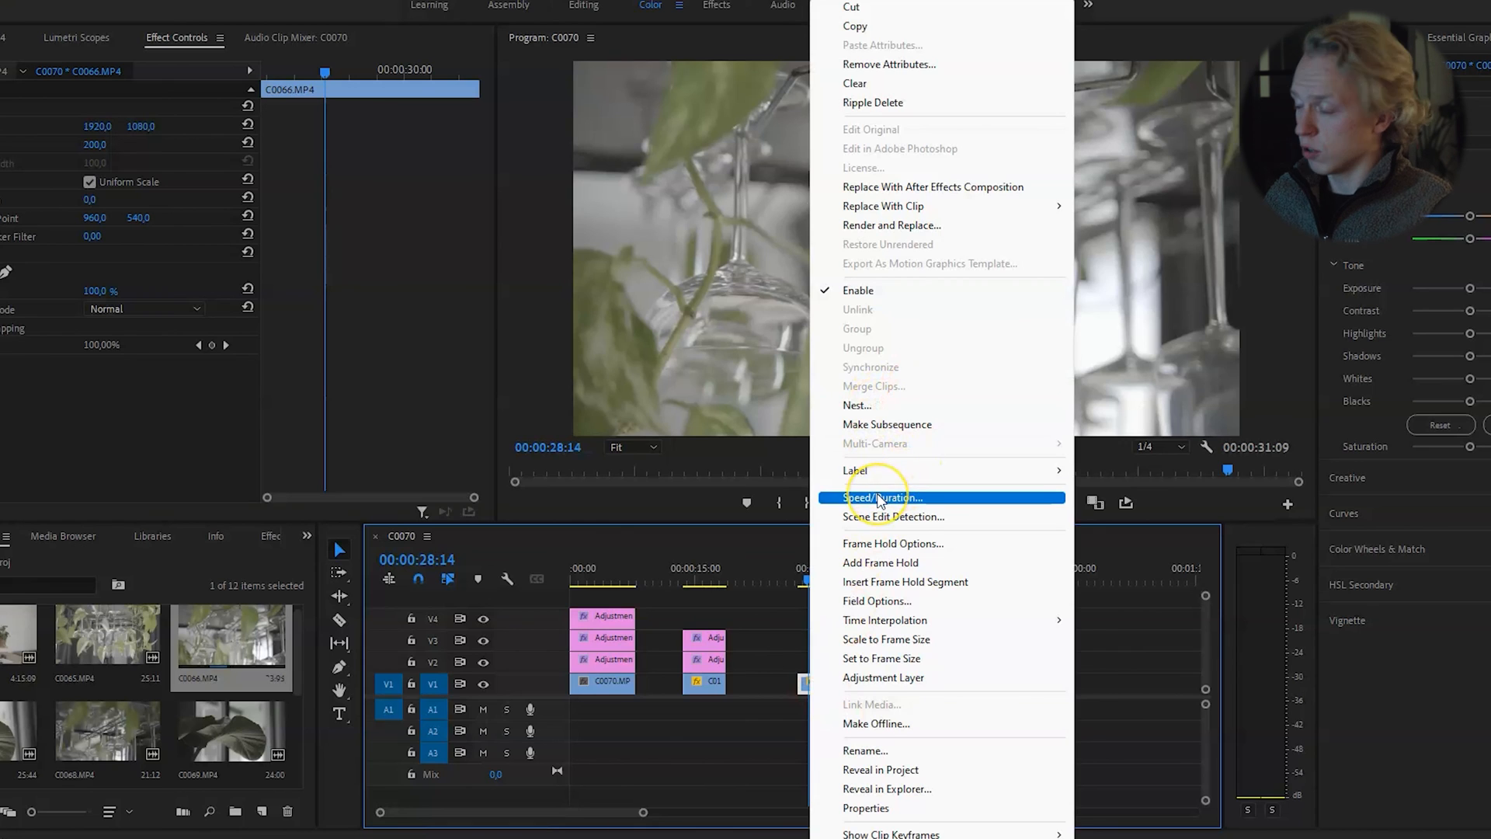
left_click(880, 497)
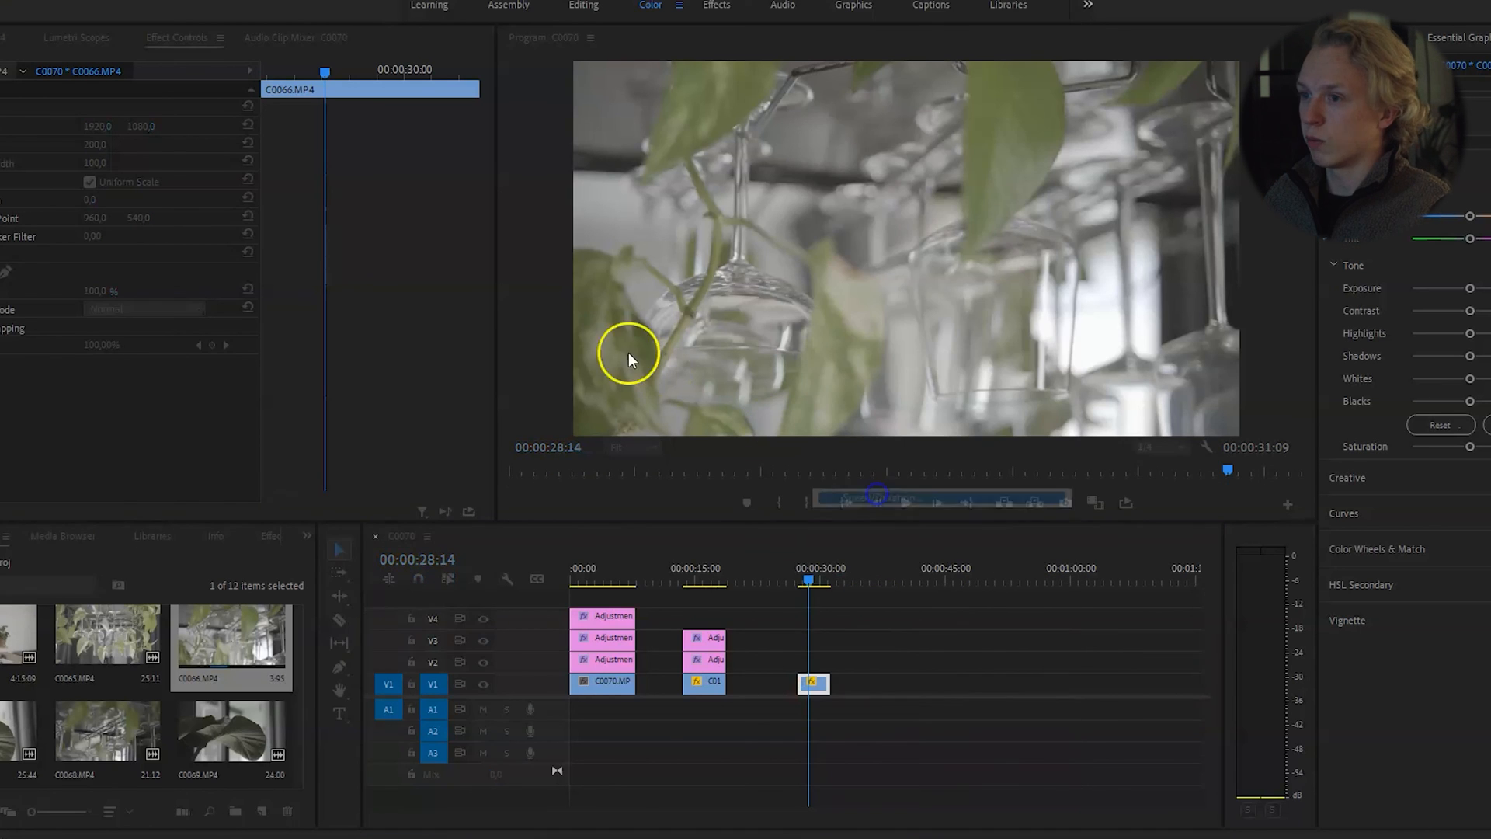
left_click(467, 365)
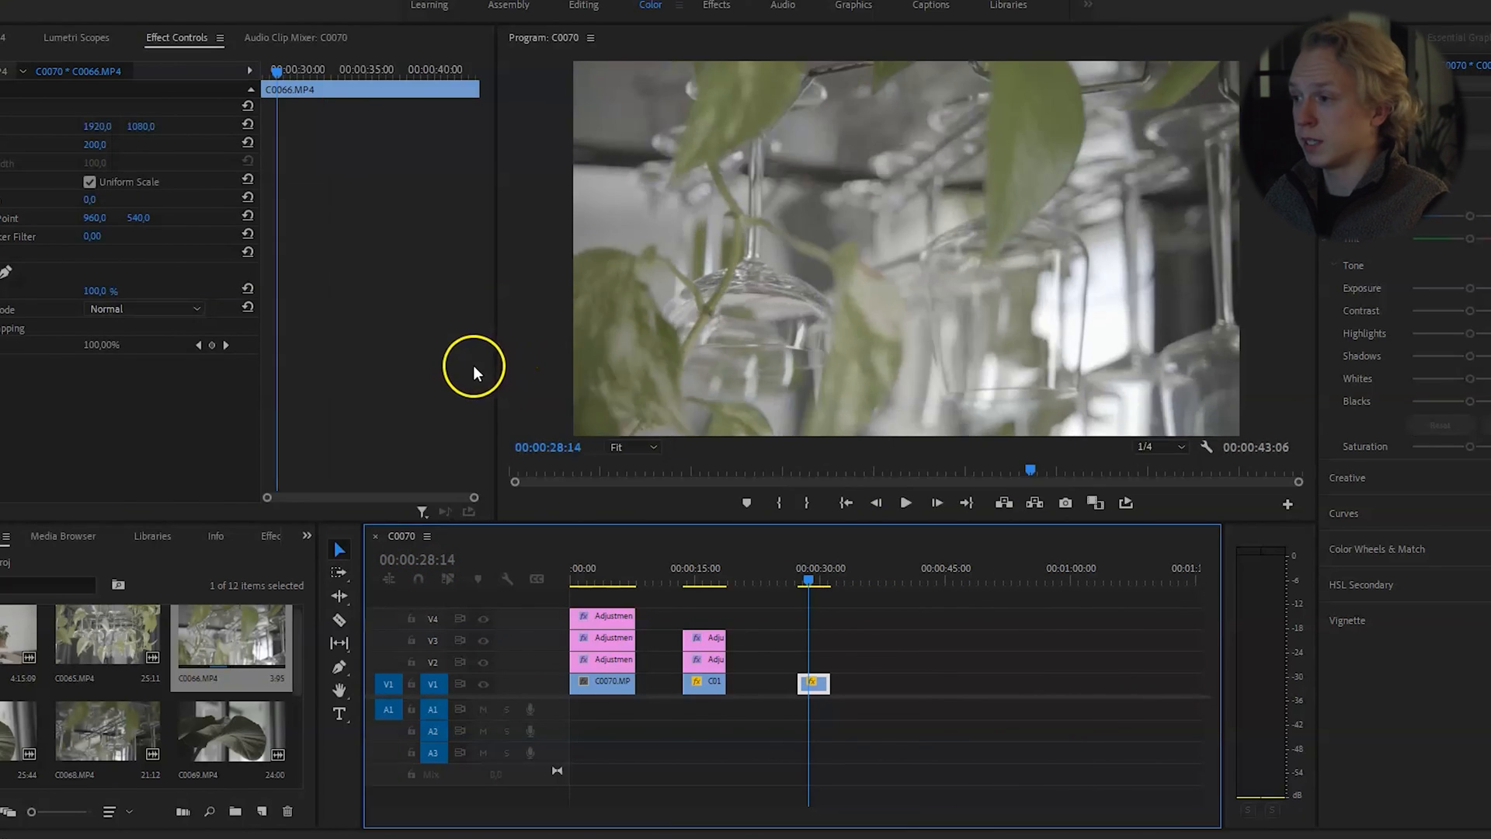
Copy the first clip's three adjustment layers onto V2, V3 and V4 above C0066.MP4, aligned with the clip's start.
left_click_drag(668, 592, 853, 657)
left_click(849, 679)
left_click_drag(901, 610, 852, 654)
Duplicate the first clip's three adjustment layers to an empty area beyond C0066.MP4, and undo the duplication.
left_click_drag(639, 592, 613, 671)
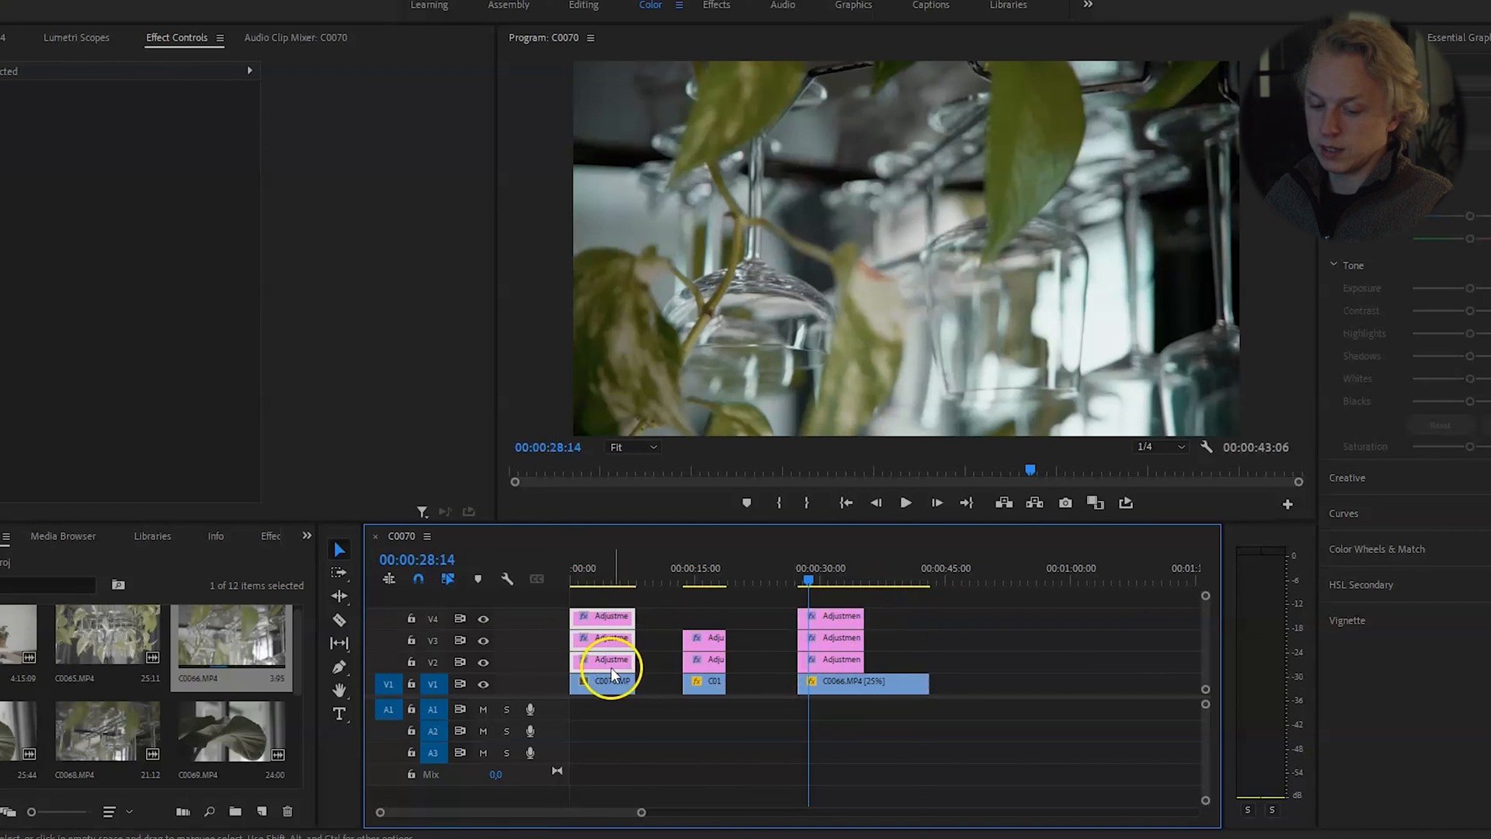
left_click_drag(651, 601, 1041, 659)
left_click(1102, 638)
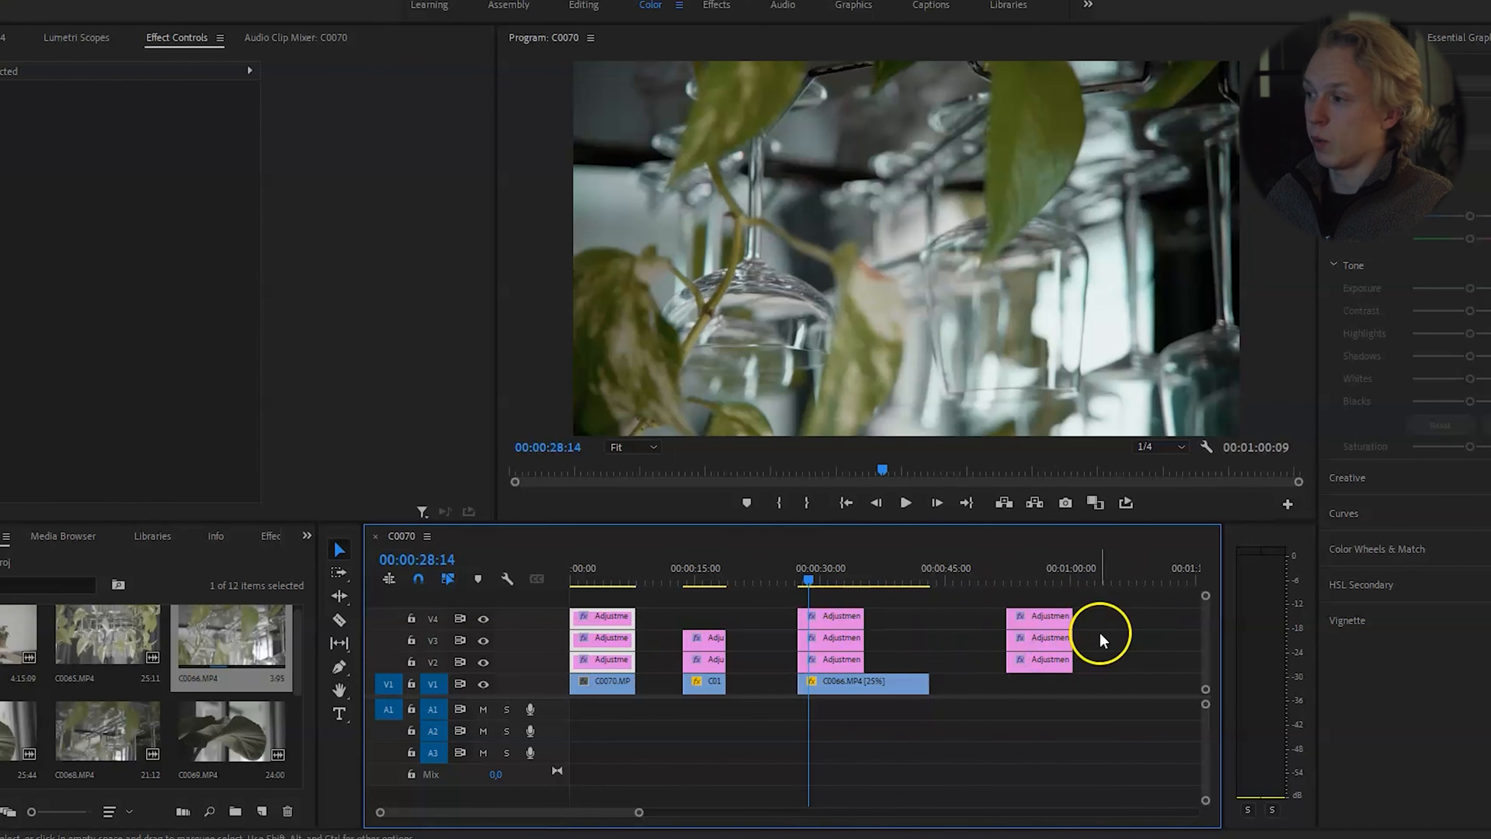
key("ctrl+z")
Extend the three adjustment layers above C0066.MP4 to the end of the clip.
left_click_drag(866, 660, 837, 646)
left_click_drag(896, 600, 931, 659)
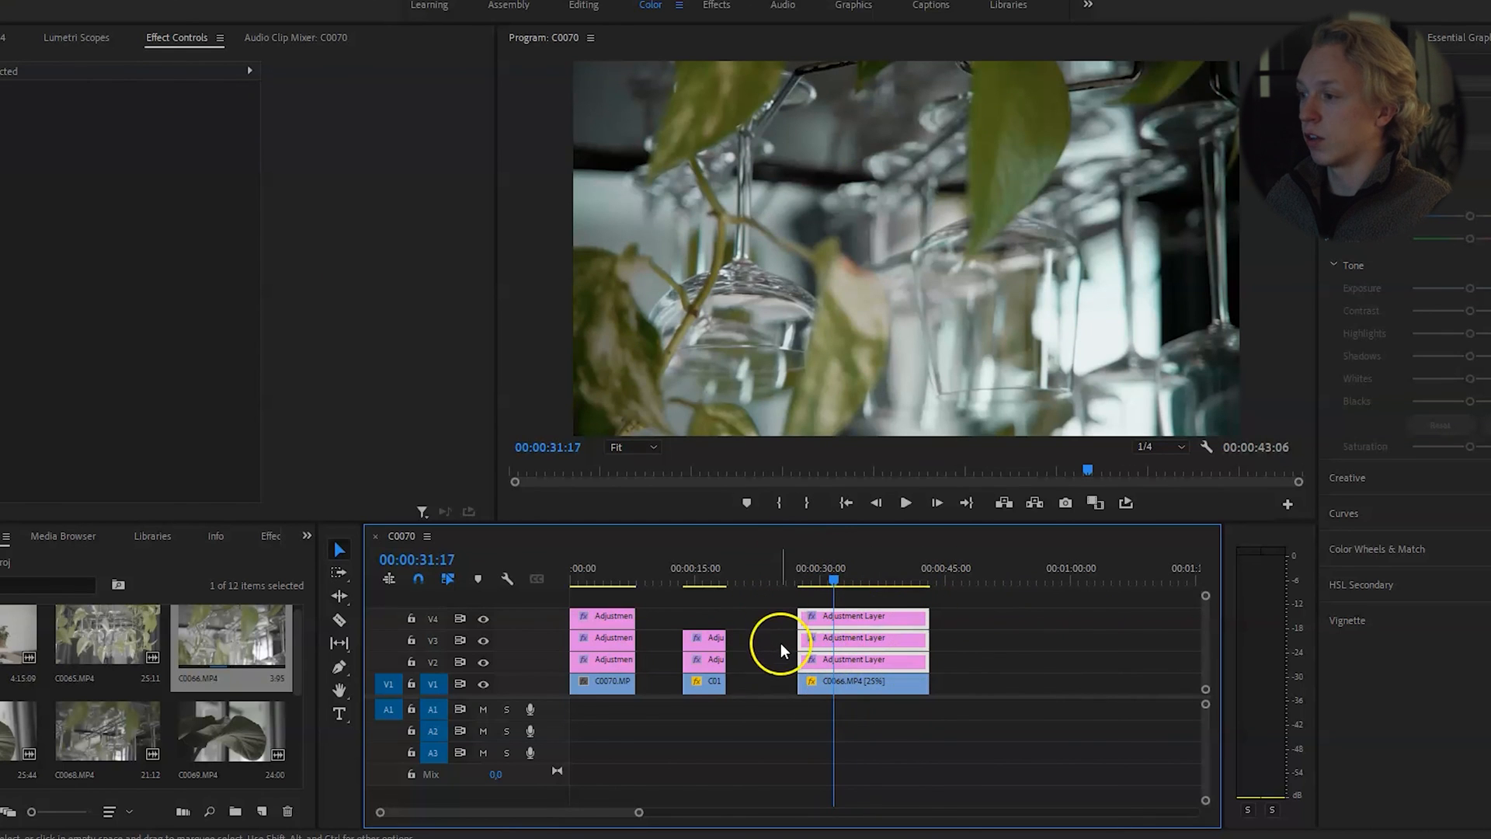
Select the V2 layer over C0066.MP4, hide tracks V3 and V4, and switch V2 off to view the ungraded clip.
left_click(807, 659)
left_click(484, 640)
left_click(484, 619)
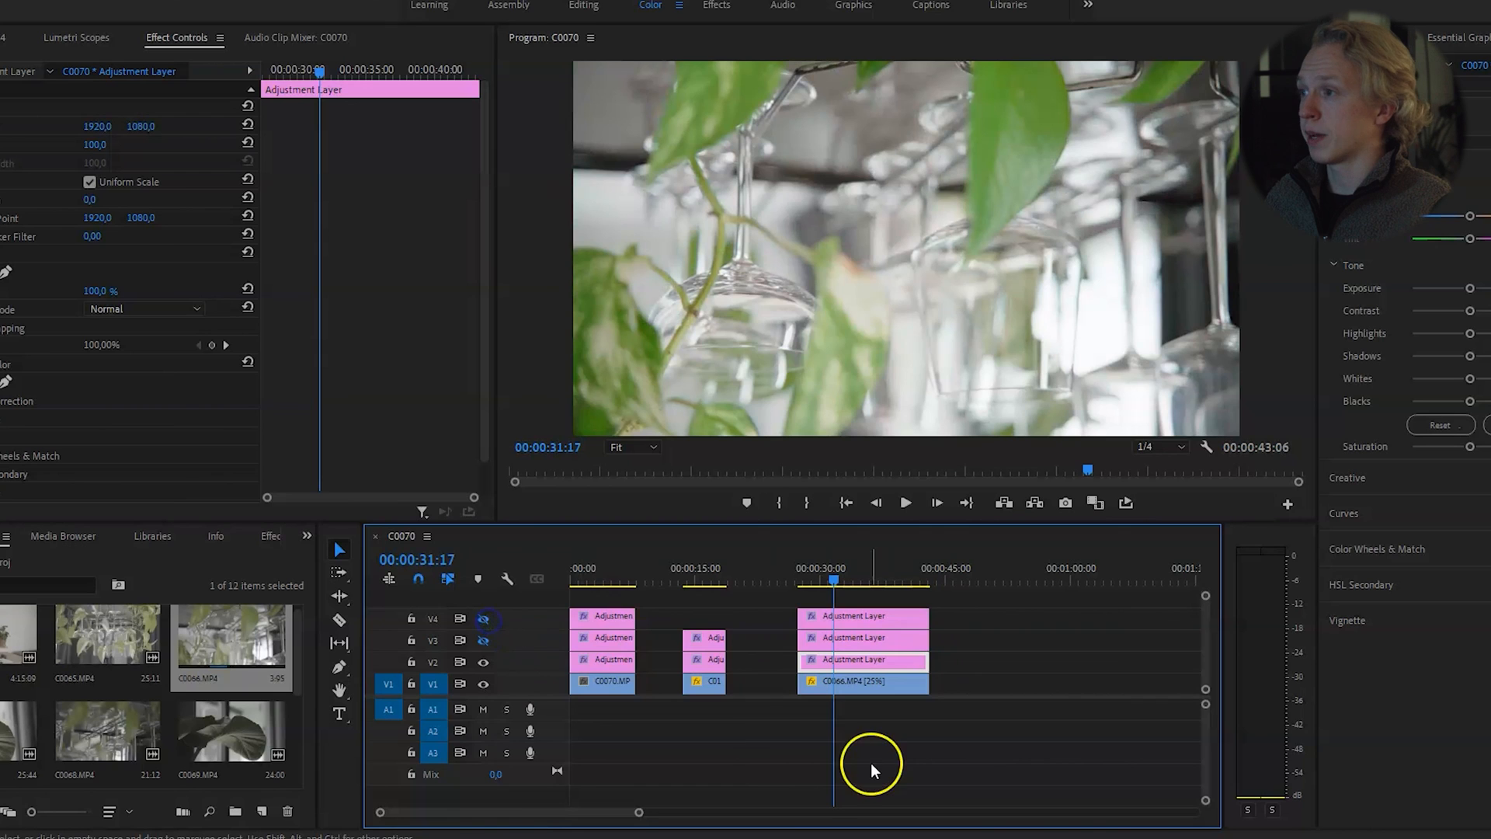
left_click(483, 661)
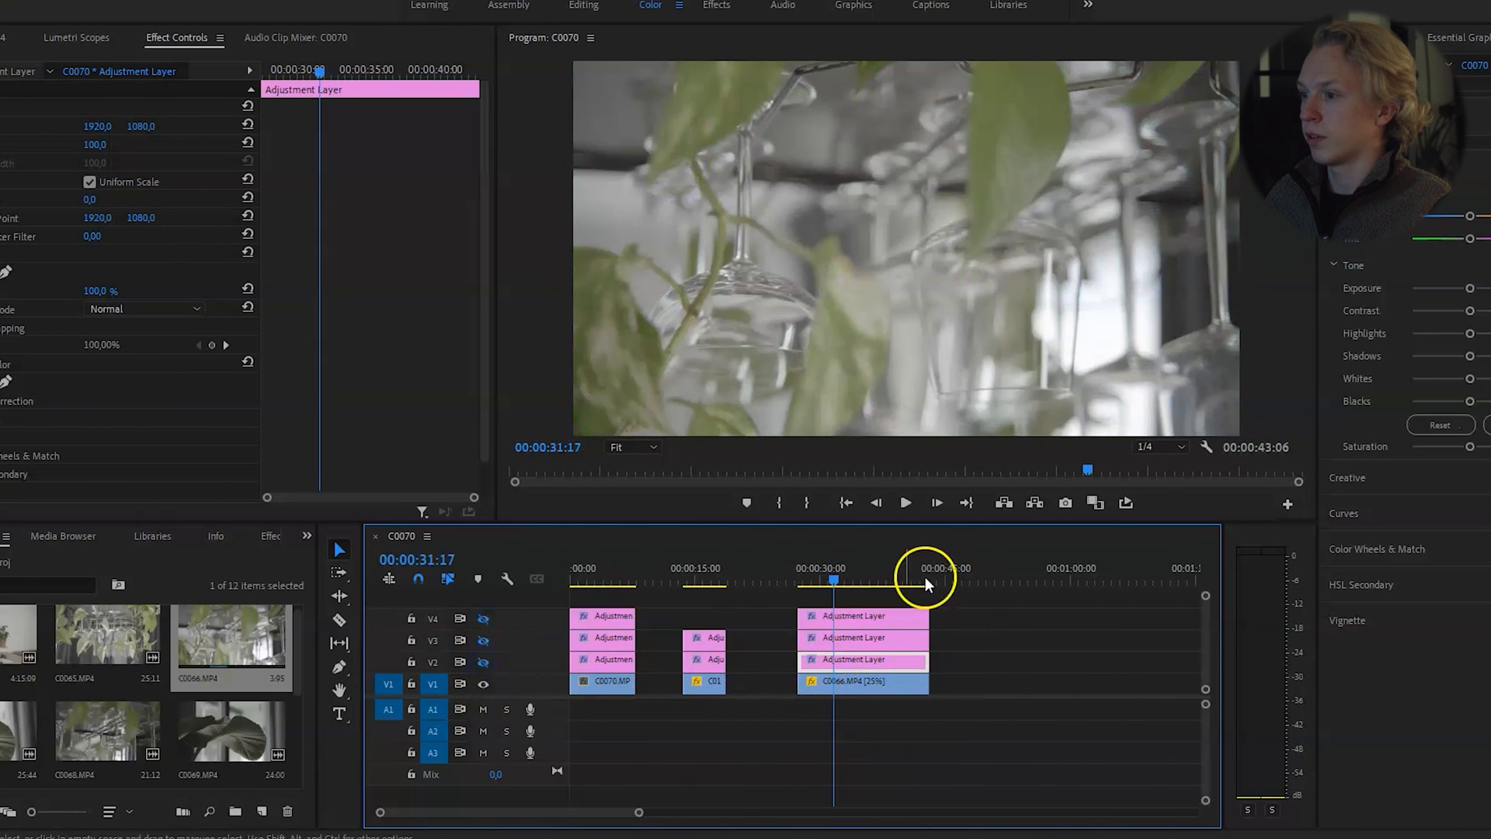
Select the V2 layer over C0066.MP4 and switch tracks V2, V3 and V4 back on one at a time.
left_click(851, 683)
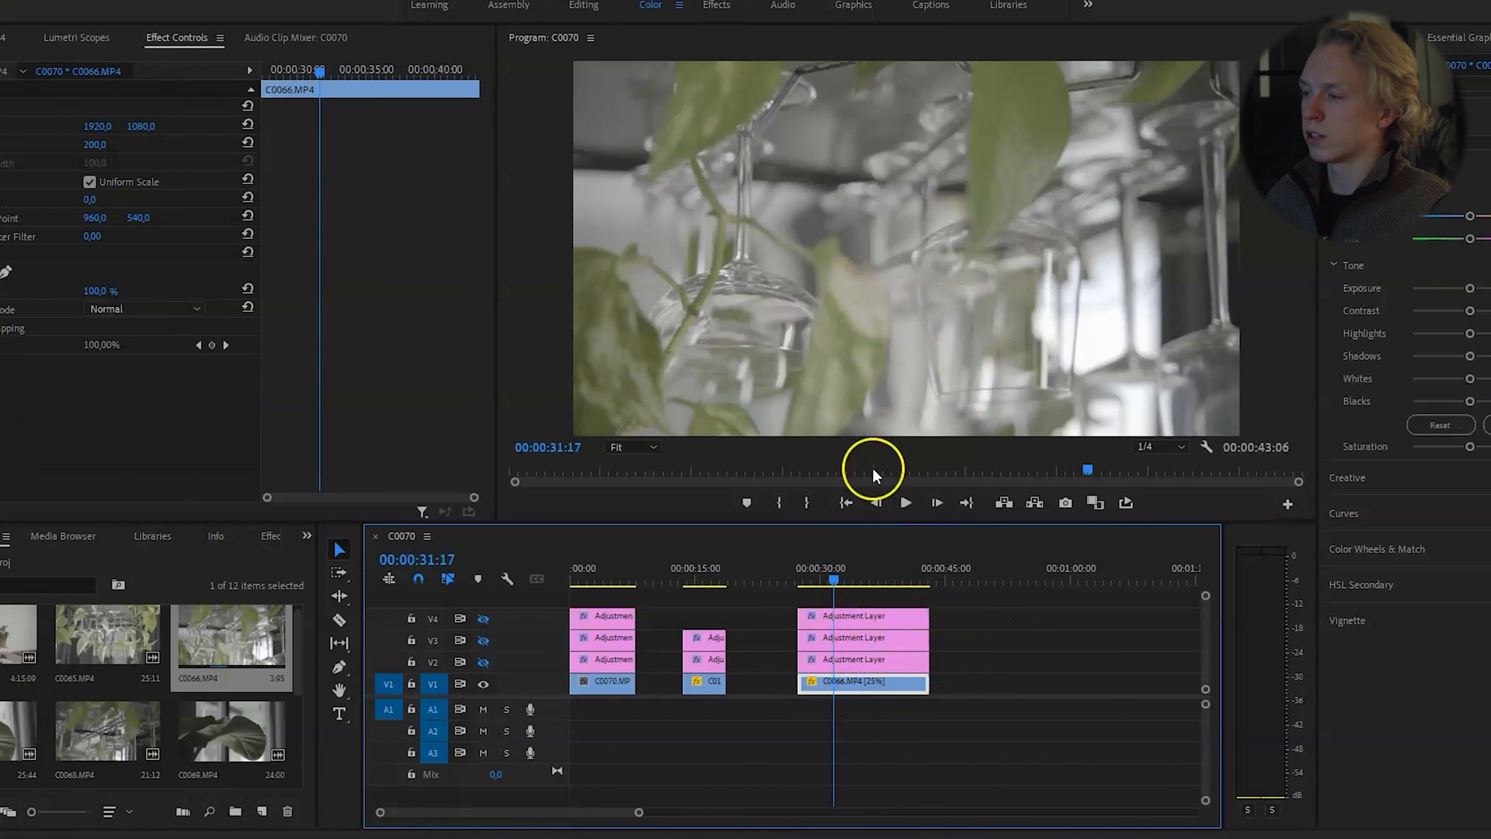
left_click(845, 662)
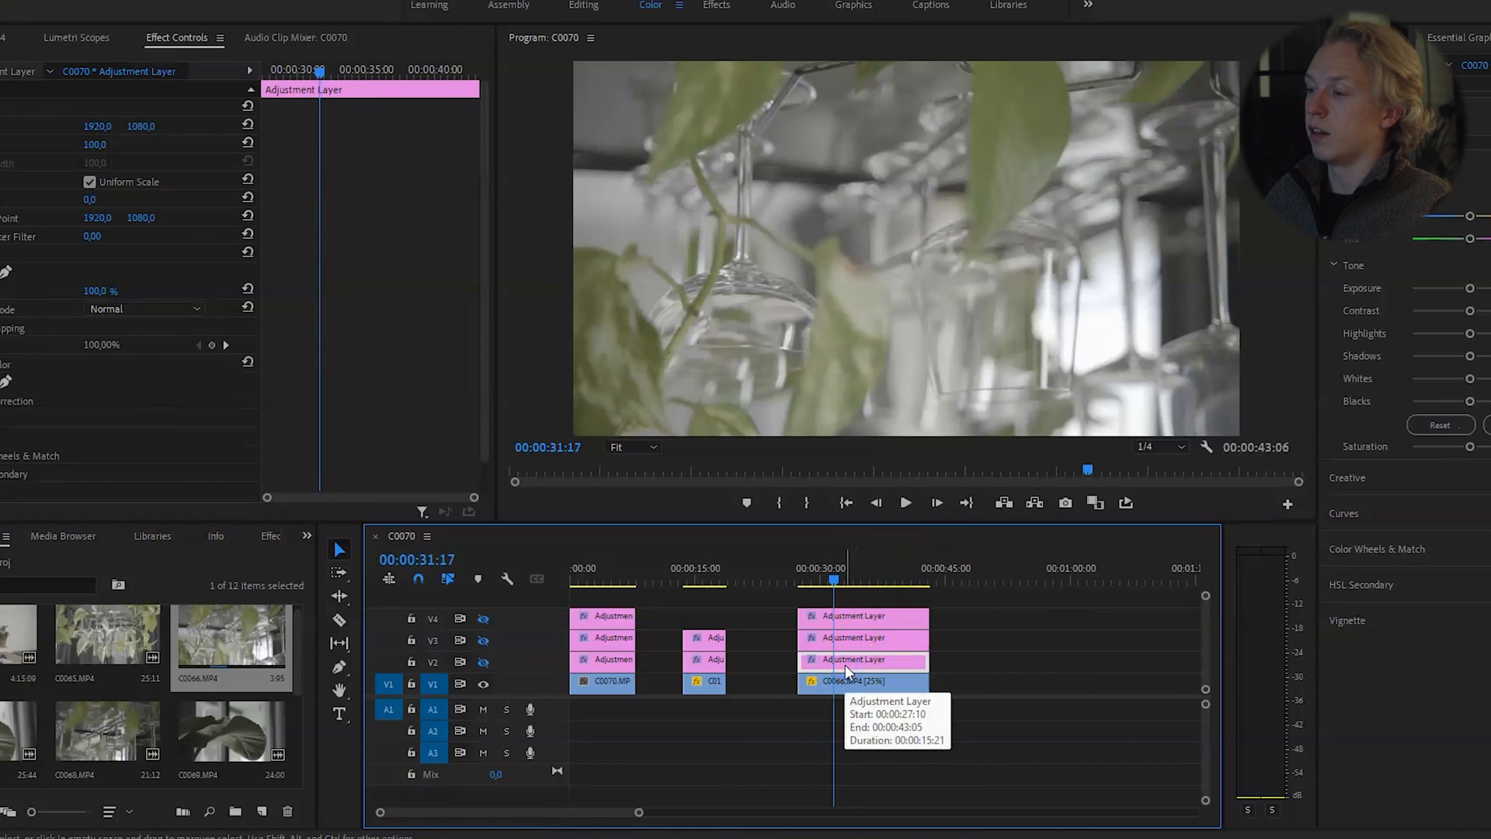
left_click(482, 661)
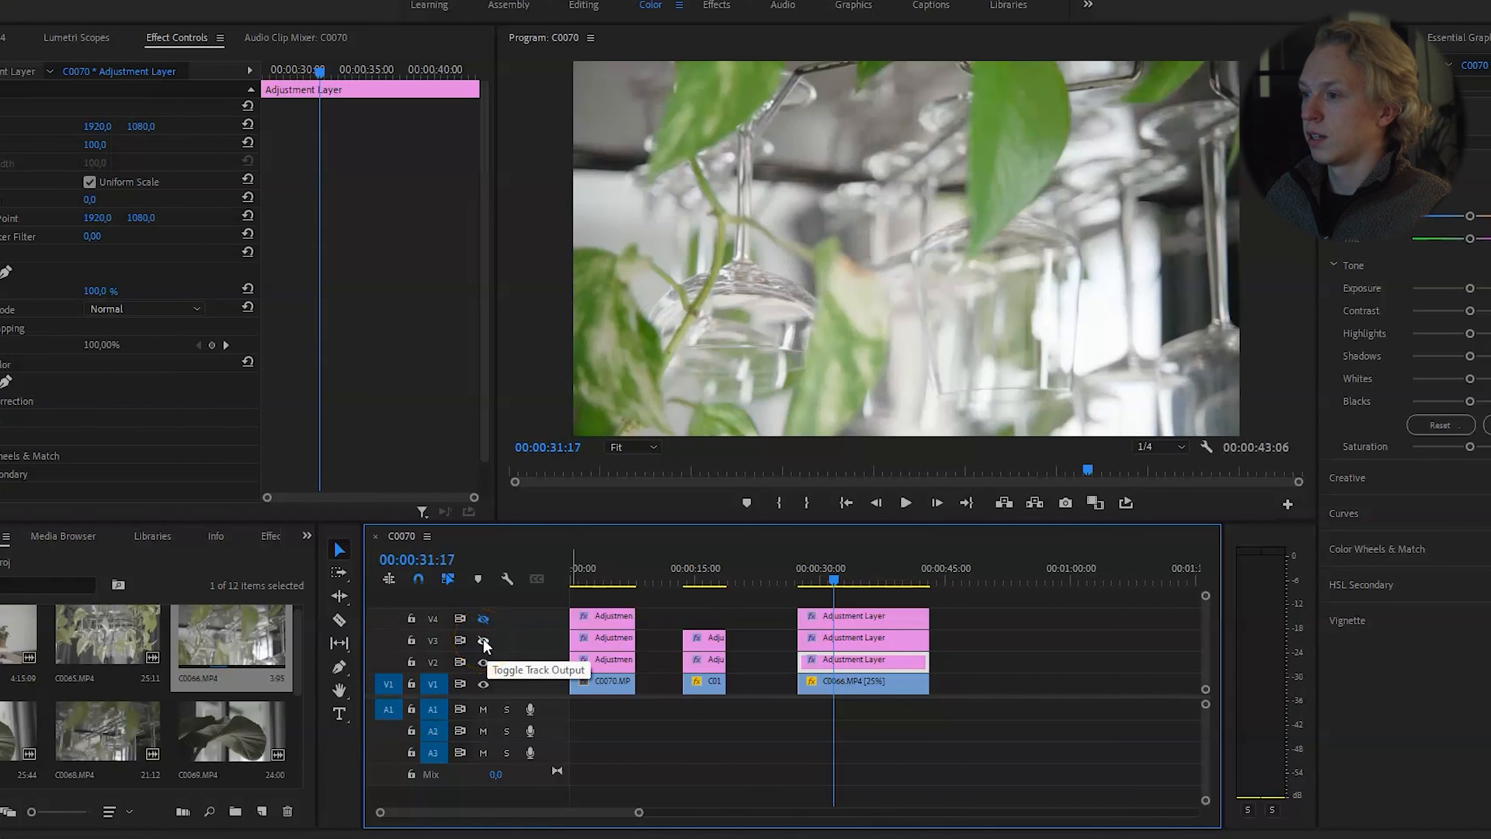
left_click(484, 638)
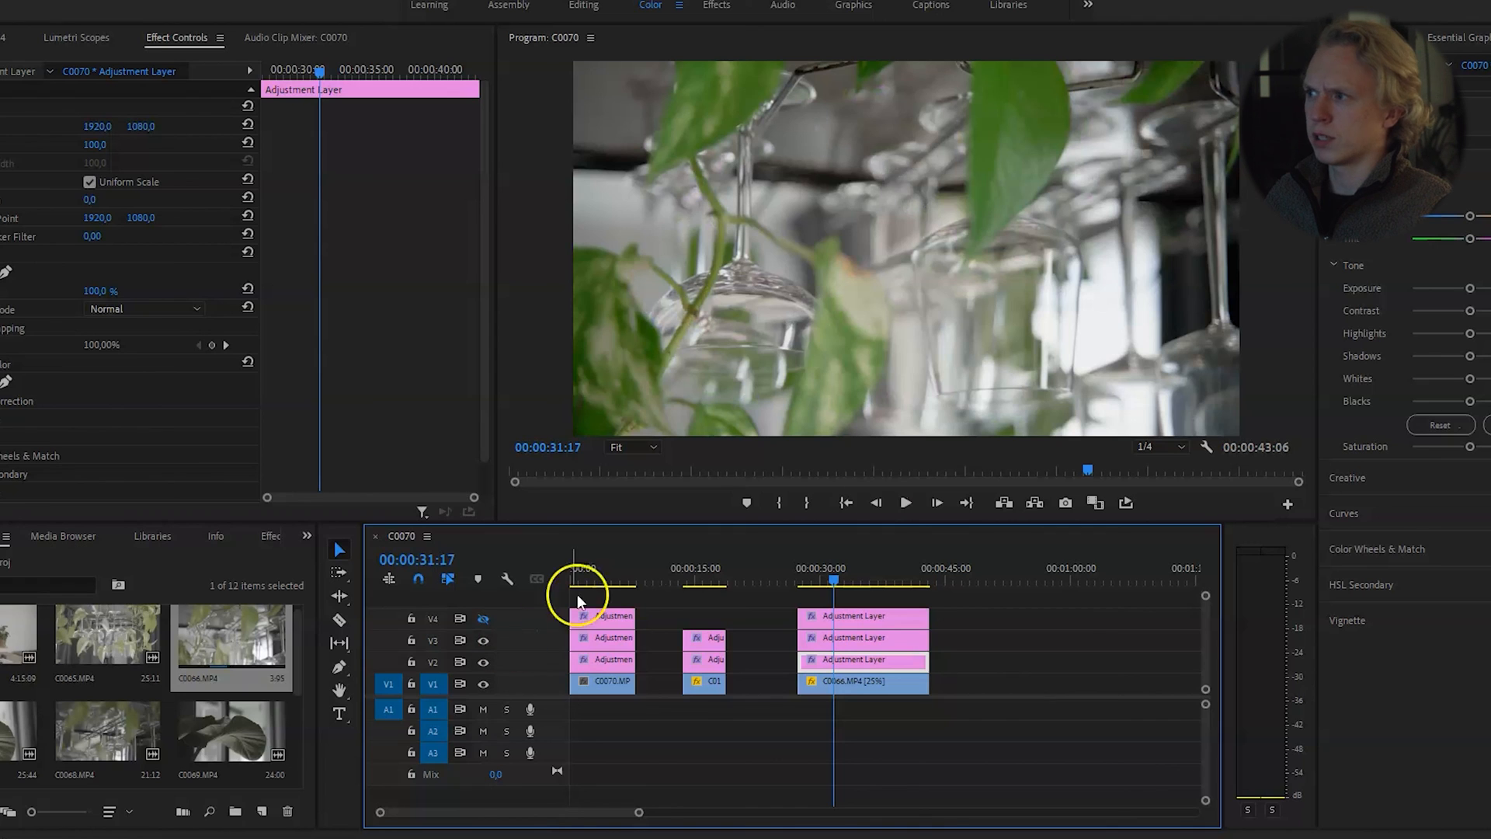
left_click(482, 618)
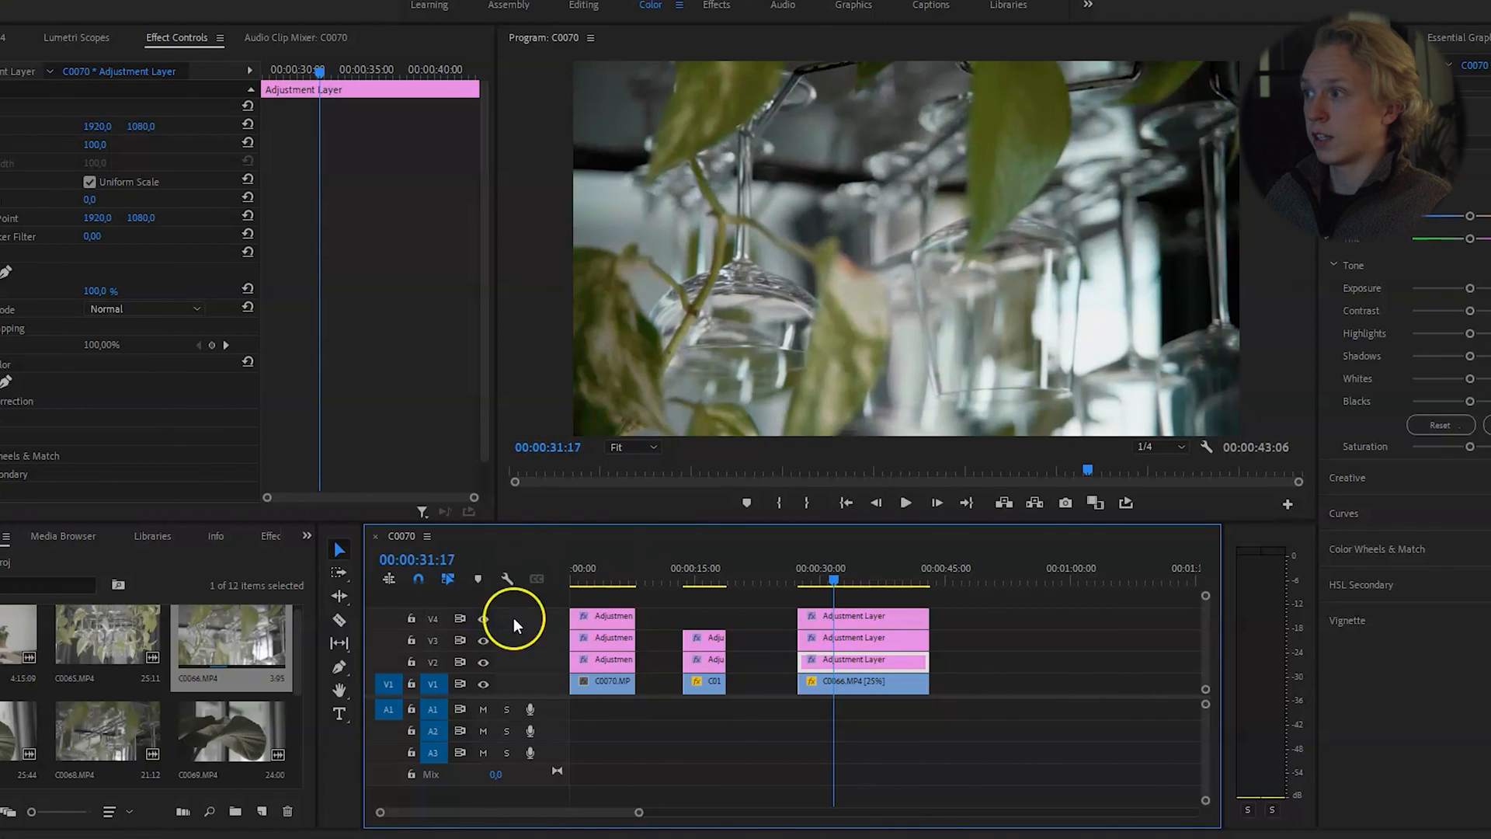
Load MWL10.cube as the creative look on the V4 layer over C0066.MP4, and replace it with another LUT from the MWLUTS folder.
left_click(1349, 475)
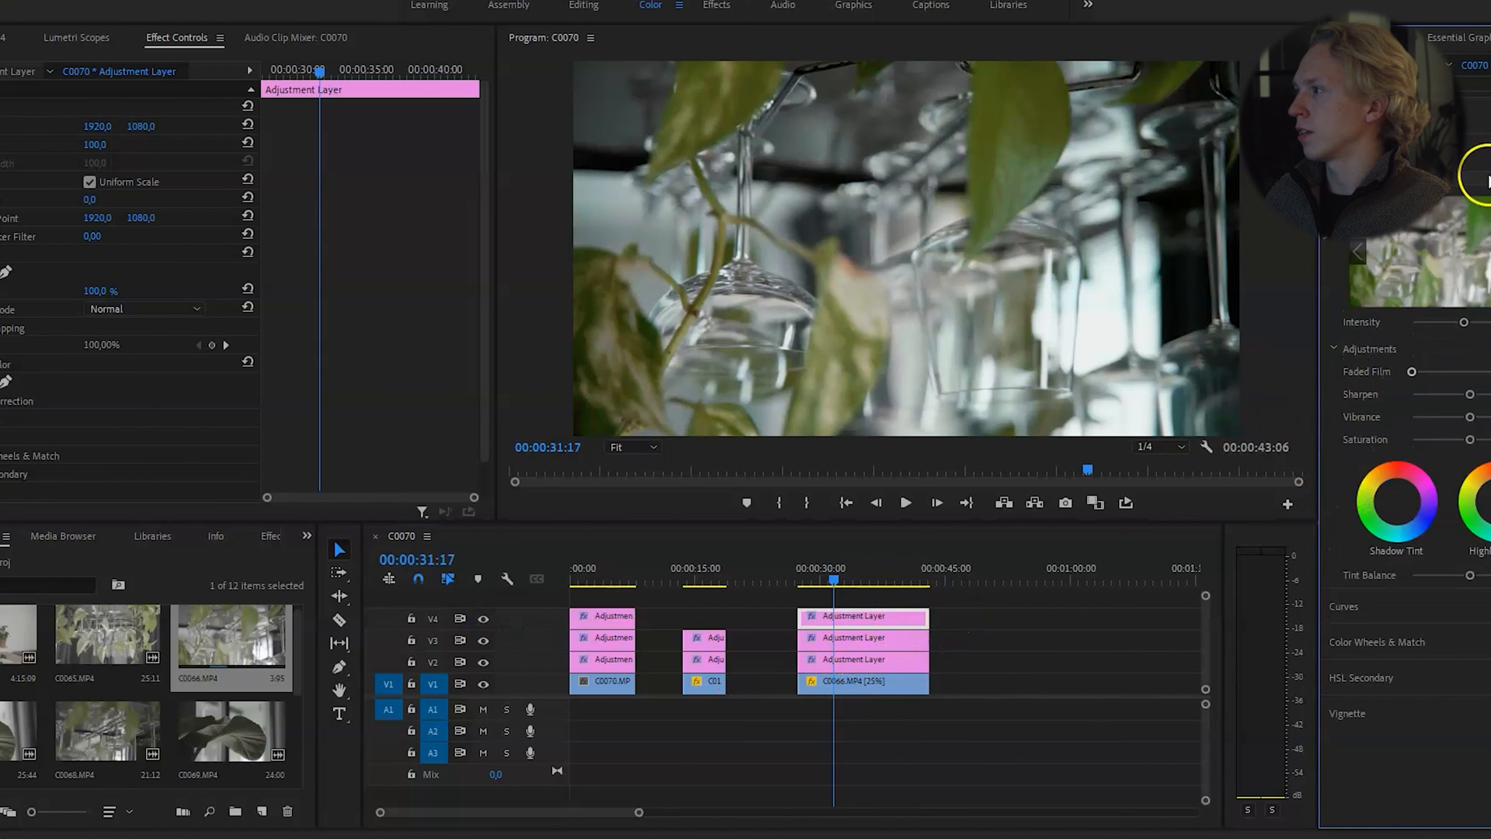
left_click(1392, 236)
left_click(1390, 219)
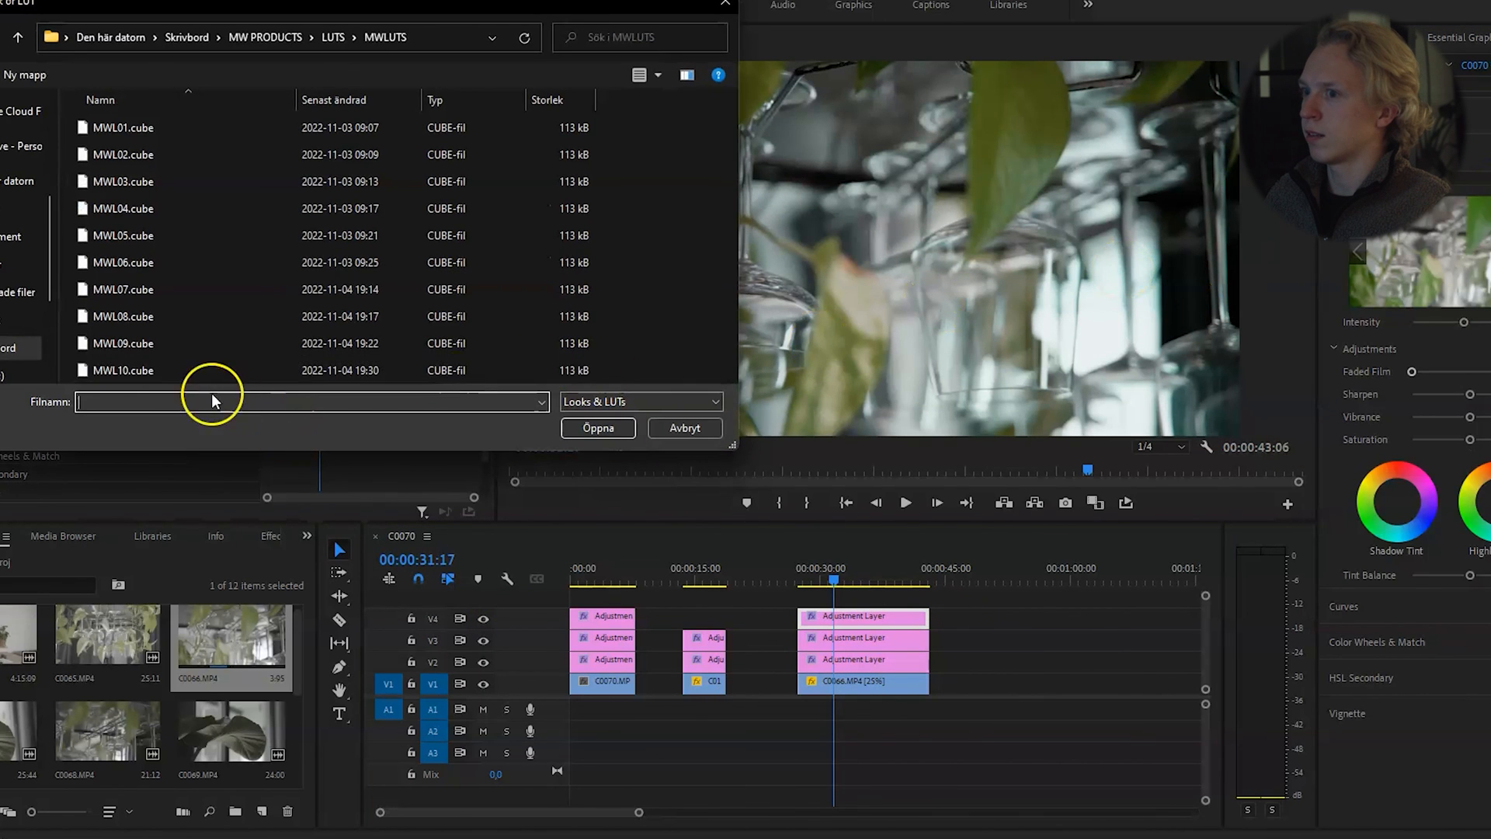
double_click(157, 371)
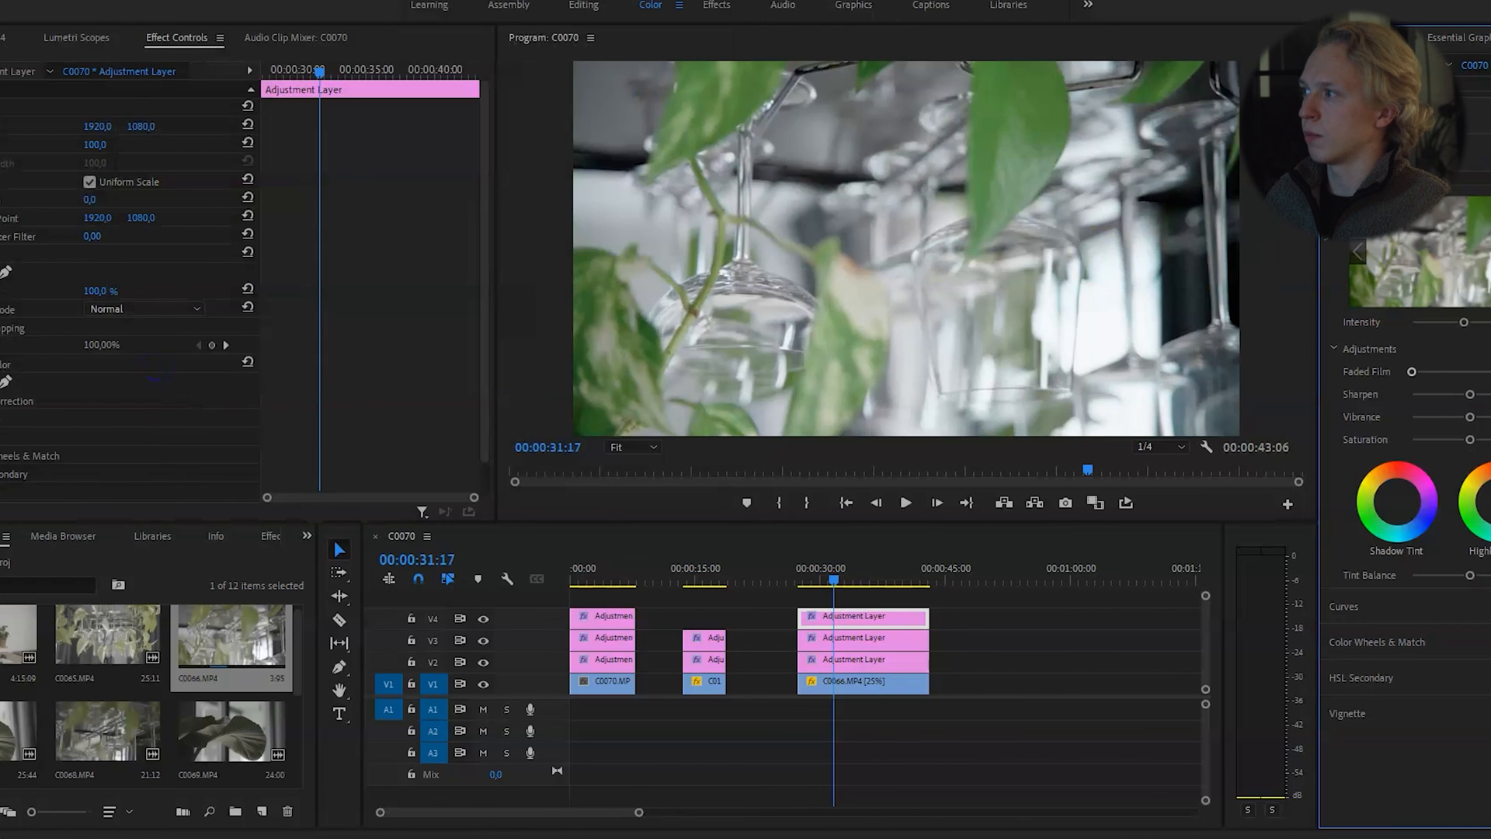
left_click(1389, 187)
left_click(1337, 209)
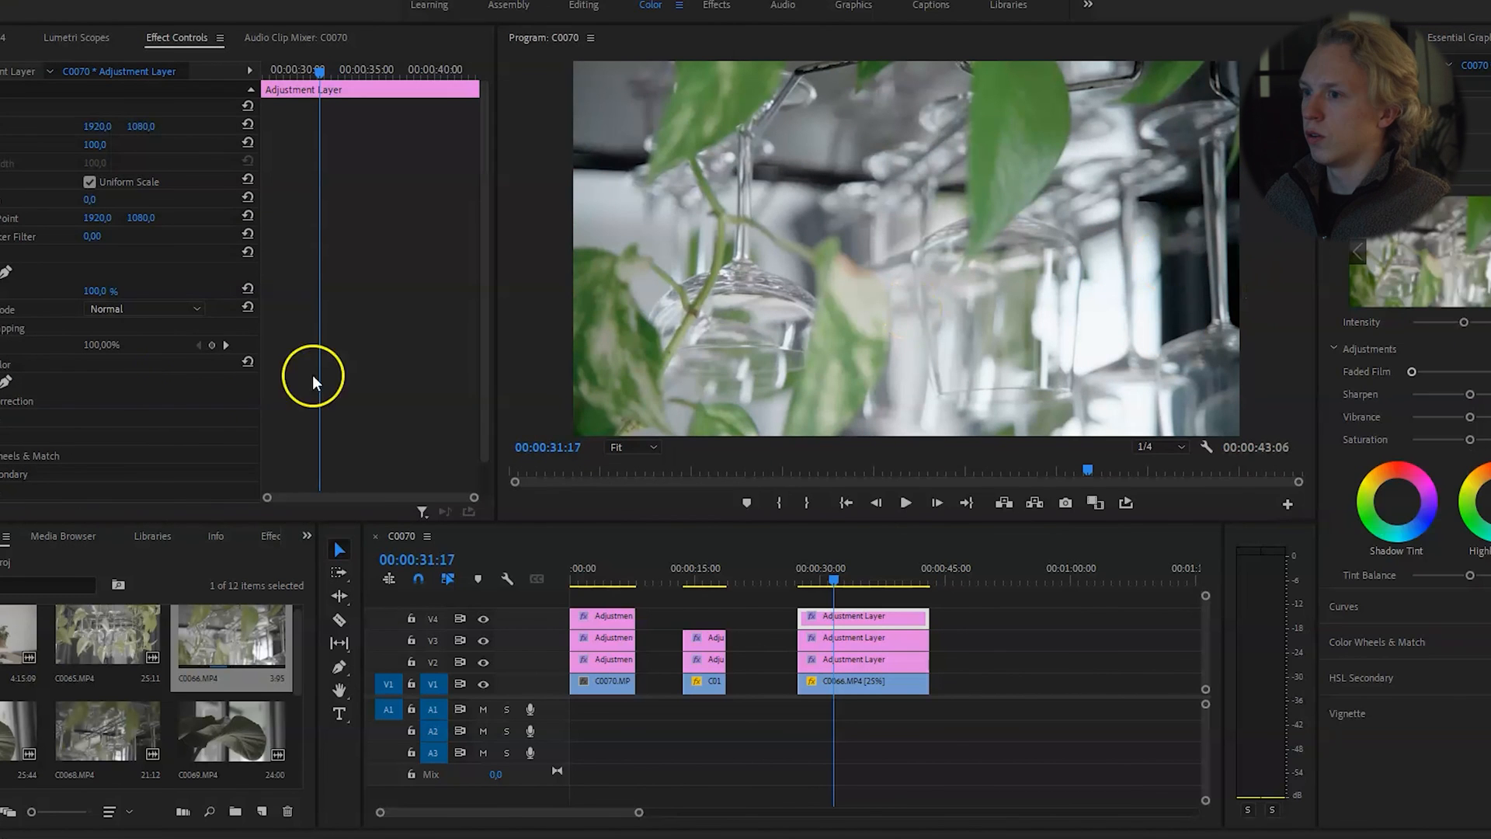
double_click(184, 370)
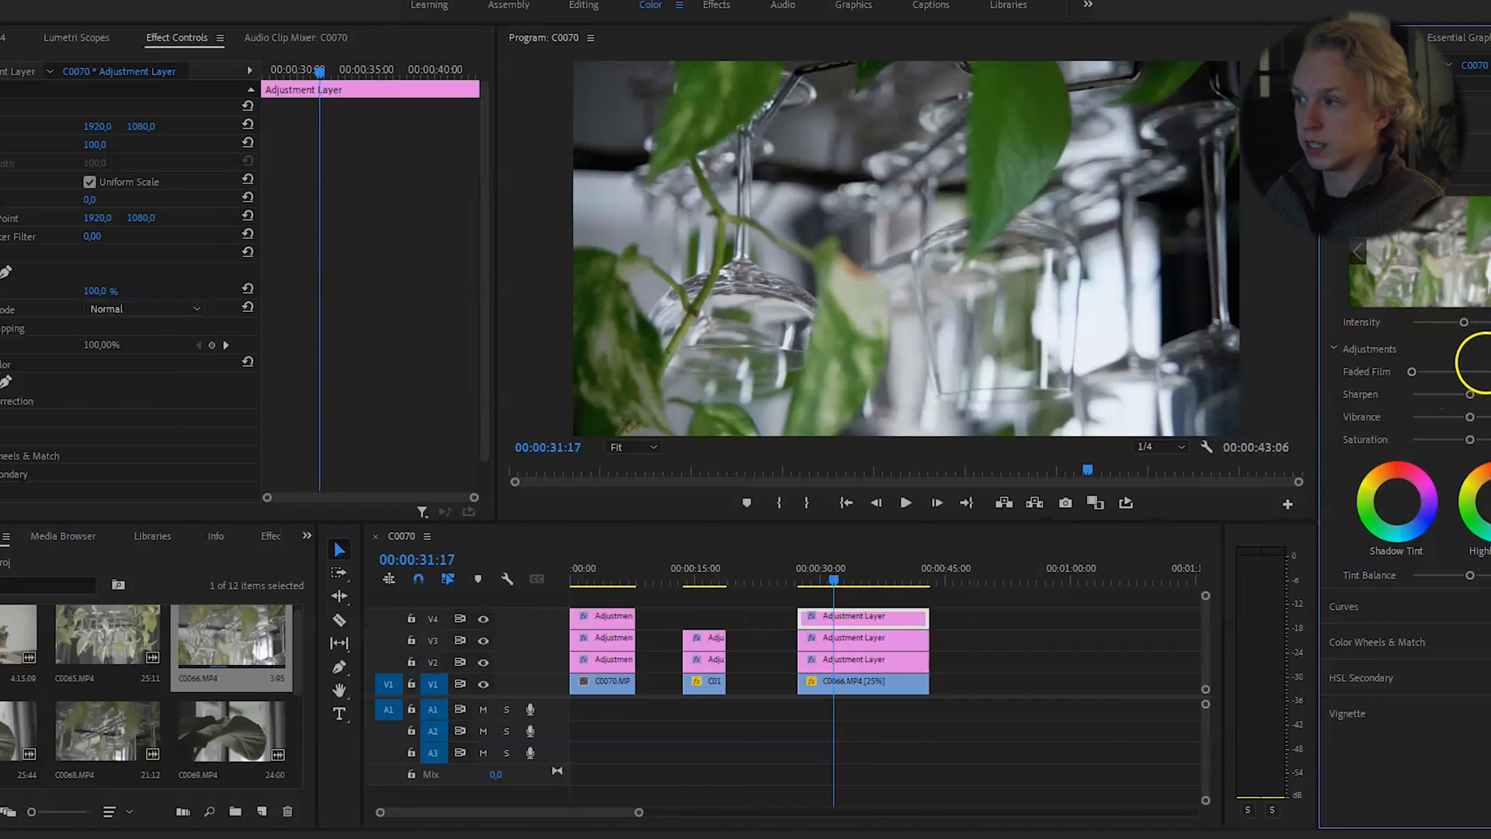
key("ctrl+z")
Increase the V4 layer's contrast, and use the color wheels to slightly lower the shadows and highlights and raise the midtones.
left_click(1368, 115)
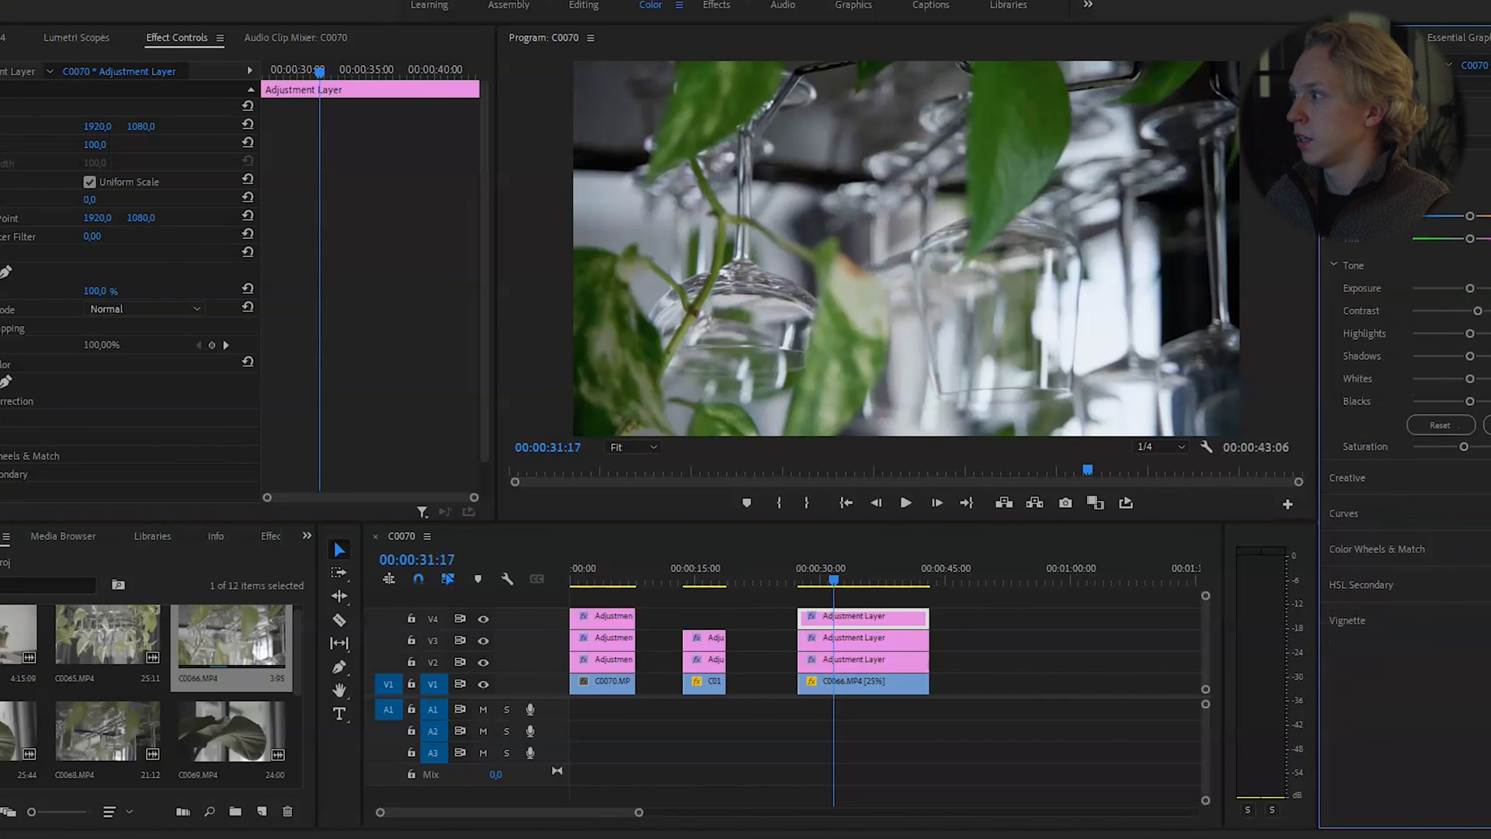
left_click_drag(1477, 311, 1487, 310)
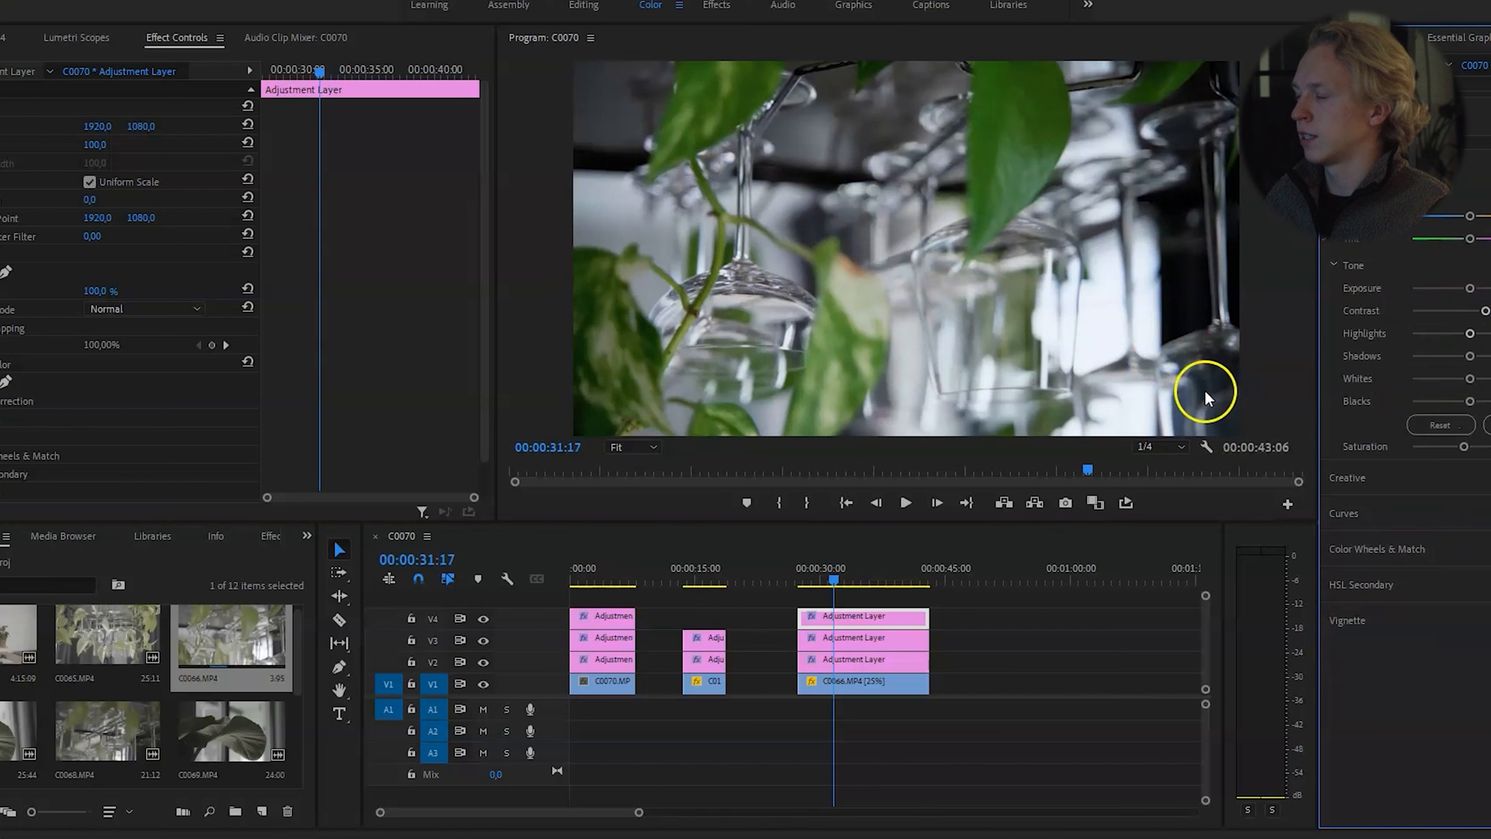
left_click(1364, 547)
left_click_drag(1346, 476, 1346, 484)
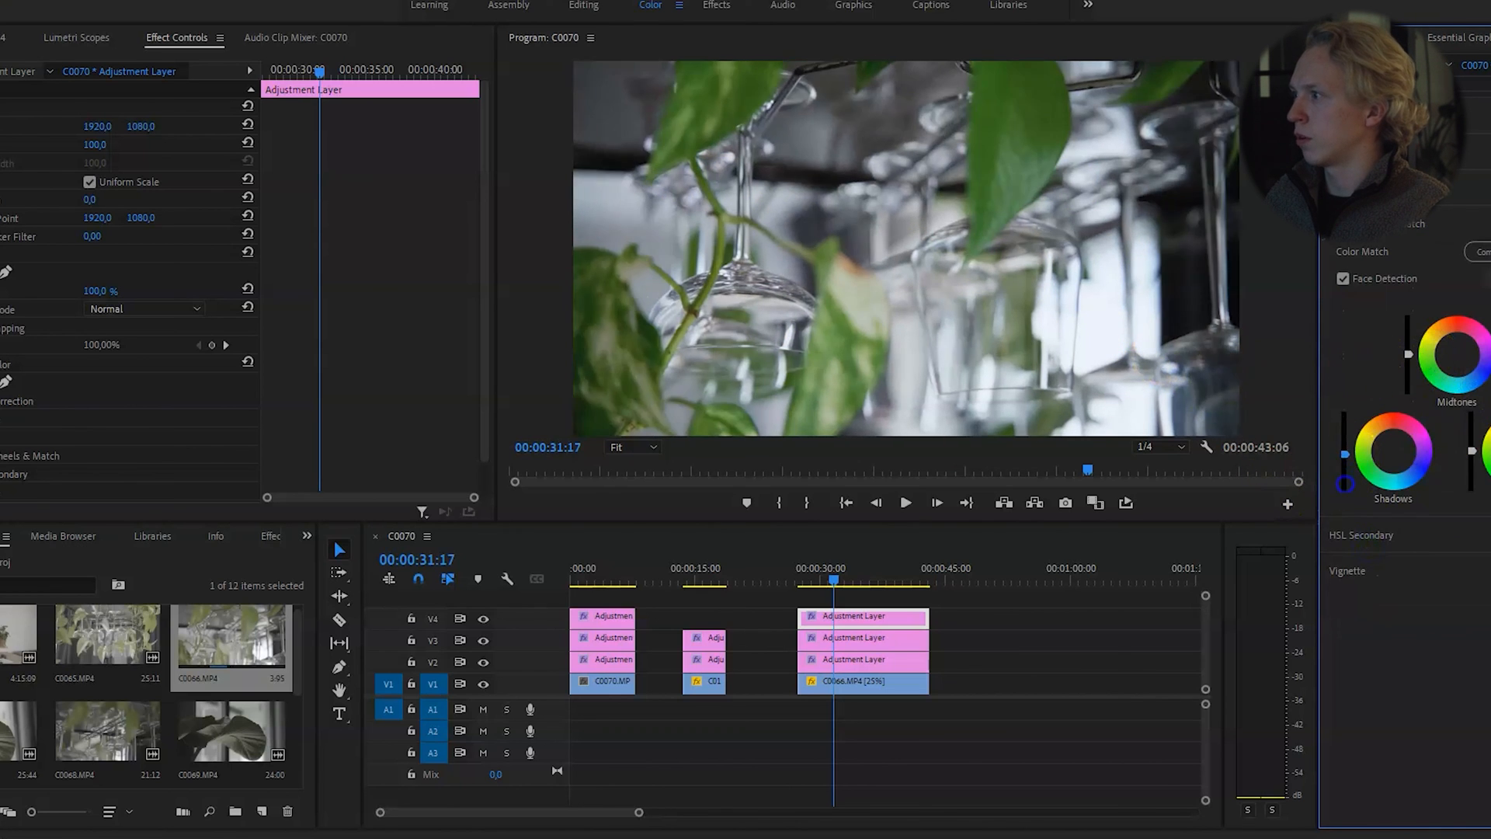
left_click_drag(1473, 452, 1474, 462)
left_click_drag(1409, 354, 1407, 336)
Toggle track V4 off and on to compare C0066.MP4 with and without the creative look, and deselect the layer.
left_click(486, 620)
left_click(485, 620)
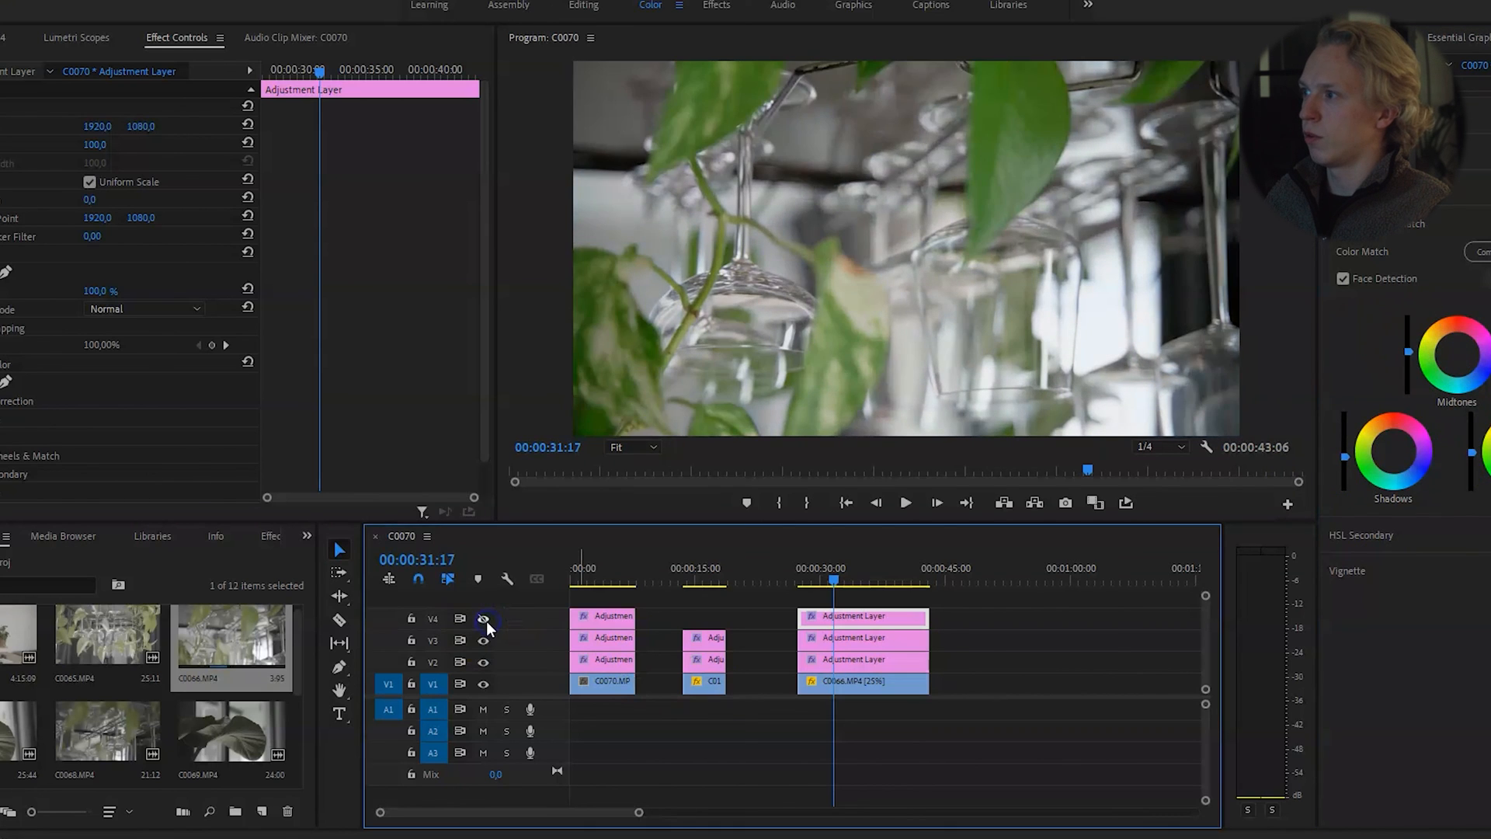
left_click(483, 621)
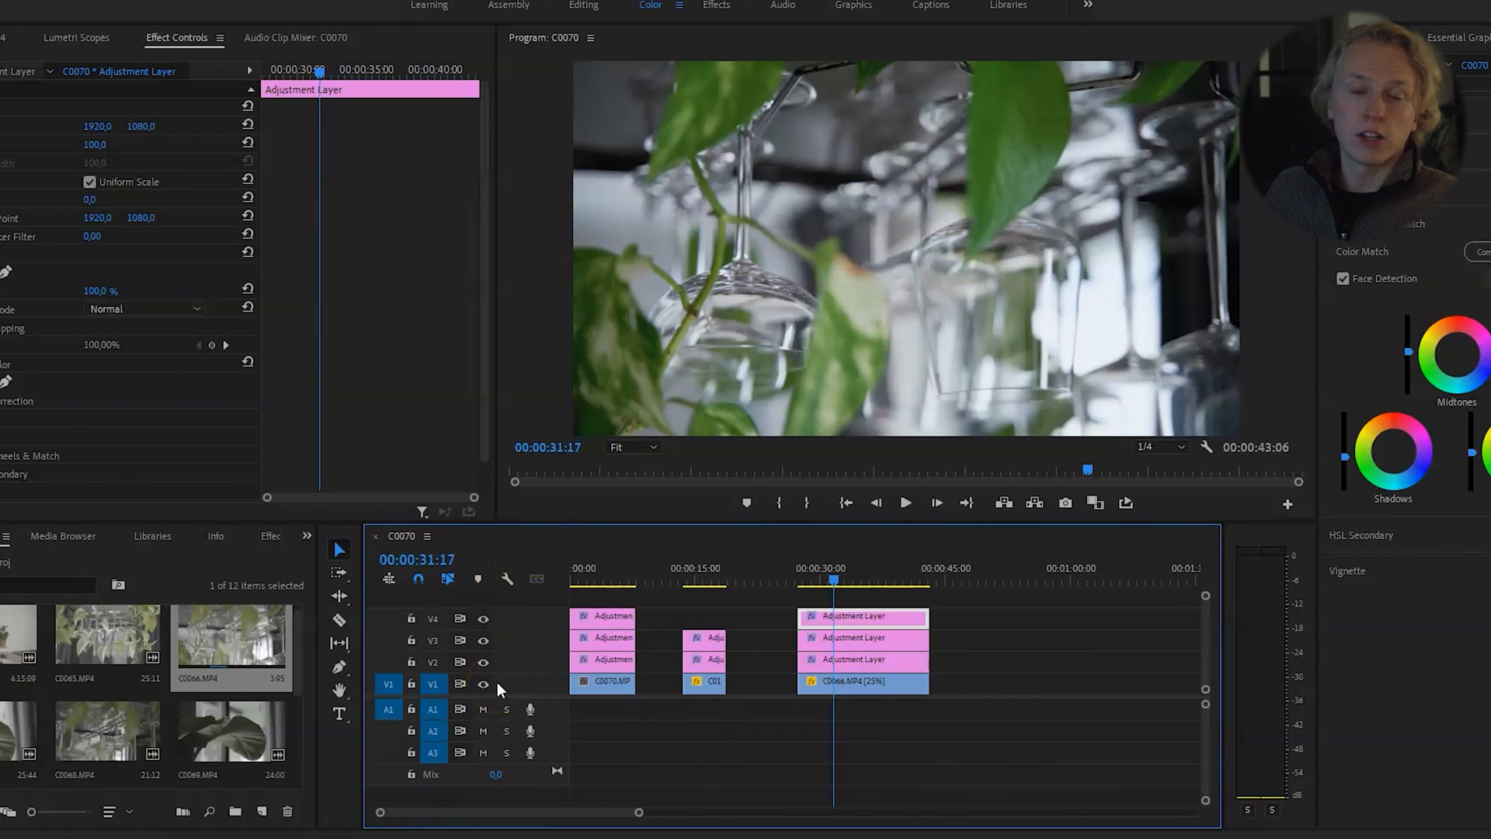
left_click(1018, 657)
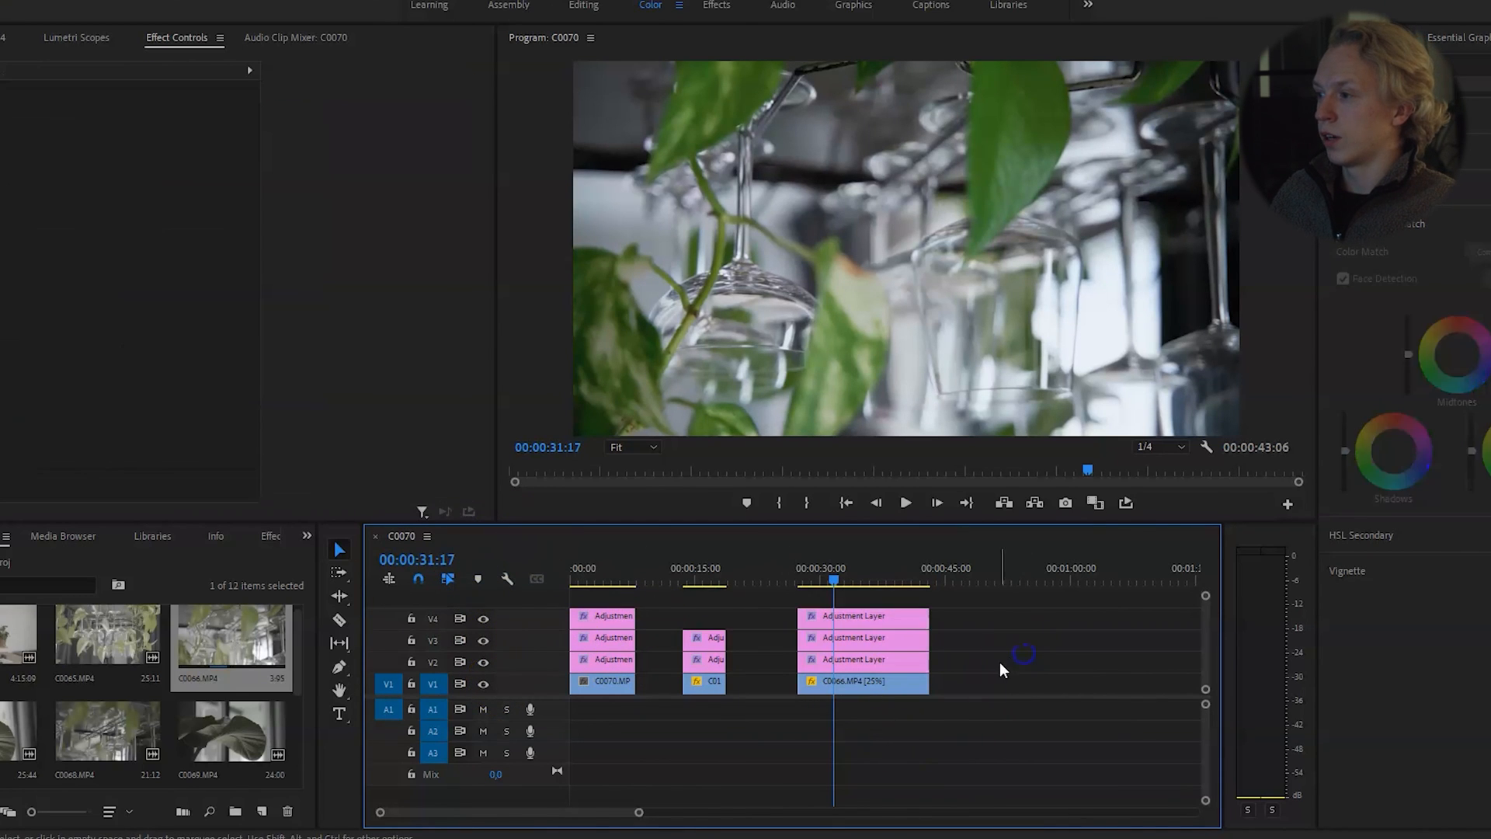